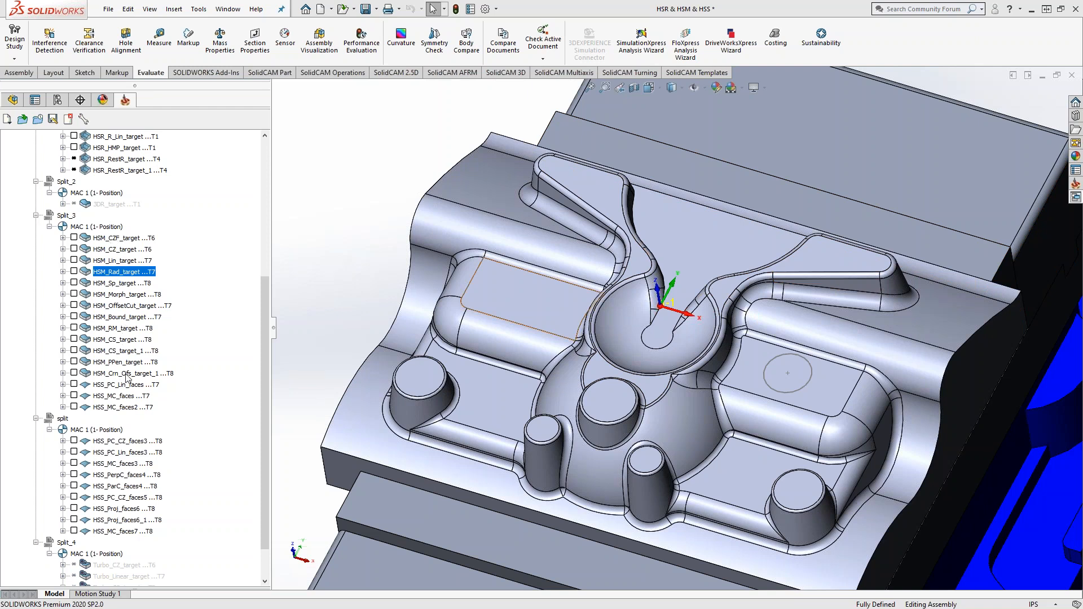
# Open the HSM_CZF_target operation, examine its list of available HSM machining technologies, and close it without changes
pyautogui.doubleClick(101, 236)
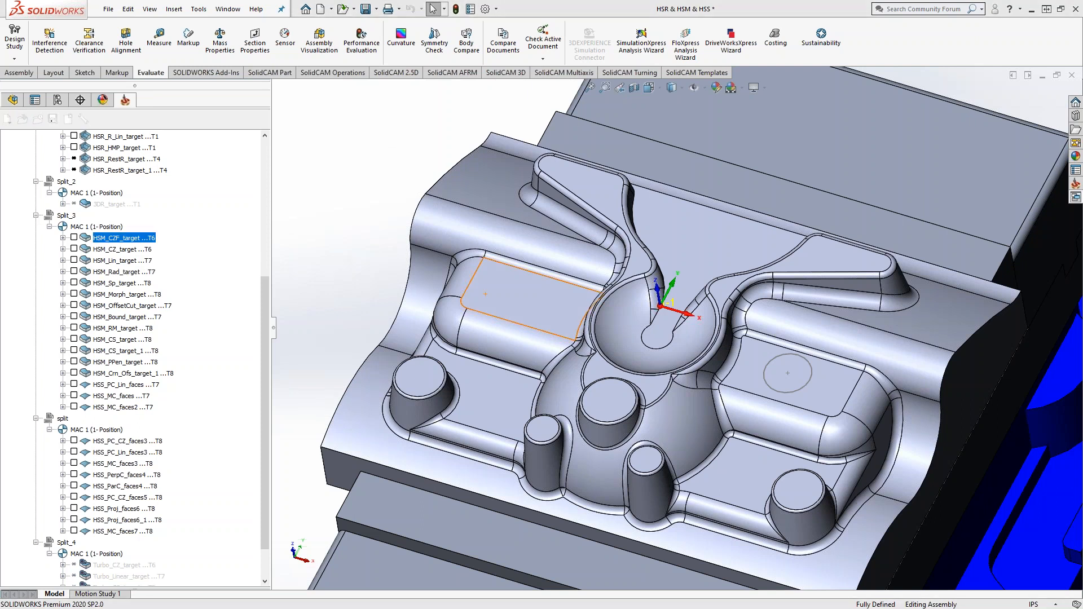
pyautogui.click(326, 158)
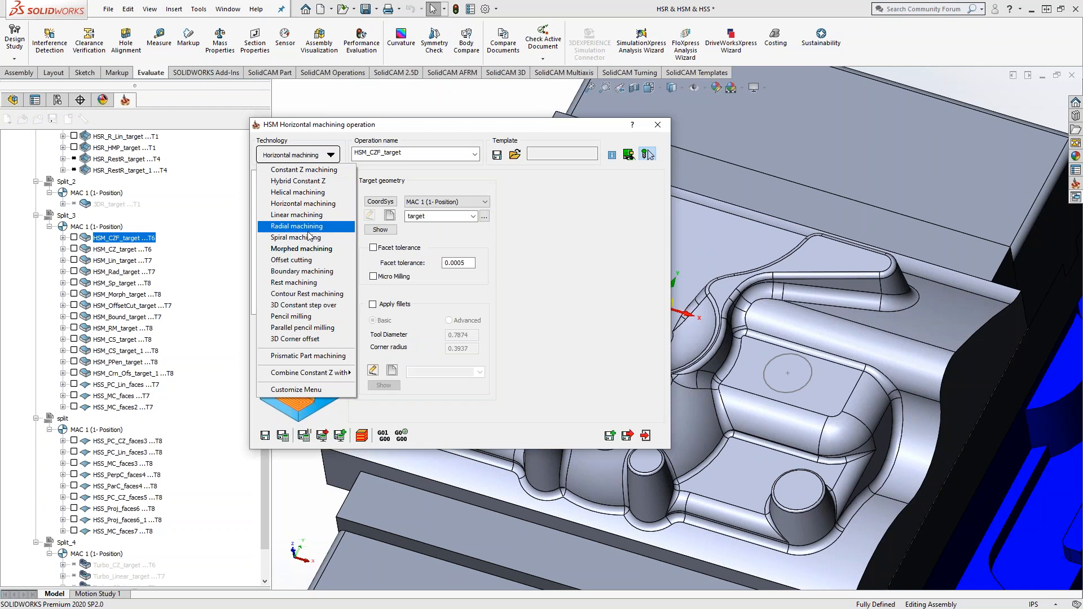
pyautogui.click(612, 219)
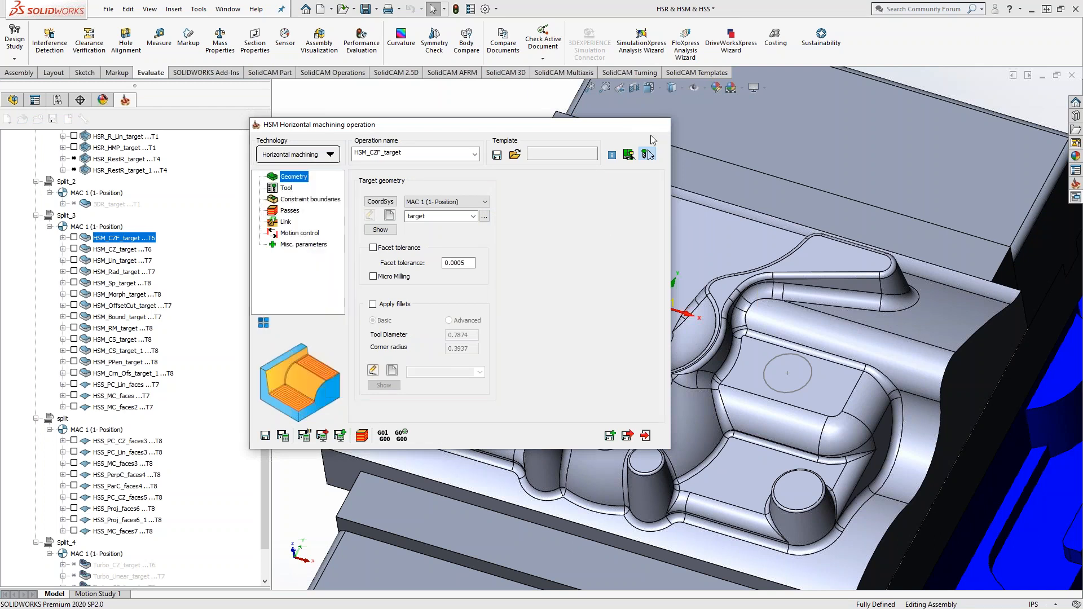
pyautogui.click(658, 126)
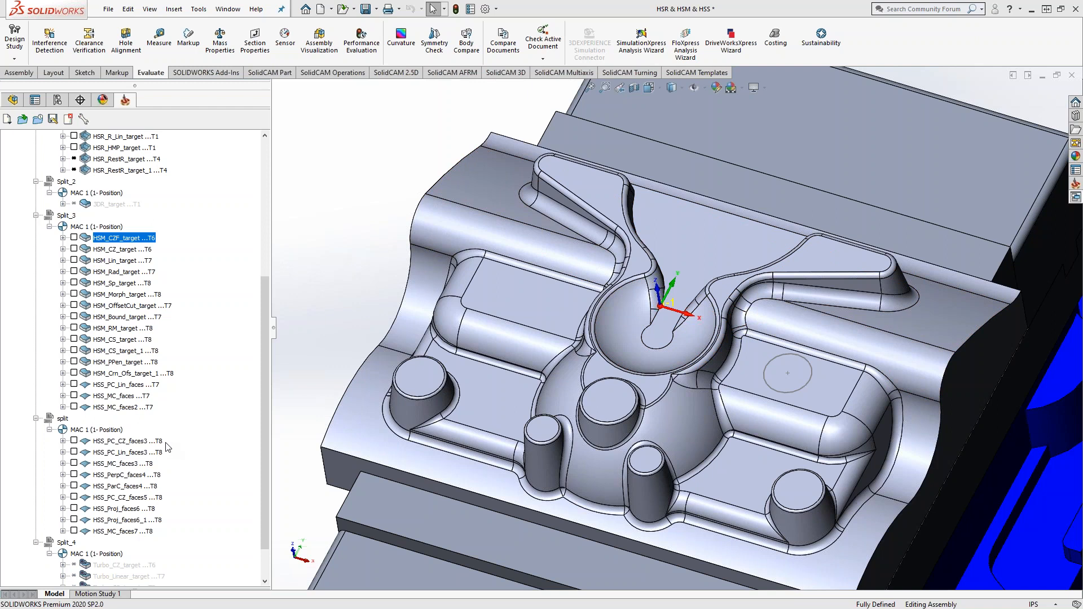
# Display the HSS_PC_CZ_faces3 toolpath on the model, inspect it, and hide it again
pyautogui.click(74, 440)
pyautogui.moveTo(395, 372); pyautogui.dragTo(484, 384, button='middle')
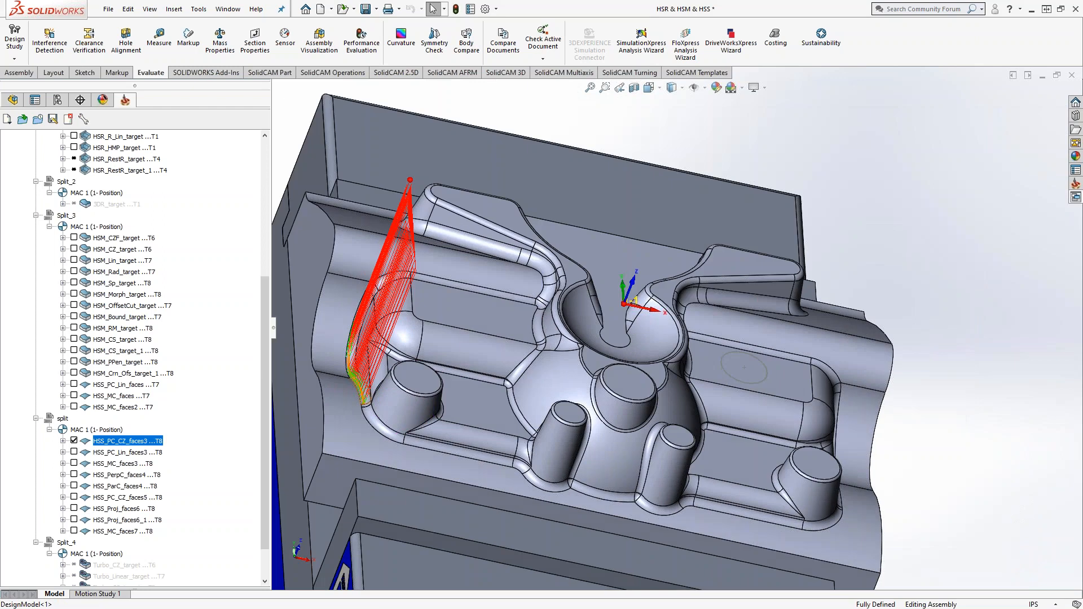
pyautogui.click(74, 441)
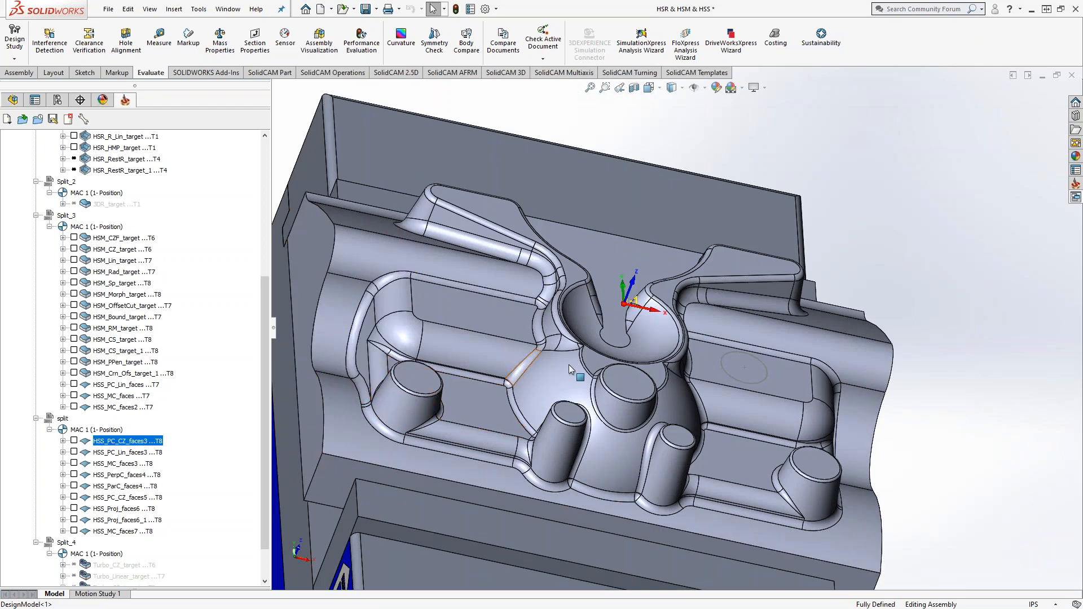
pyautogui.moveTo(507, 390); pyautogui.dragTo(504, 420, button='middle')
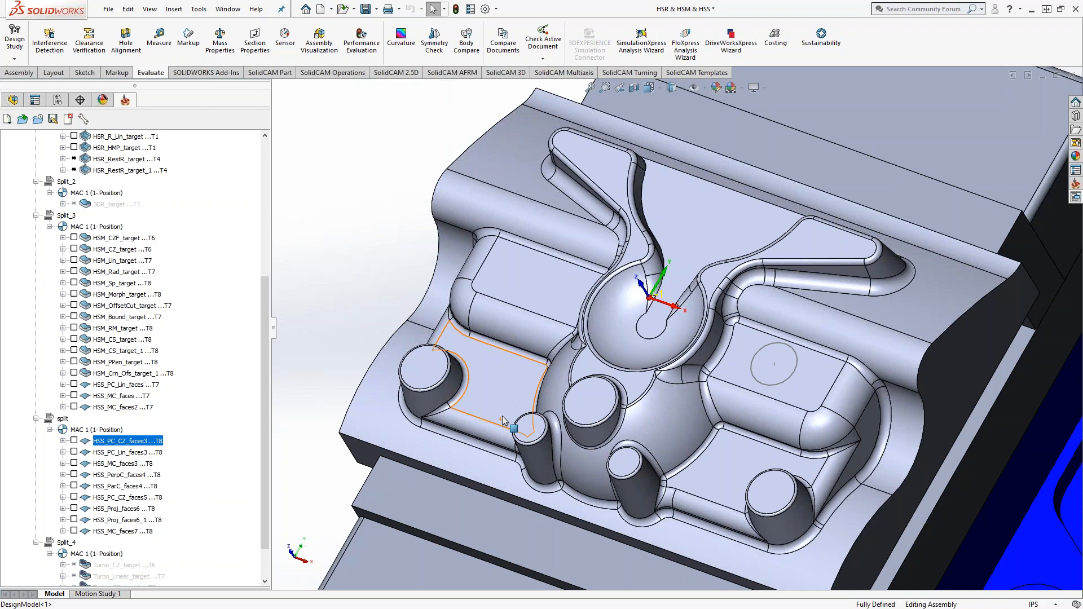
# Display the HSM_CZF_target toolpath and review the horizontal machining operation's geometry and passes settings
pyautogui.click(74, 239)
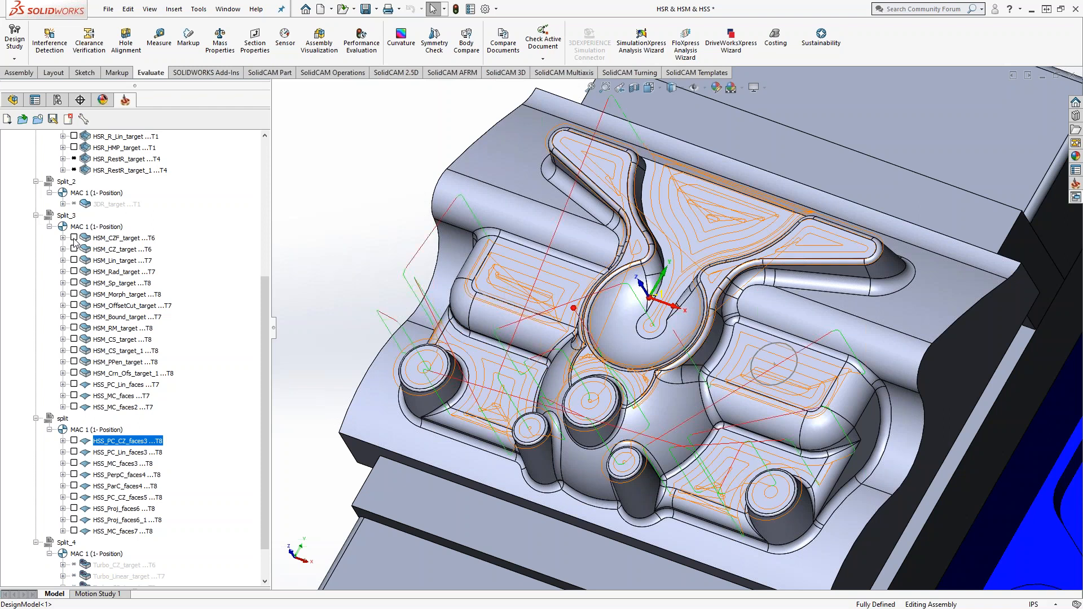
pyautogui.moveTo(528, 428); pyautogui.dragTo(541, 318, button='middle')
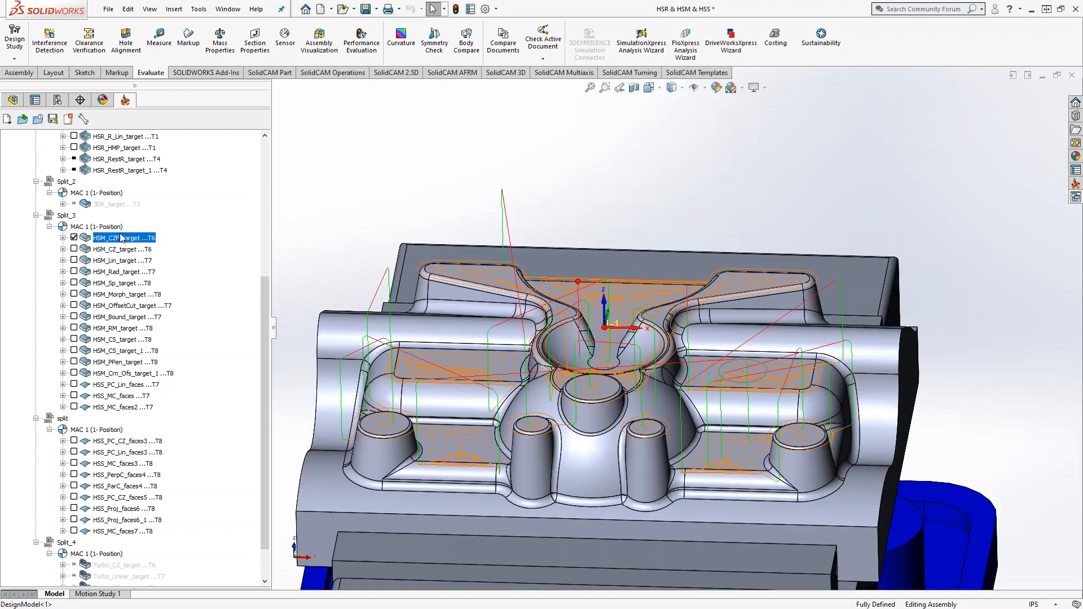
pyautogui.doubleClick(118, 237)
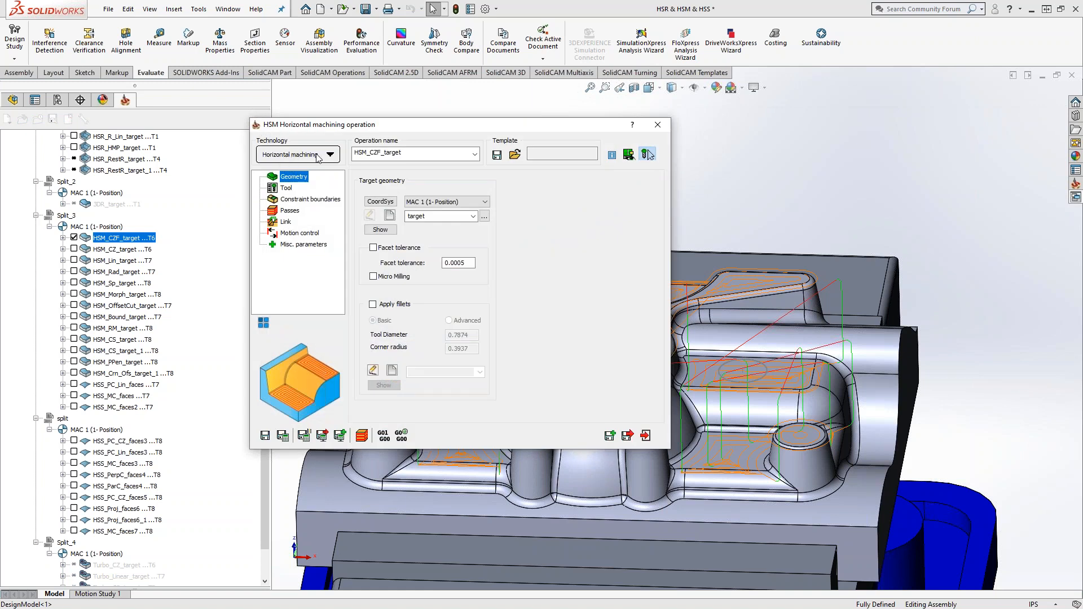
pyautogui.moveTo(357, 127); pyautogui.dragTo(222, 126)
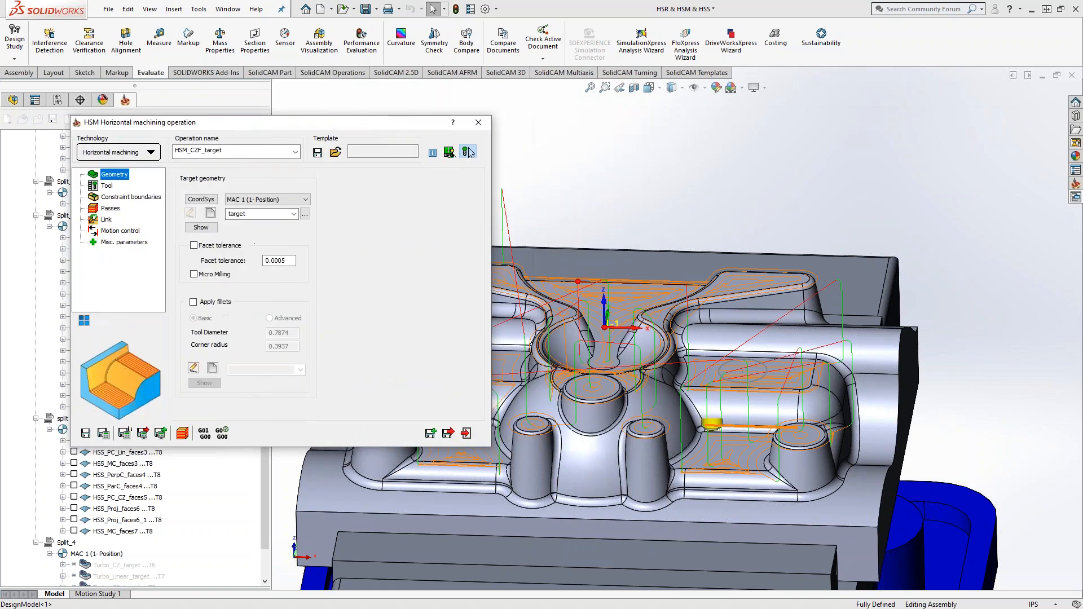
pyautogui.moveTo(713, 420); pyautogui.dragTo(713, 305, button='middle')
pyautogui.moveTo(682, 337); pyautogui.dragTo(638, 453, button='middle')
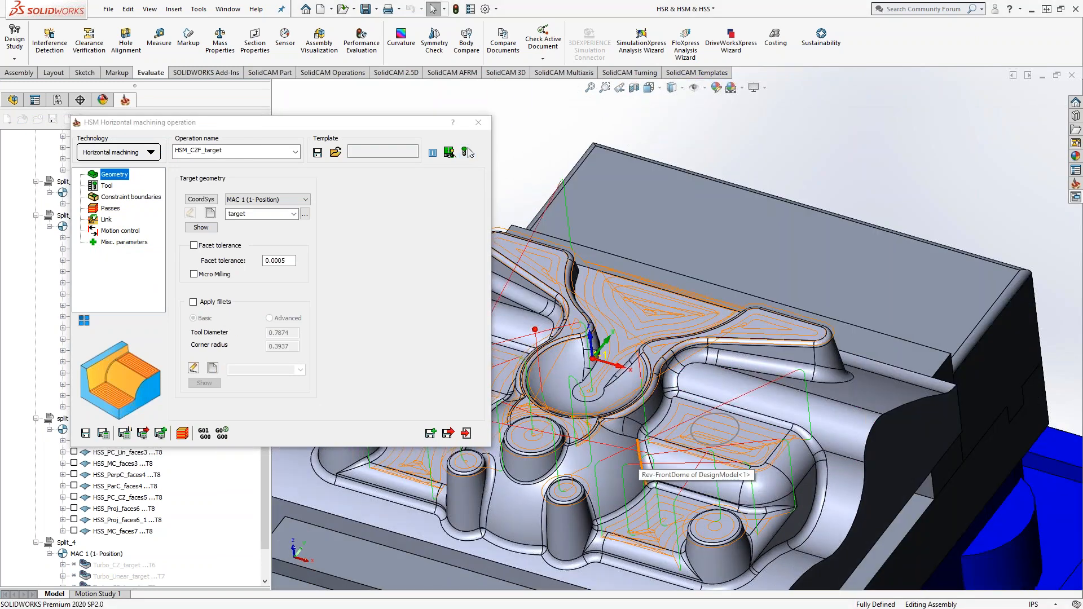
pyautogui.click(110, 208)
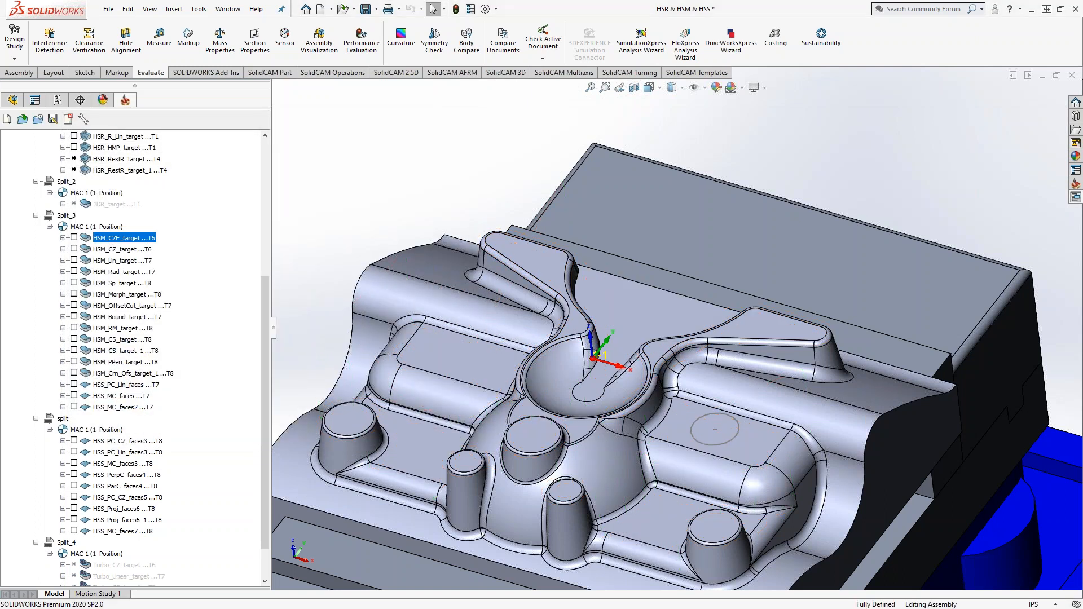
# Display the HSM_CZ_target toolpath and inspect its passes up close around the bosses, steep walls and shallow areas
pyautogui.click(74, 249)
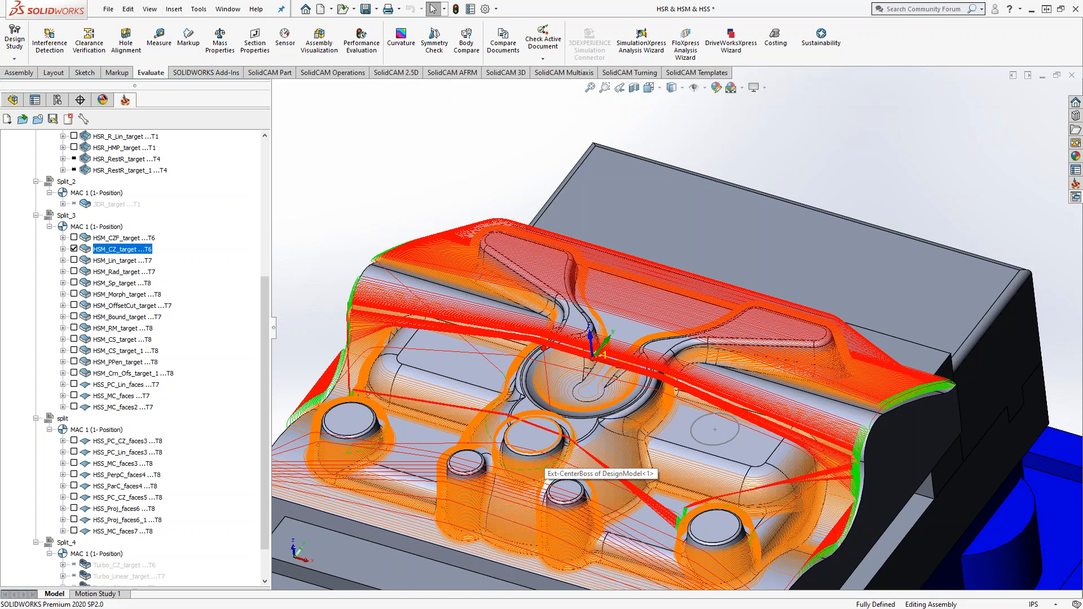
pyautogui.moveTo(538, 464)
pyautogui.mouseDown(button='middle')
pyautogui.moveTo(554, 437)
pyautogui.moveTo(550, 508)
pyautogui.moveTo(545, 482)
pyautogui.mouseUp(button='middle')
pyautogui.scroll(3, 608, 478)
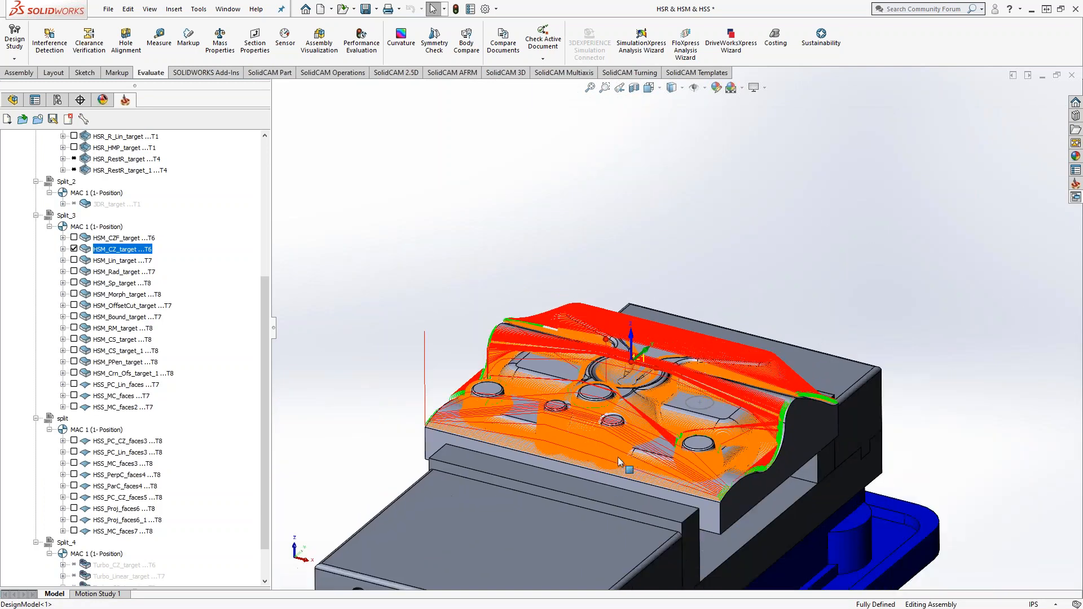
pyautogui.scroll(-10, 624, 444)
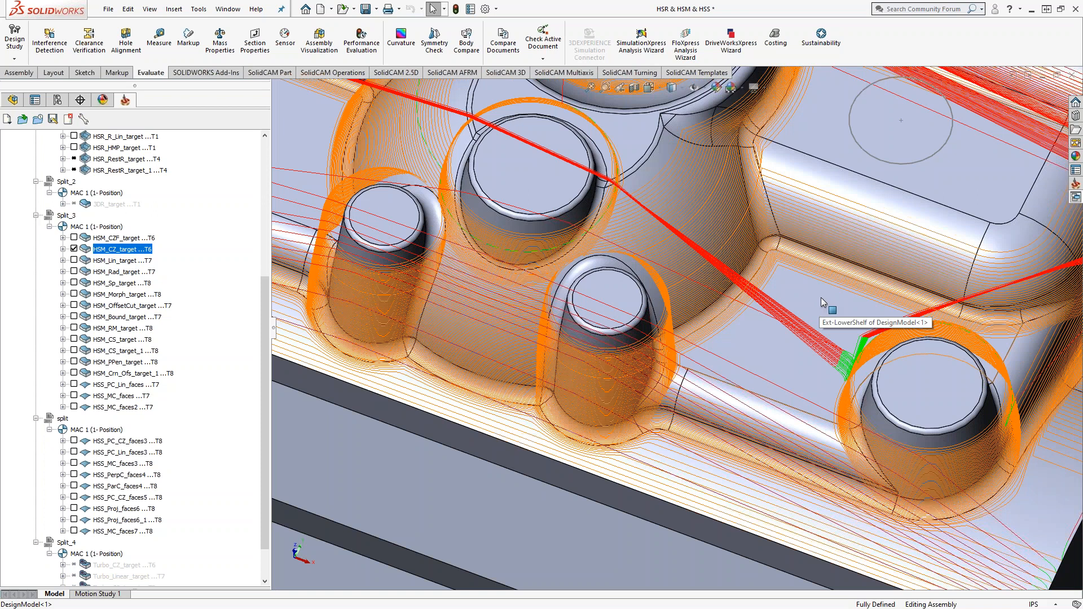
pyautogui.moveTo(874, 262); pyautogui.dragTo(888, 215, button='middle')
pyautogui.scroll(3, 888, 214)
pyautogui.moveTo(878, 255); pyautogui.dragTo(822, 263, button='middle')
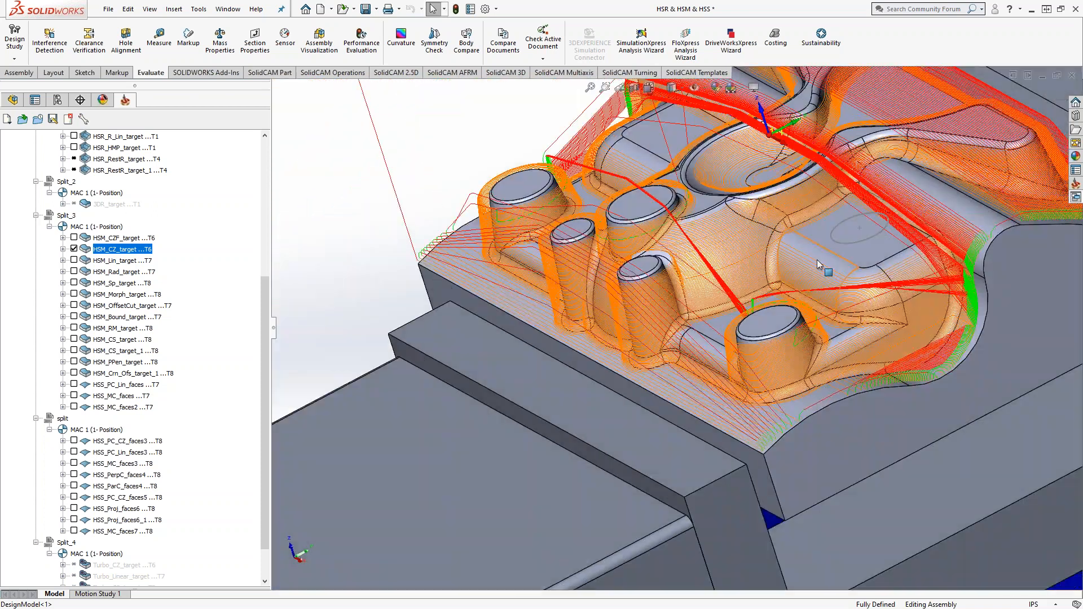
pyautogui.scroll(-2, 817, 259)
pyautogui.scroll(-2, 816, 259)
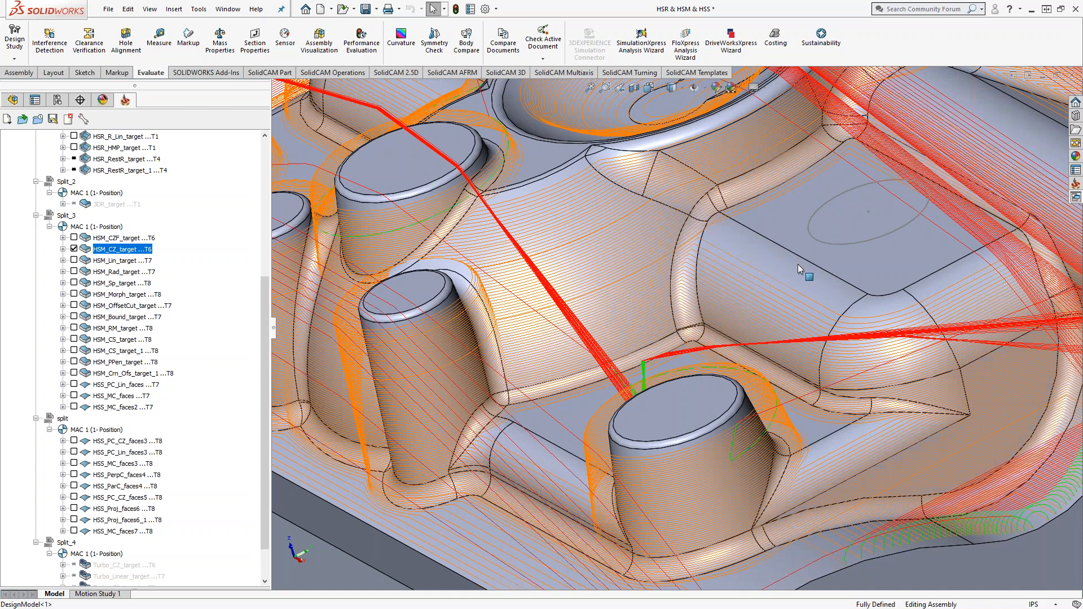
# Review the step down in the HSM_CZ_target operation's passes settings, exit the operation, and hide its toolpath
pyautogui.doubleClick(111, 251)
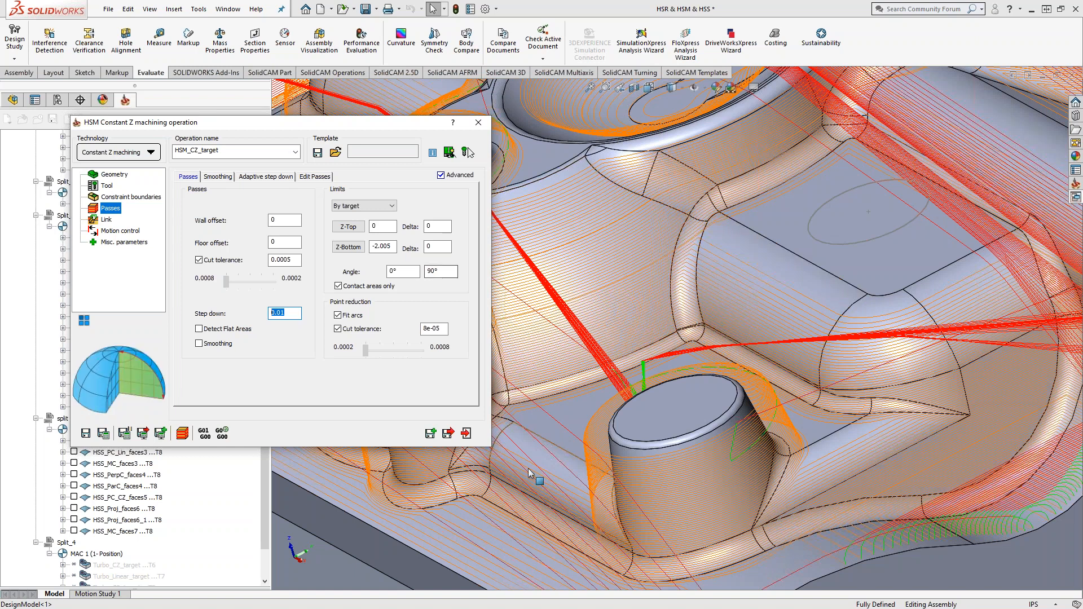
pyautogui.click(465, 433)
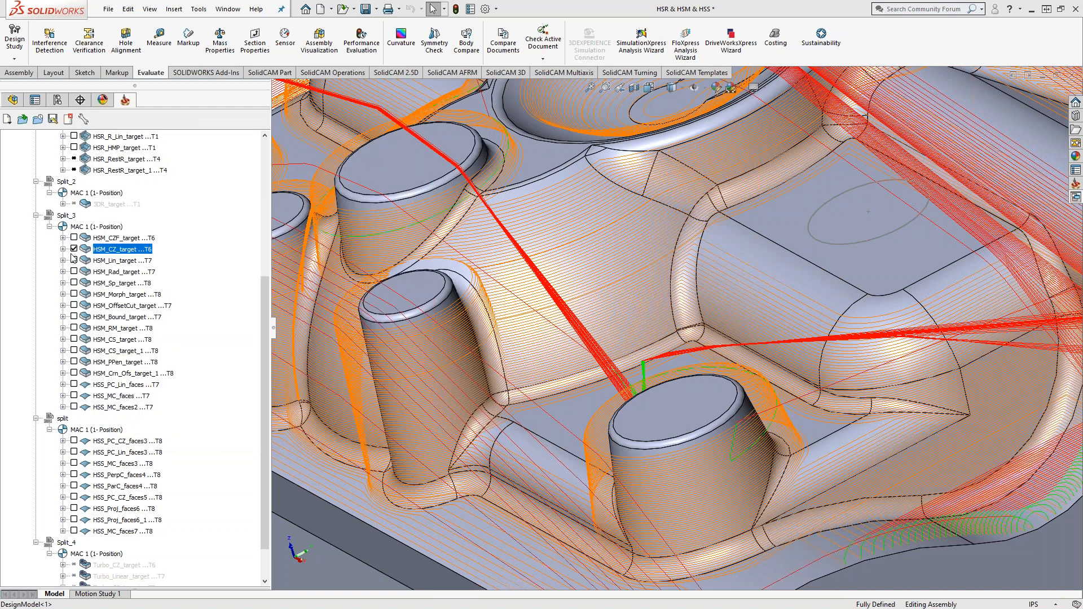
pyautogui.click(74, 250)
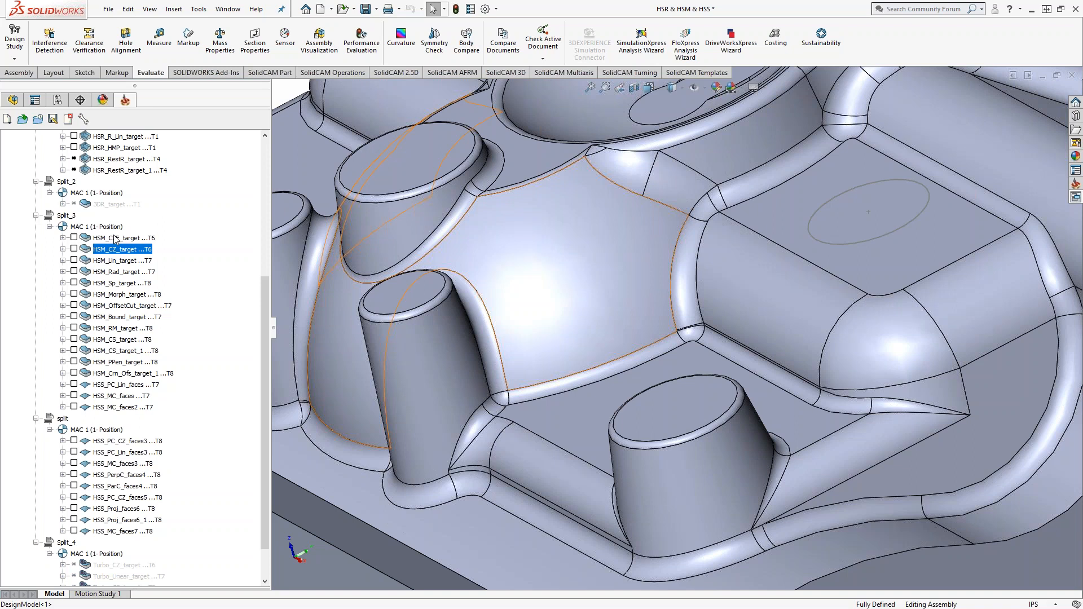
# Display the HSM_Lin_target toolpath and inspect its linear passes across the whole part
pyautogui.click(74, 260)
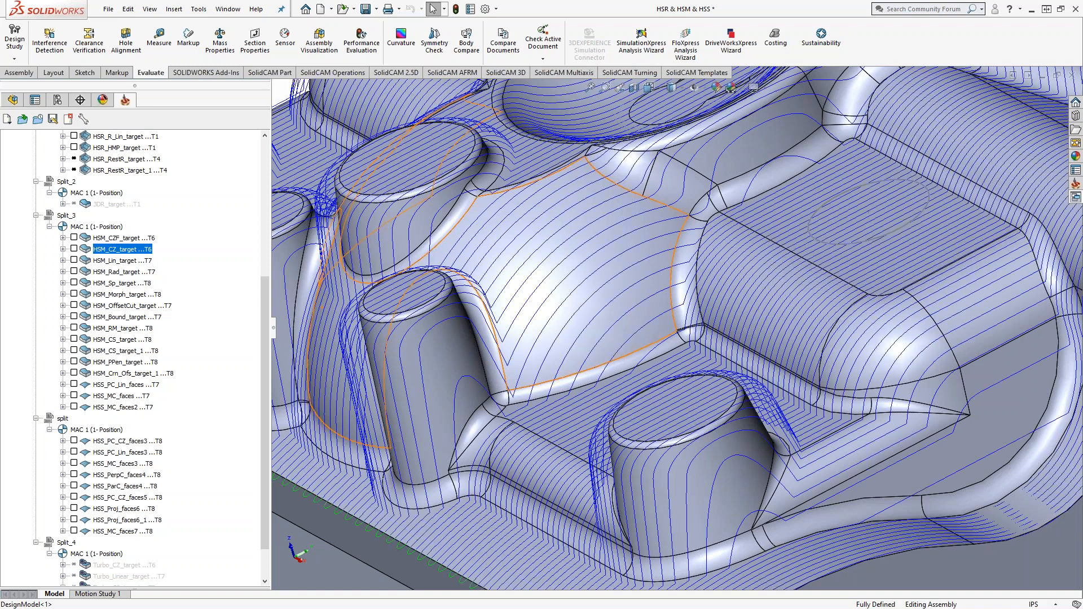
pyautogui.scroll(5, 669, 394)
pyautogui.moveTo(624, 312); pyautogui.dragTo(611, 315, button='middle')
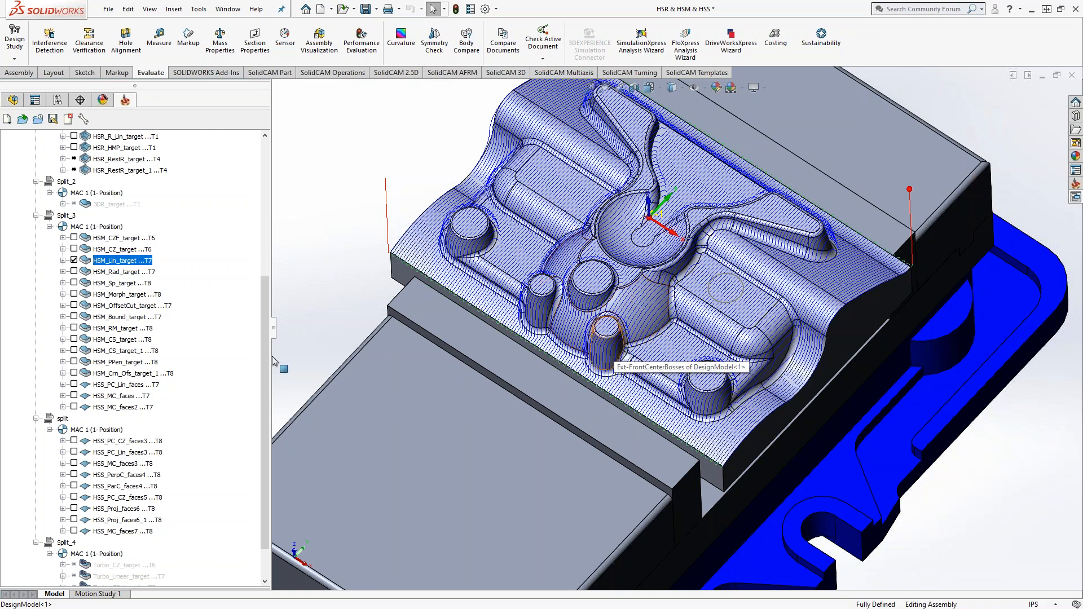
# Review the angle definition in the HSM_Lin_target operation's passes settings and exit without changes
pyautogui.doubleClick(102, 261)
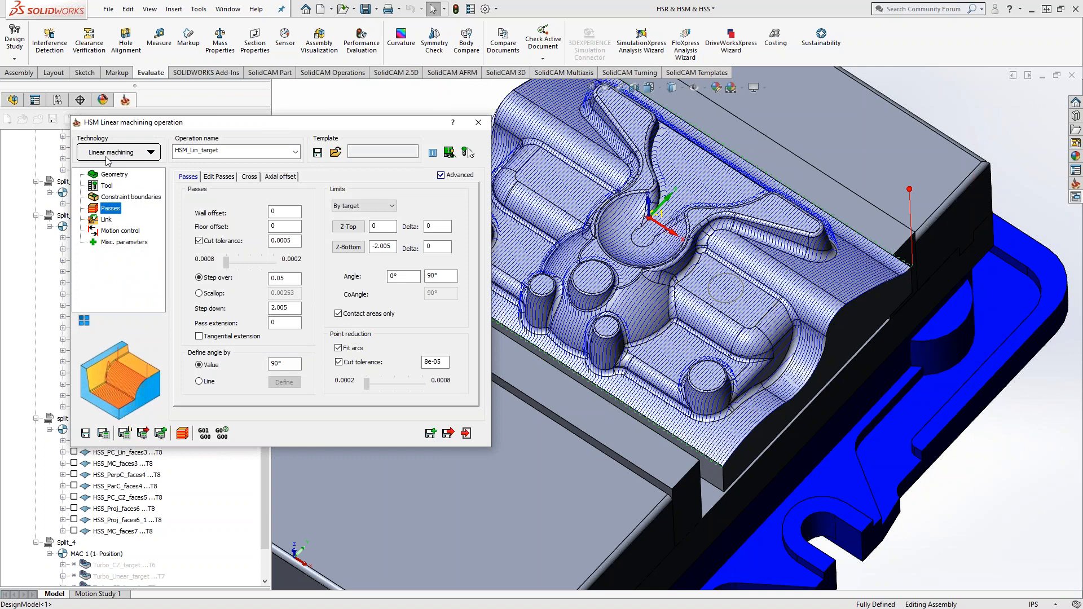
pyautogui.doubleClick(271, 364)
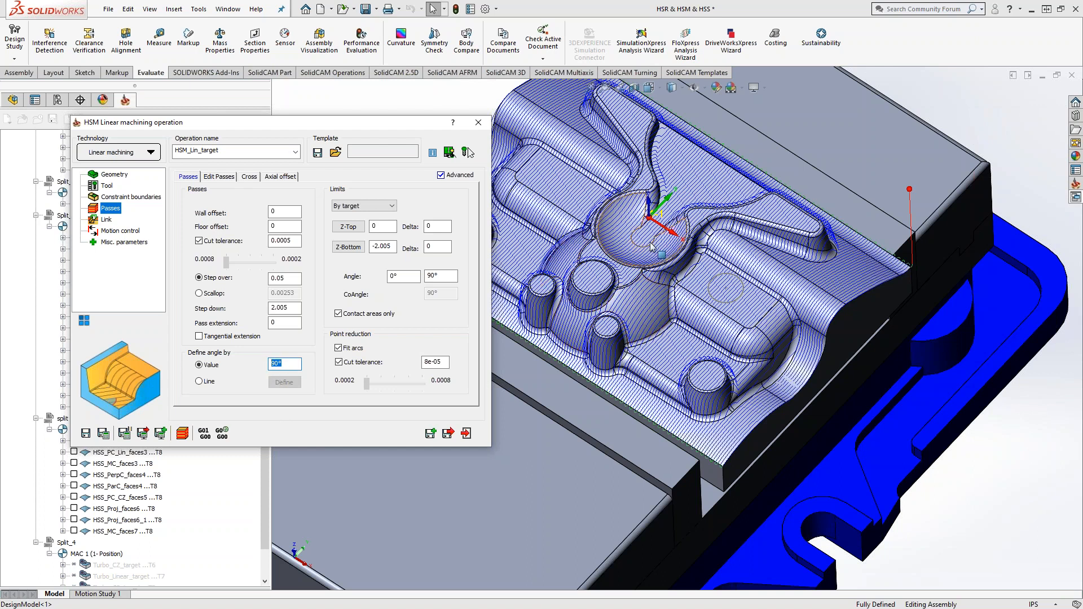
pyautogui.click(466, 433)
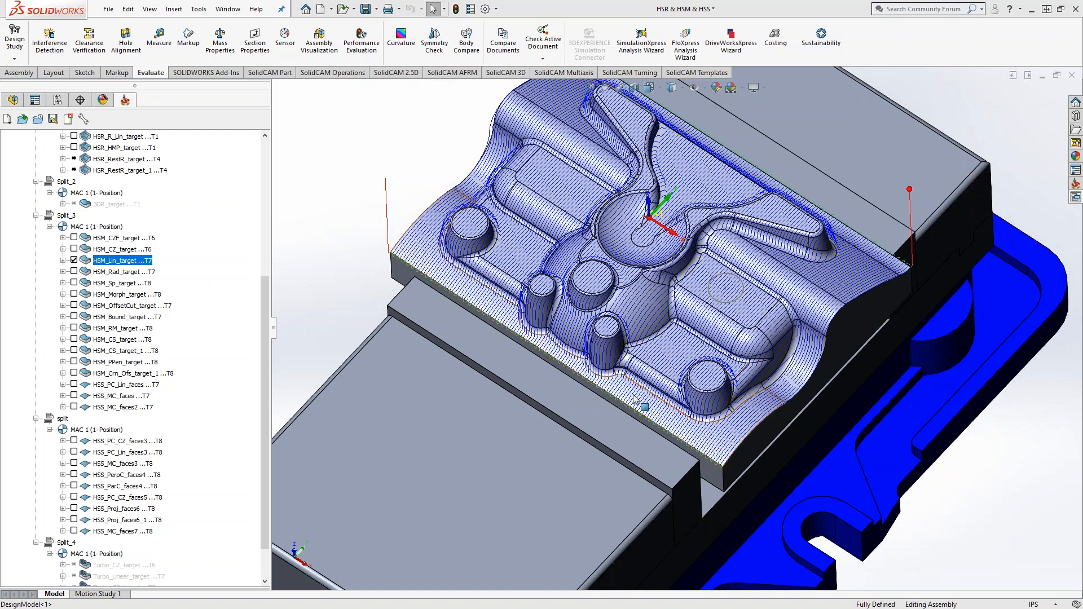
# Examine the HSM_Lin_target pass spacing on the front center boss walls, then hide the toolpath
pyautogui.scroll(-3, 623, 374)
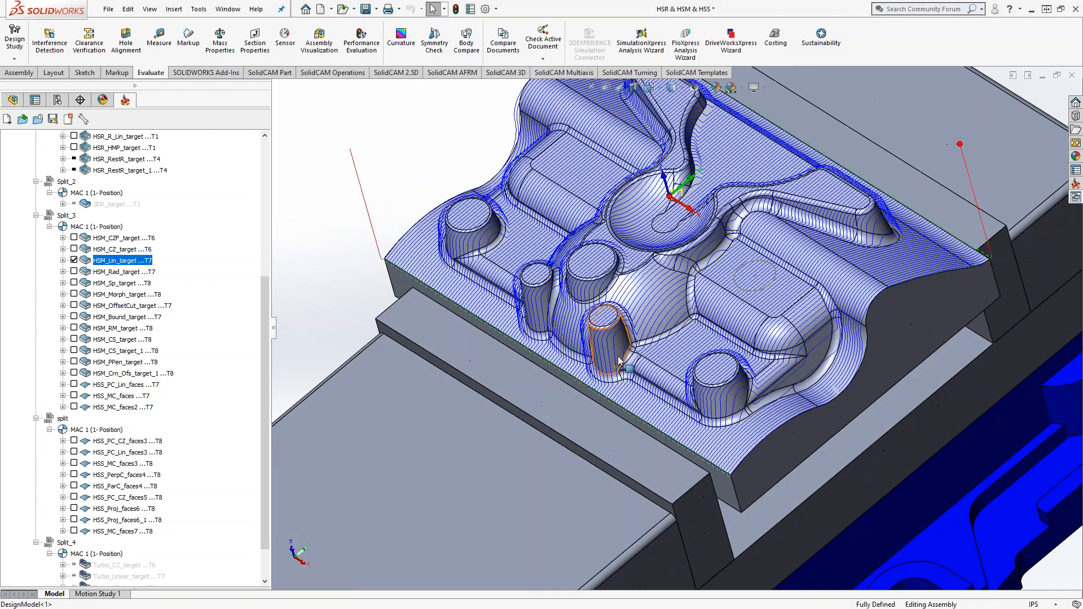
pyautogui.scroll(-5, 621, 361)
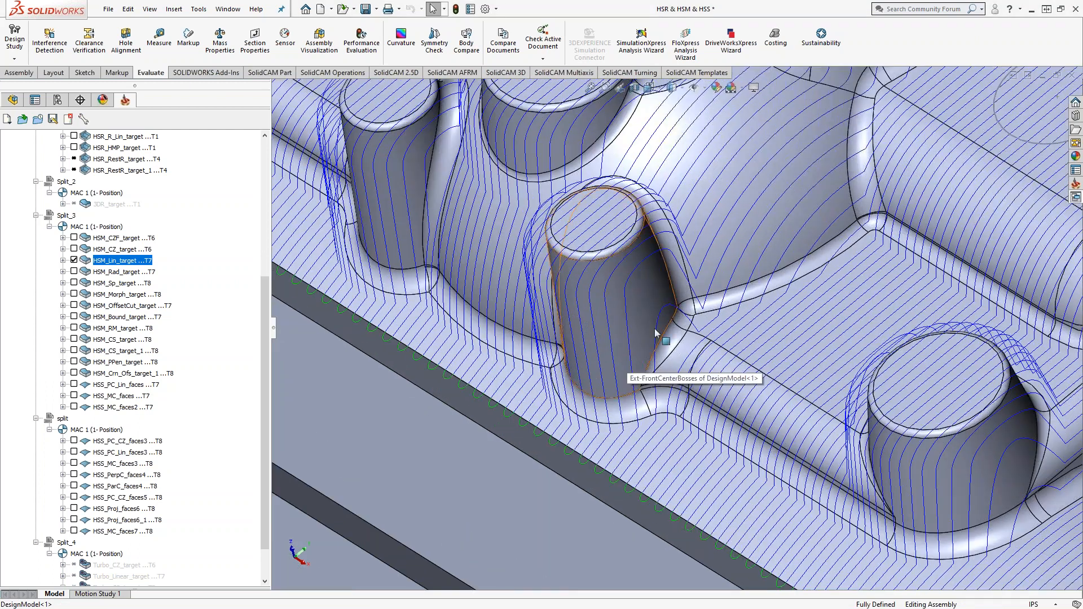
pyautogui.moveTo(633, 300); pyautogui.dragTo(547, 324, button='middle')
pyautogui.moveTo(625, 320); pyautogui.dragTo(651, 286, button='middle')
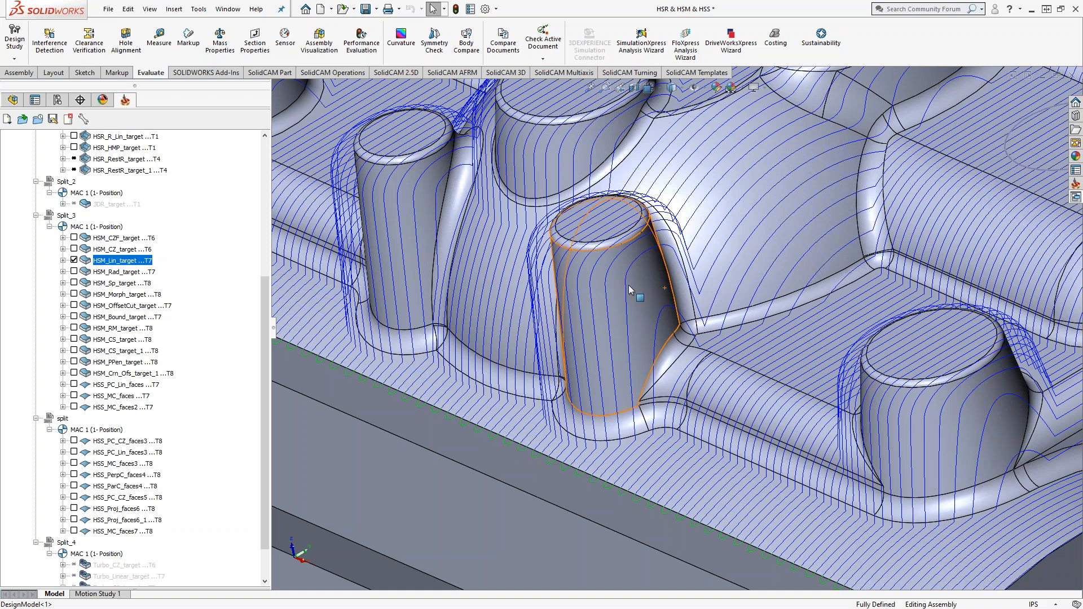
pyautogui.click(73, 261)
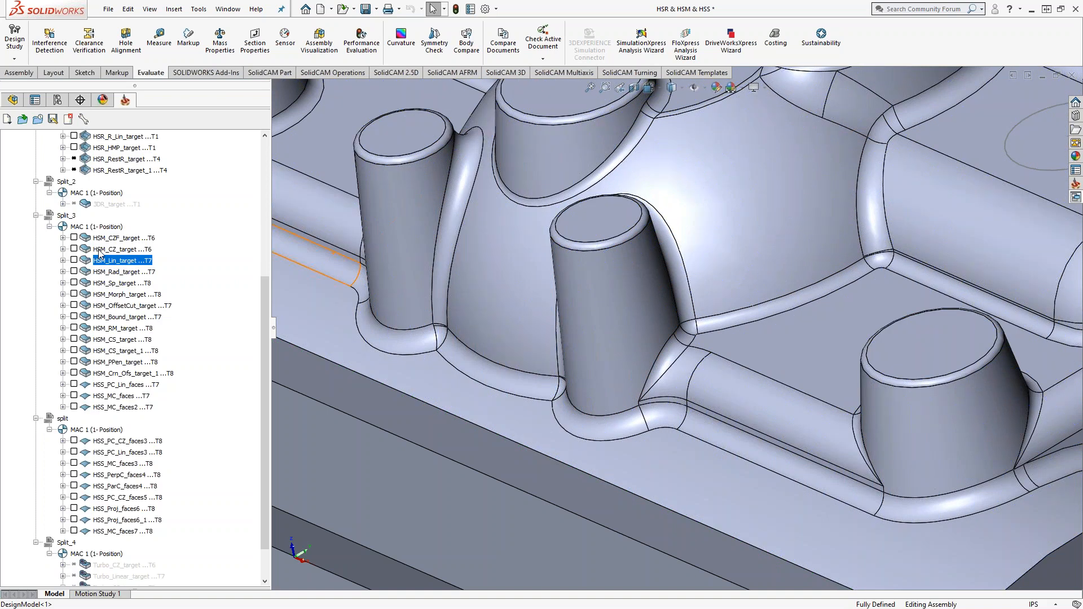
# Switch the HSM_CZ_target operation's technology to Hybrid Constant Z and check the step over in its passes settings
pyautogui.doubleClick(122, 249)
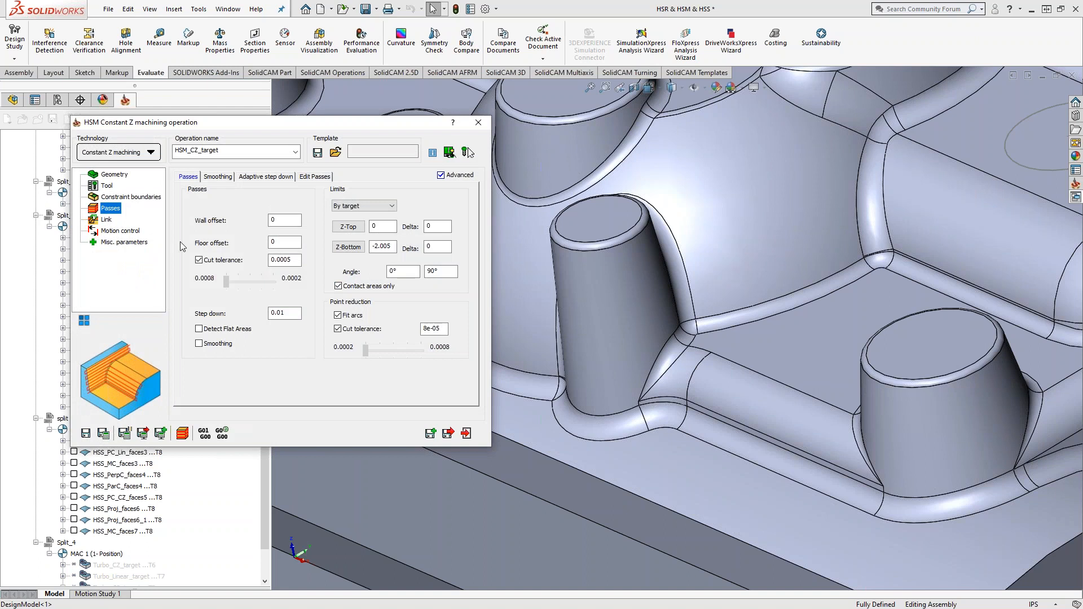
pyautogui.click(146, 154)
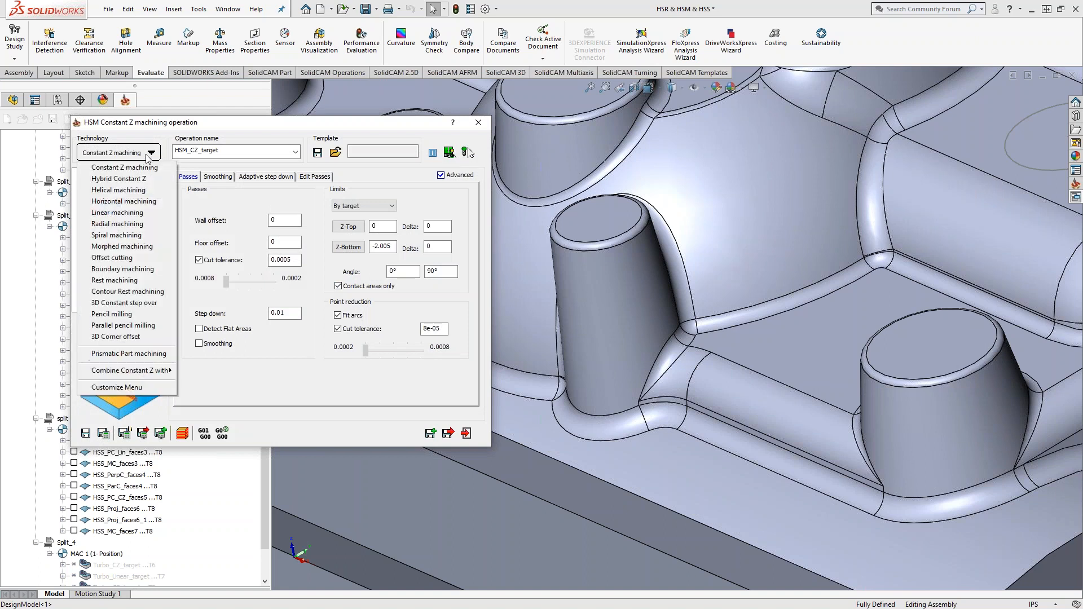
pyautogui.click(121, 181)
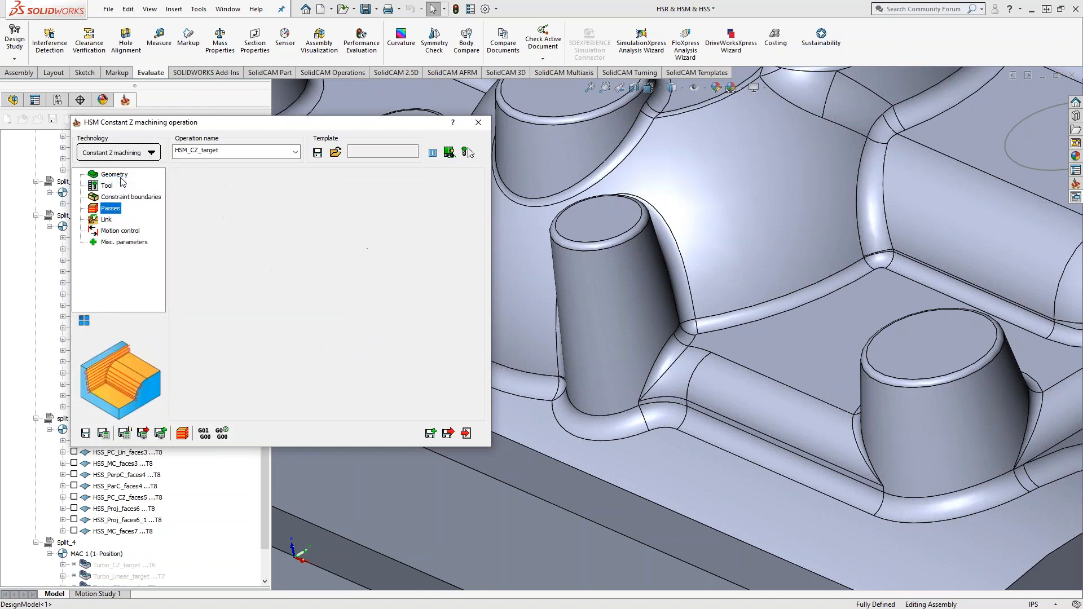
pyautogui.click(111, 208)
pyautogui.doubleClick(294, 325)
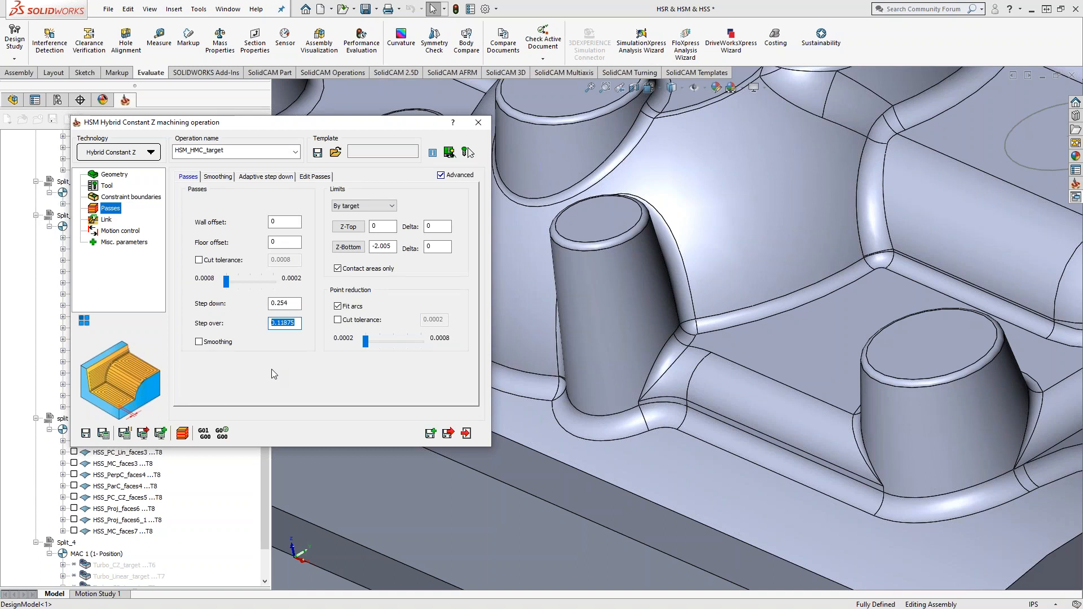
# Switch the operation's technology to Combine Constant Z with Linear machining and review its Constant Z and Linear passes settings
pyautogui.click(150, 152)
pyautogui.moveTo(155, 377)
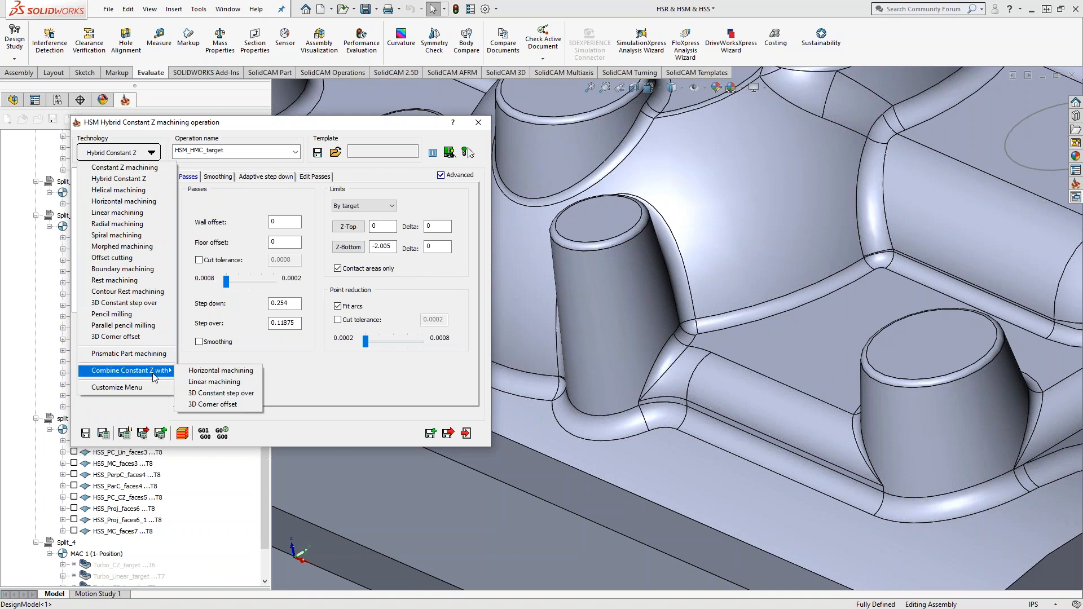
pyautogui.click(203, 382)
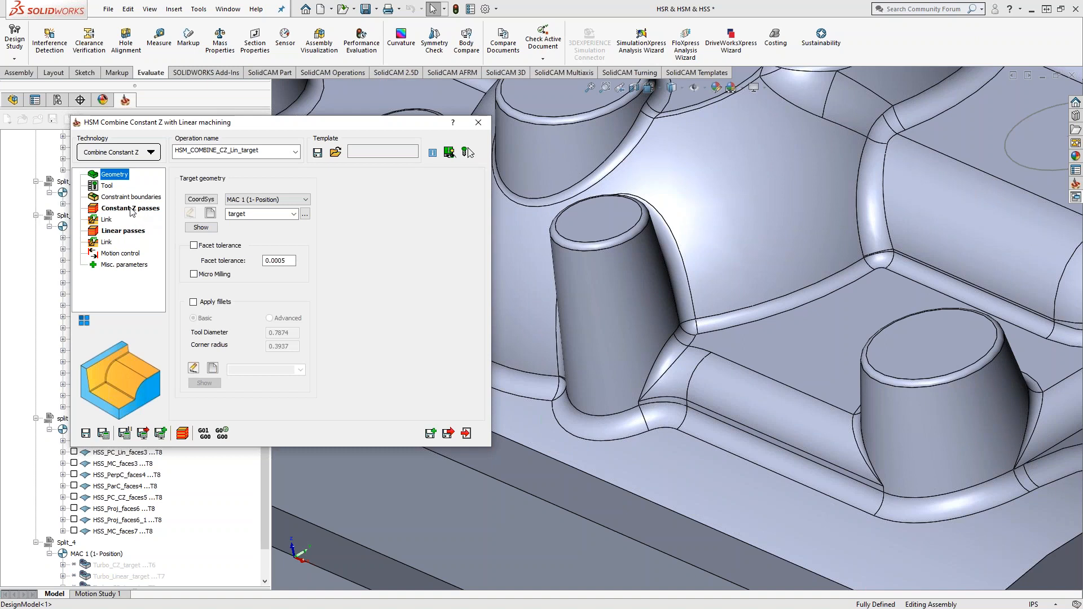
pyautogui.click(131, 210)
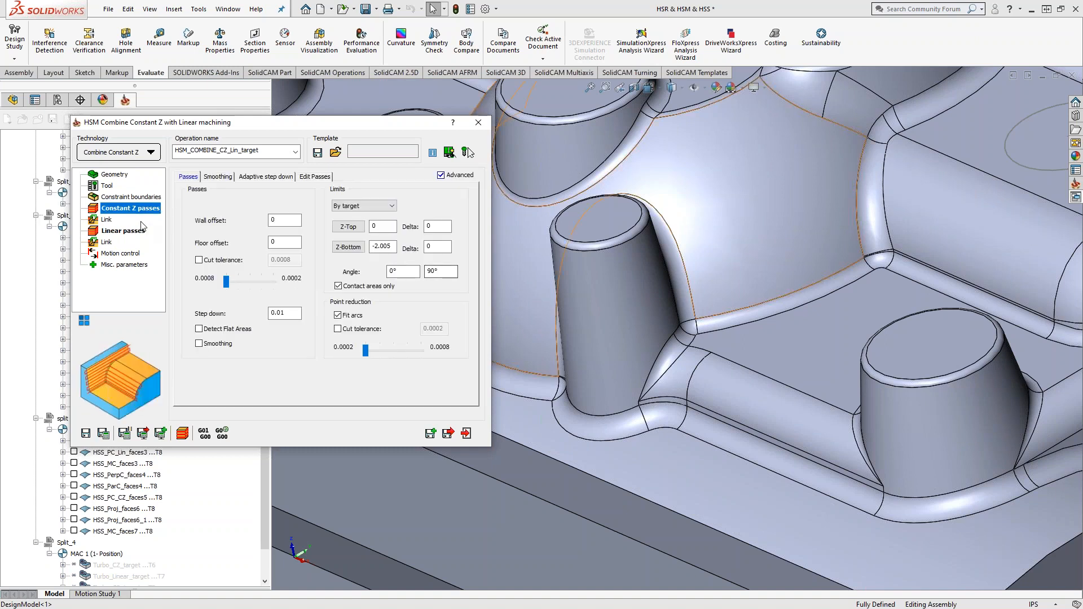
pyautogui.click(124, 232)
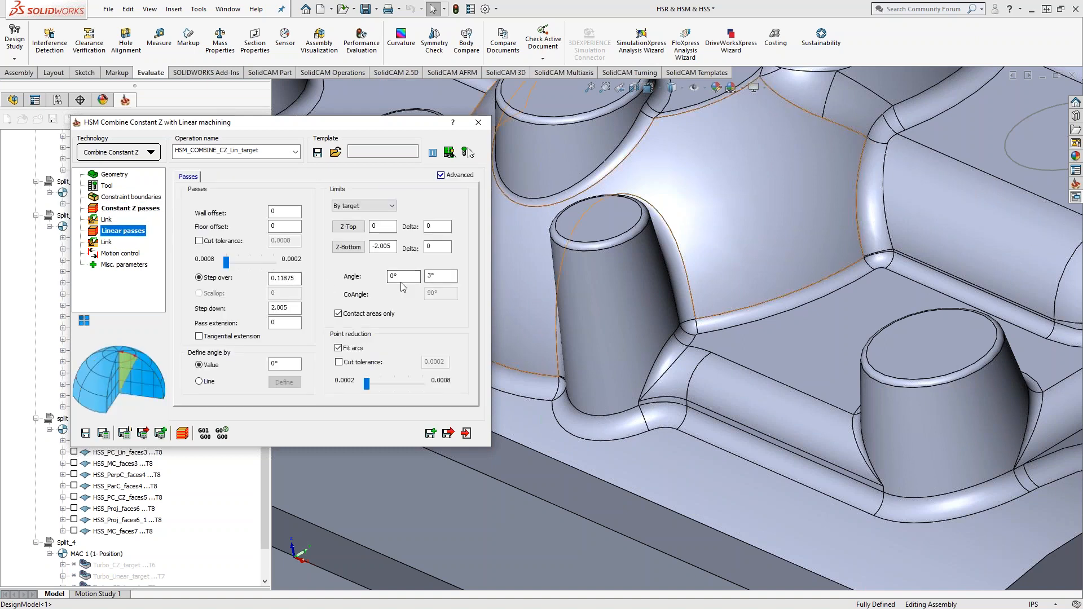
# Check which machining strategies can be combined with Constant Z, and exit the operation without saving
pyautogui.click(139, 153)
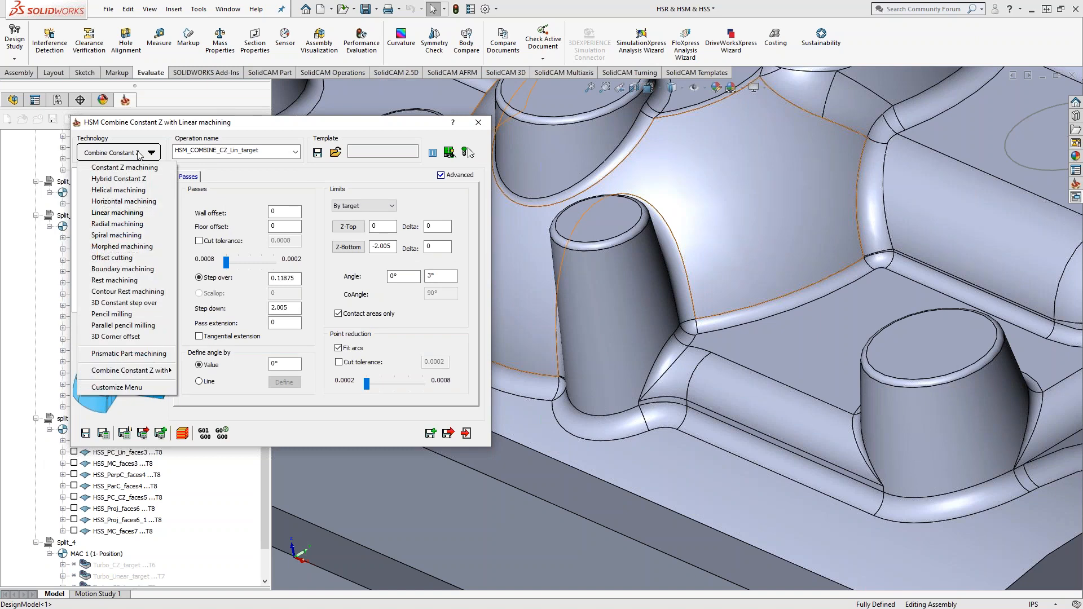
pyautogui.moveTo(135, 374)
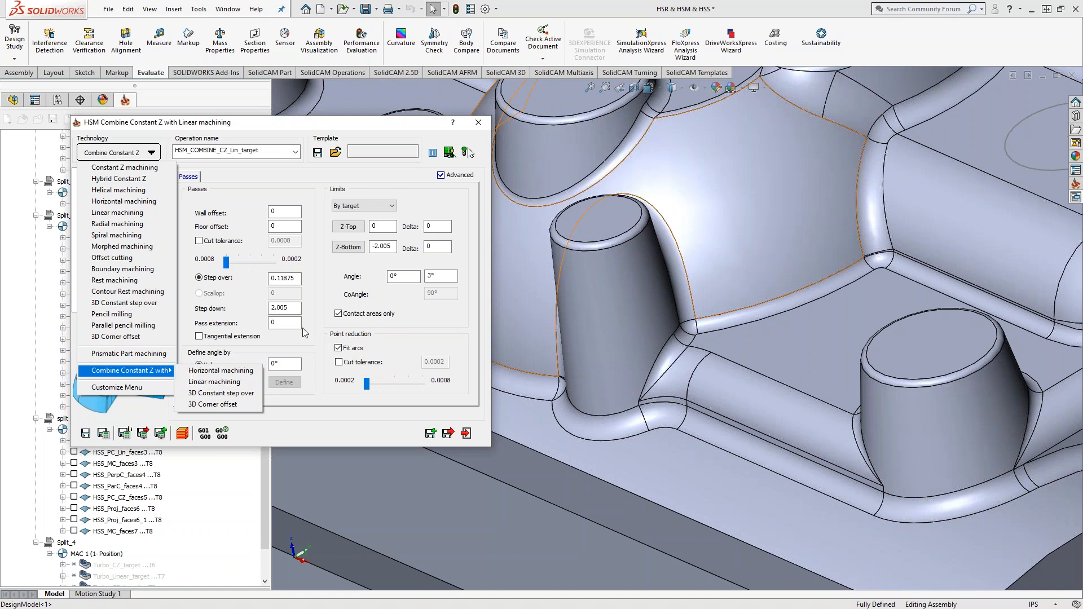
pyautogui.click(466, 434)
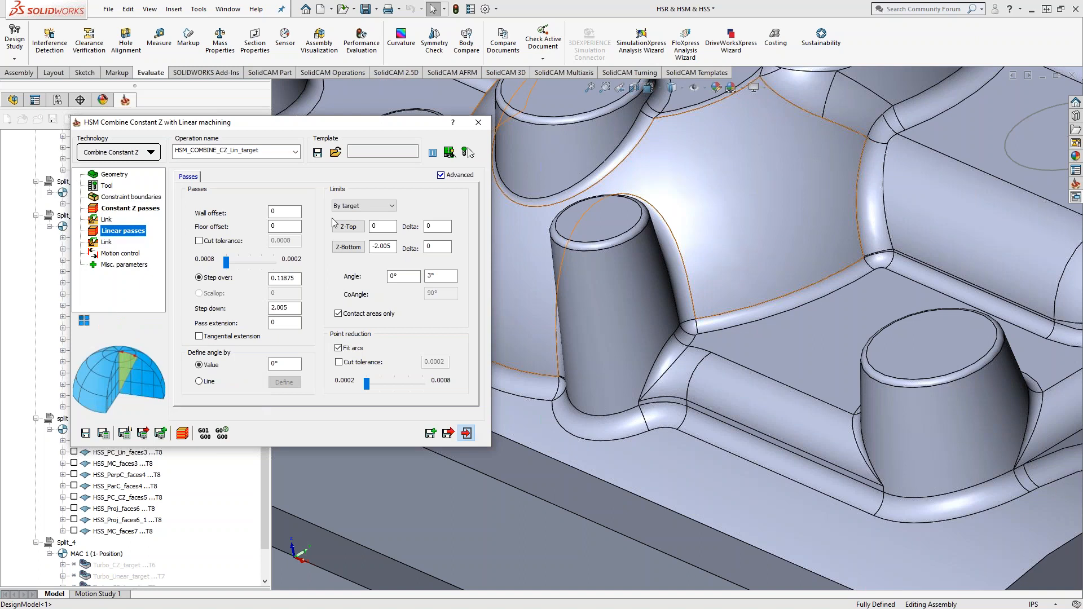
pyautogui.click(466, 433)
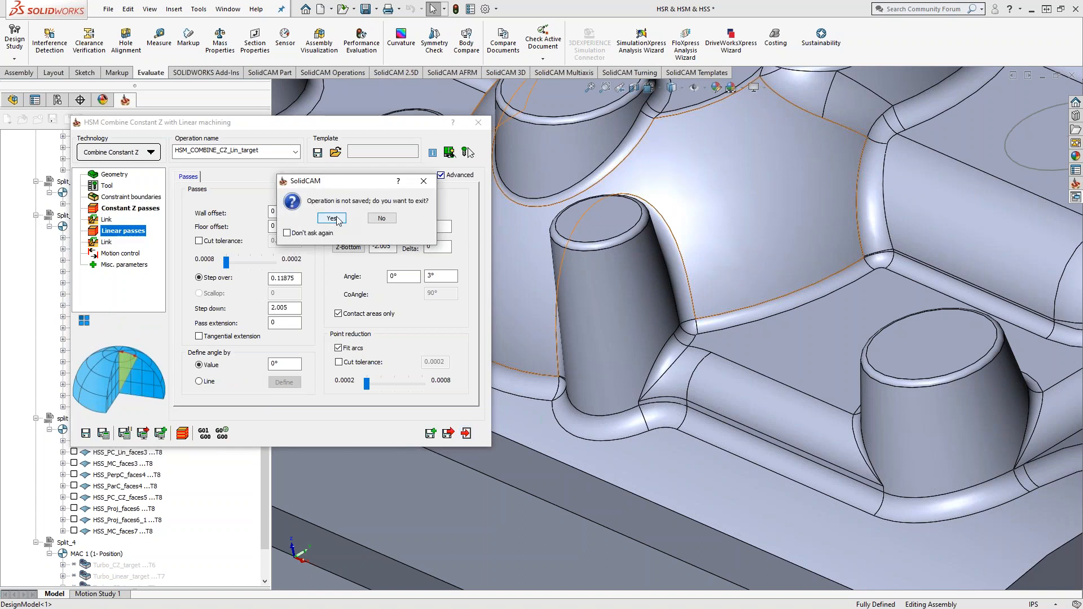
pyautogui.click(332, 218)
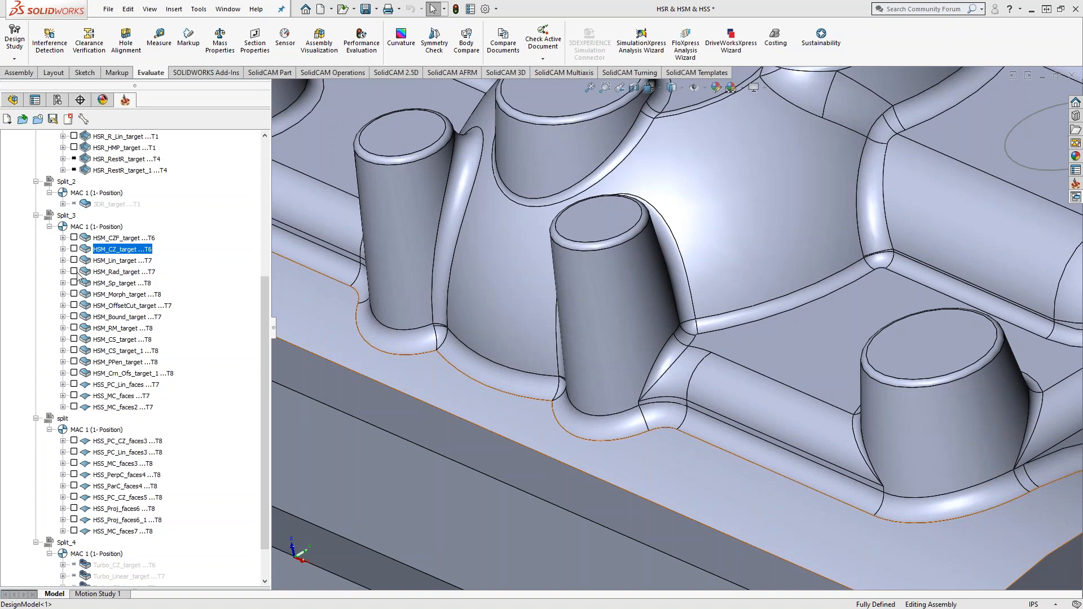
# Open the HSM_Rad_target operation and show its user-defined Radial constraint boundary around the center dish
pyautogui.click(95, 272)
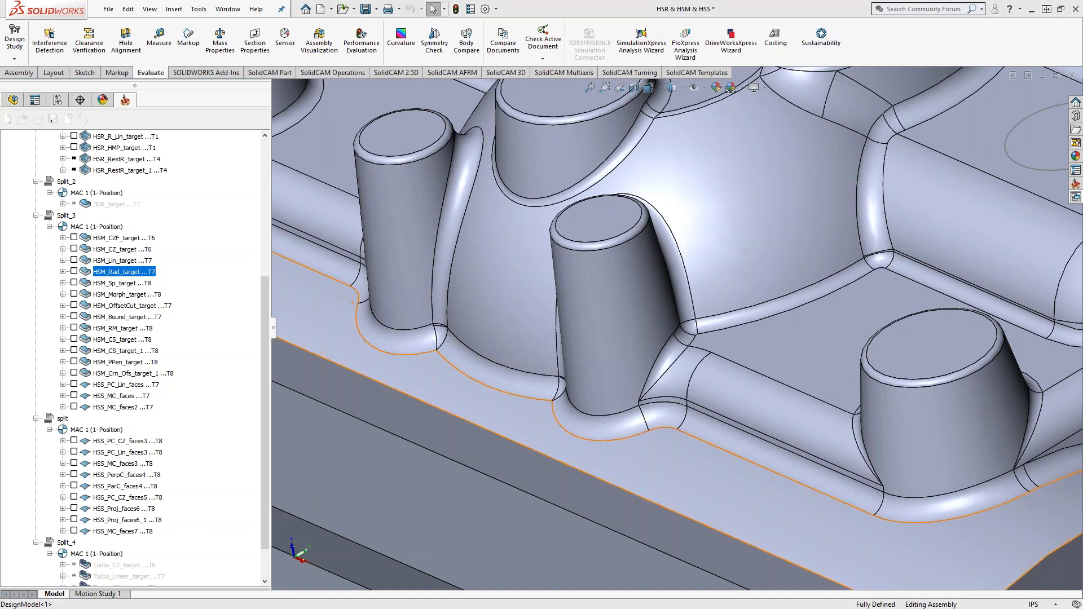
pyautogui.click(117, 197)
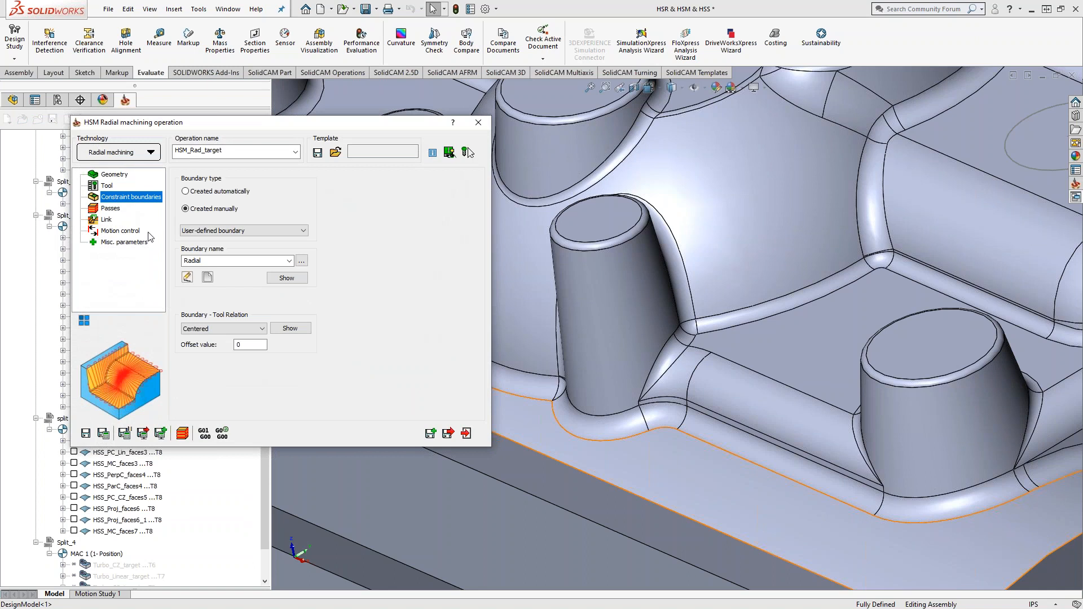
pyautogui.click(287, 277)
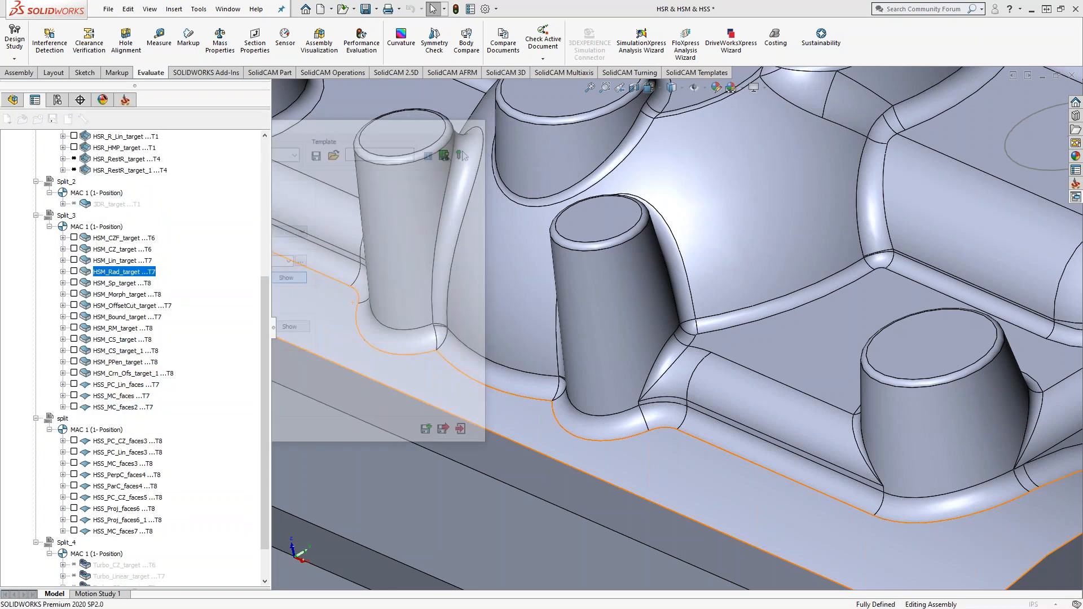
pyautogui.scroll(5, 616, 287)
pyautogui.moveTo(684, 316); pyautogui.dragTo(648, 316, button='middle')
pyautogui.scroll(-3, 717, 277)
pyautogui.scroll(-1, 560, 254)
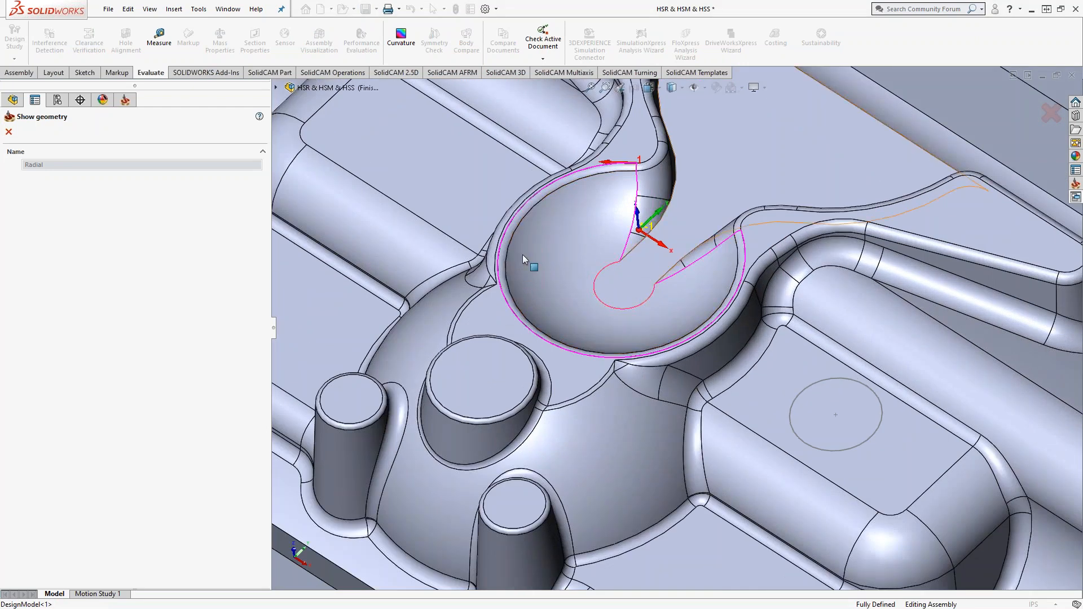
pyautogui.click(8, 131)
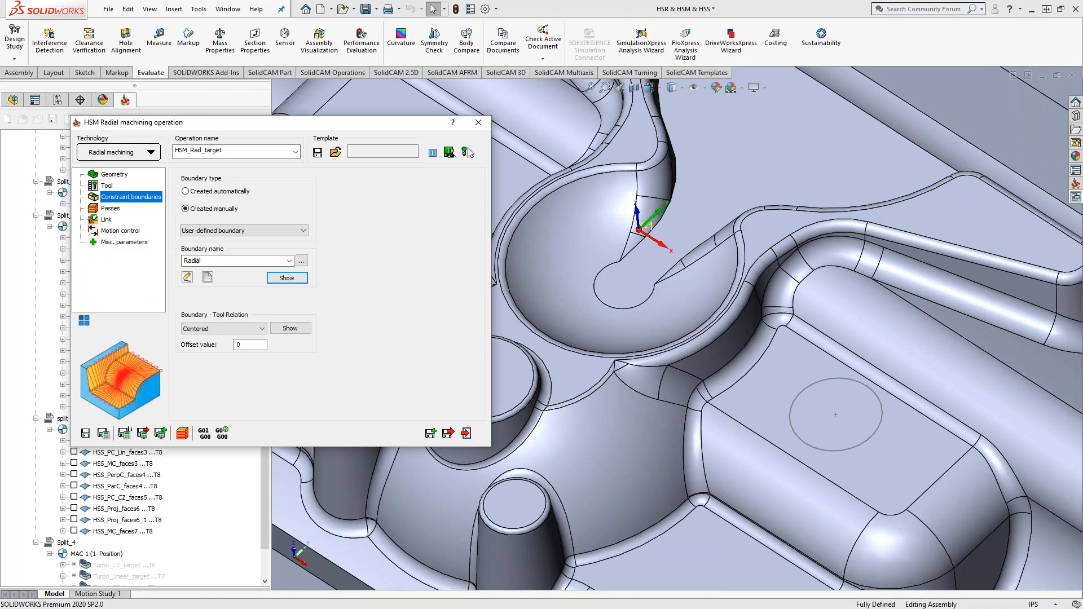
# Check the HSM_Rad_target passes settings, and display the toolpath to inspect the radial pass spacing in the center dish
pyautogui.click(110, 208)
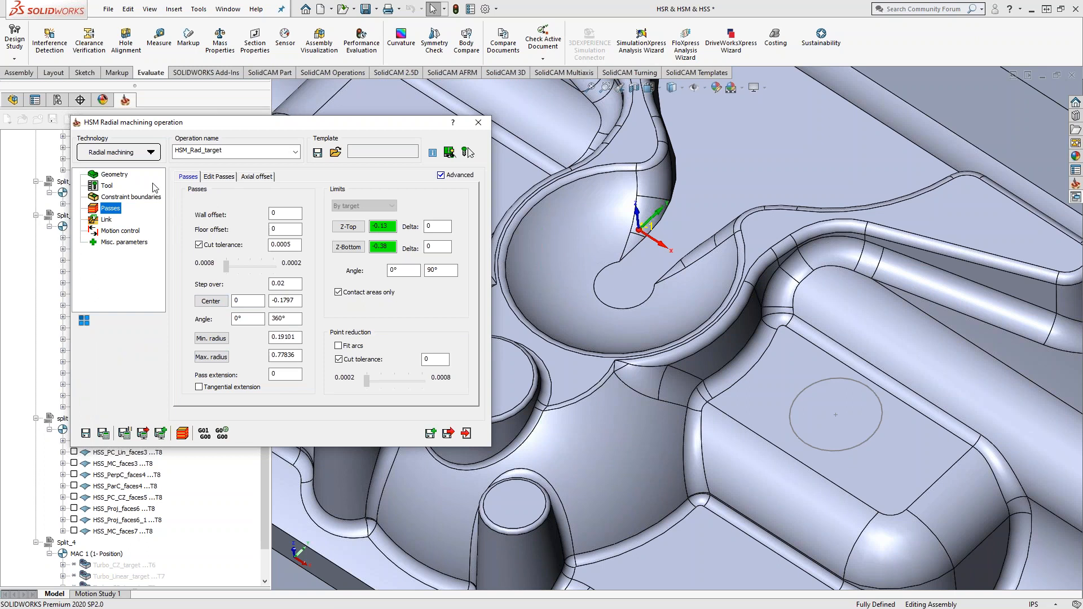
pyautogui.doubleClick(204, 124)
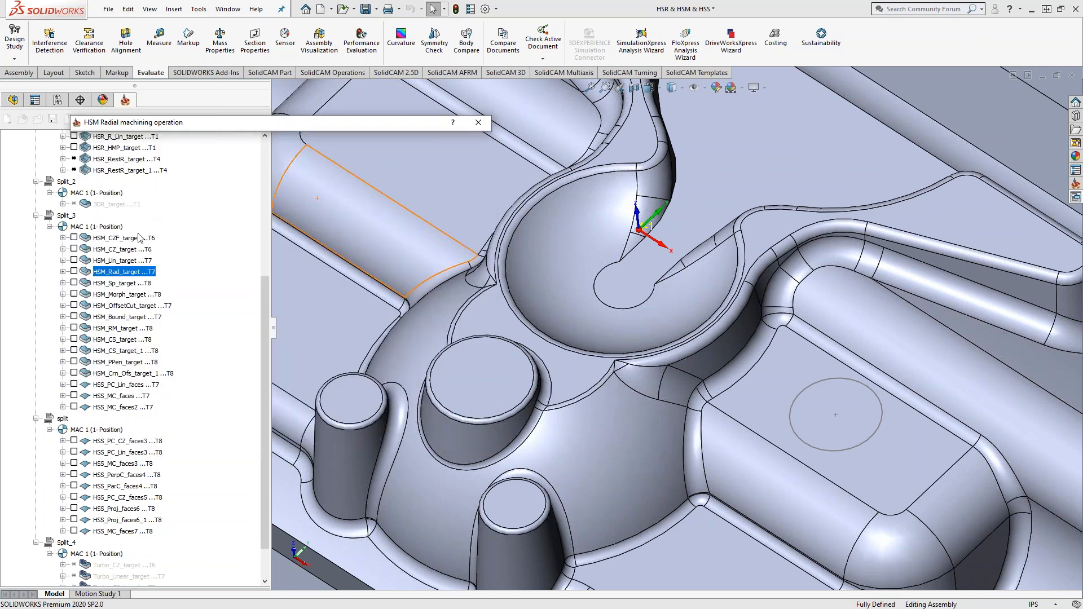
pyautogui.click(74, 272)
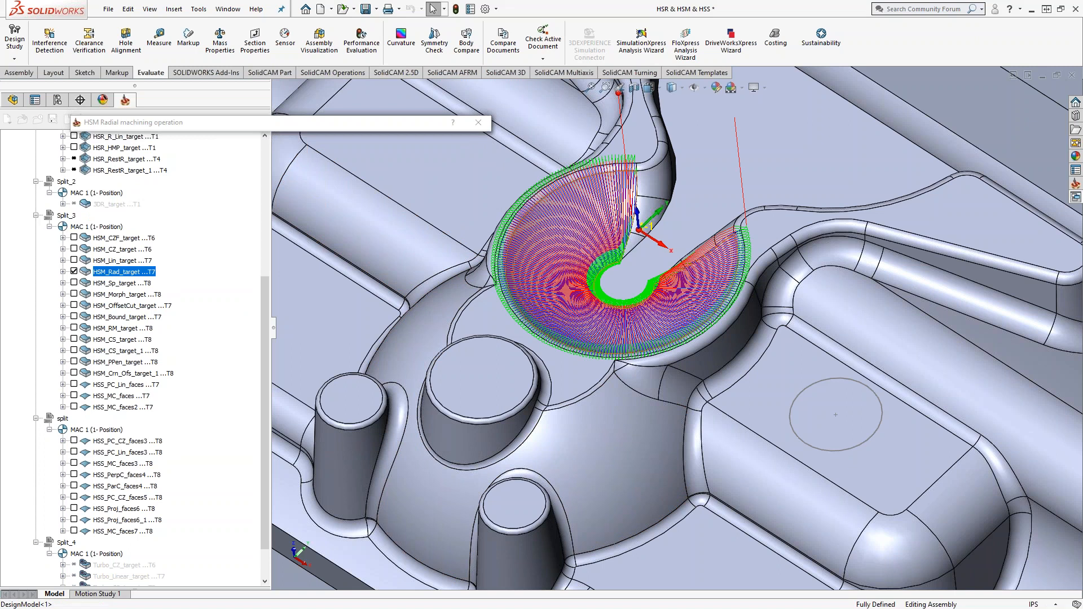
pyautogui.moveTo(519, 295); pyautogui.dragTo(516, 374, button='middle')
pyautogui.scroll(-5, 621, 355)
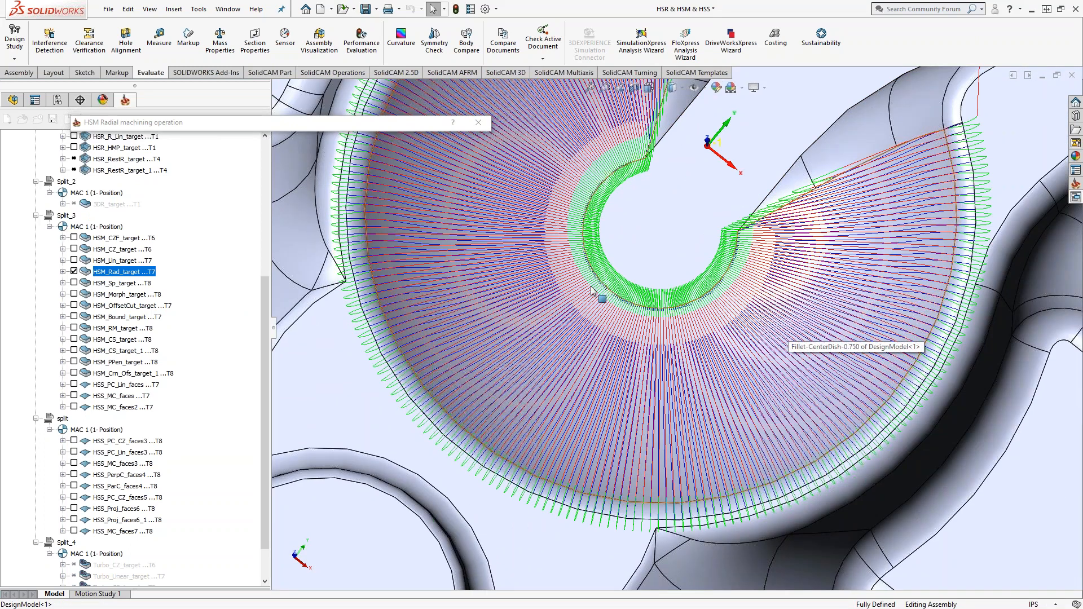
pyautogui.scroll(-3, 832, 292)
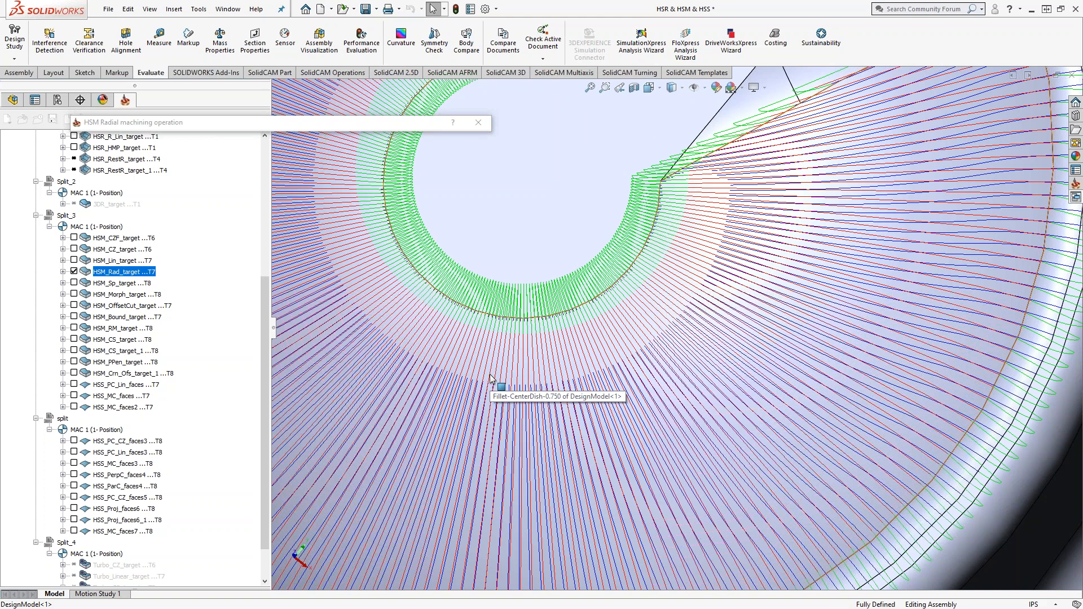
pyautogui.scroll(5, 489, 398)
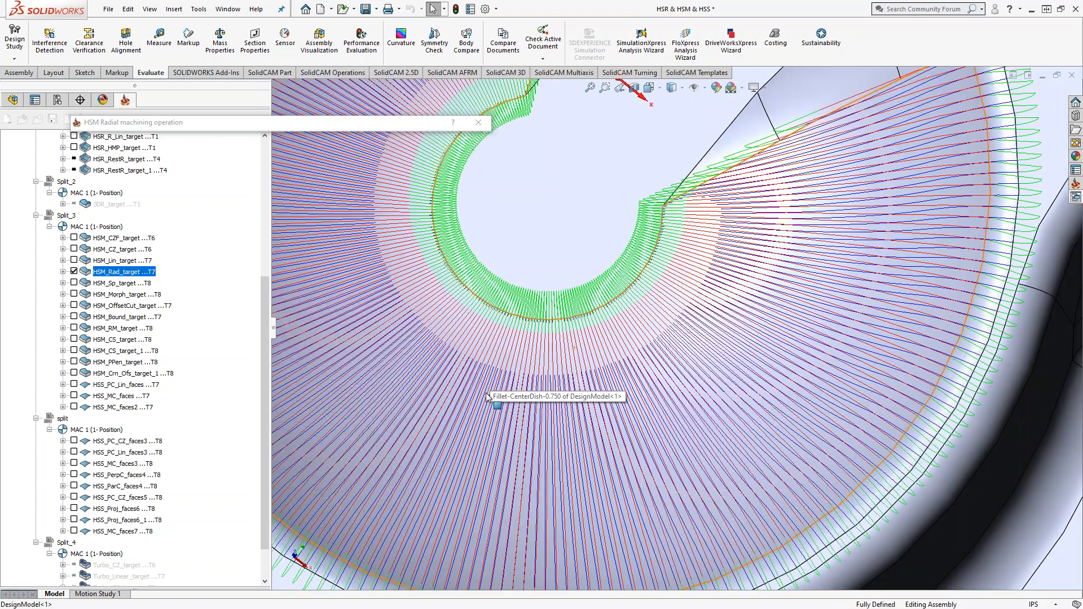
pyautogui.moveTo(529, 386); pyautogui.dragTo(529, 305, button='middle')
pyautogui.scroll(5, 709, 343)
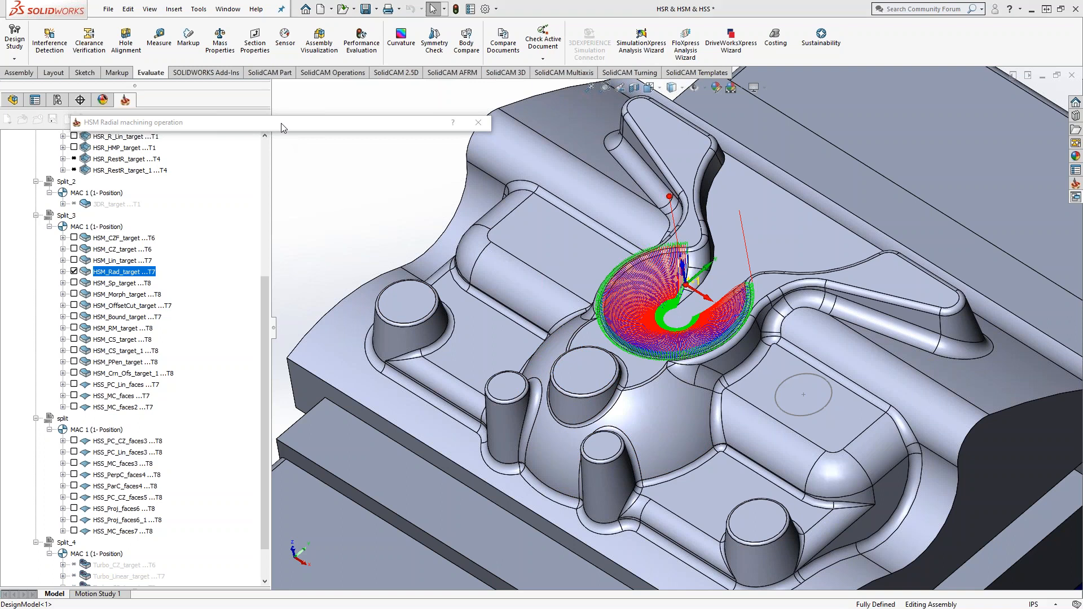
# Review the radial passes settings again, exit the operation and hide the HSM_Rad_target toolpath
pyautogui.doubleClick(281, 123)
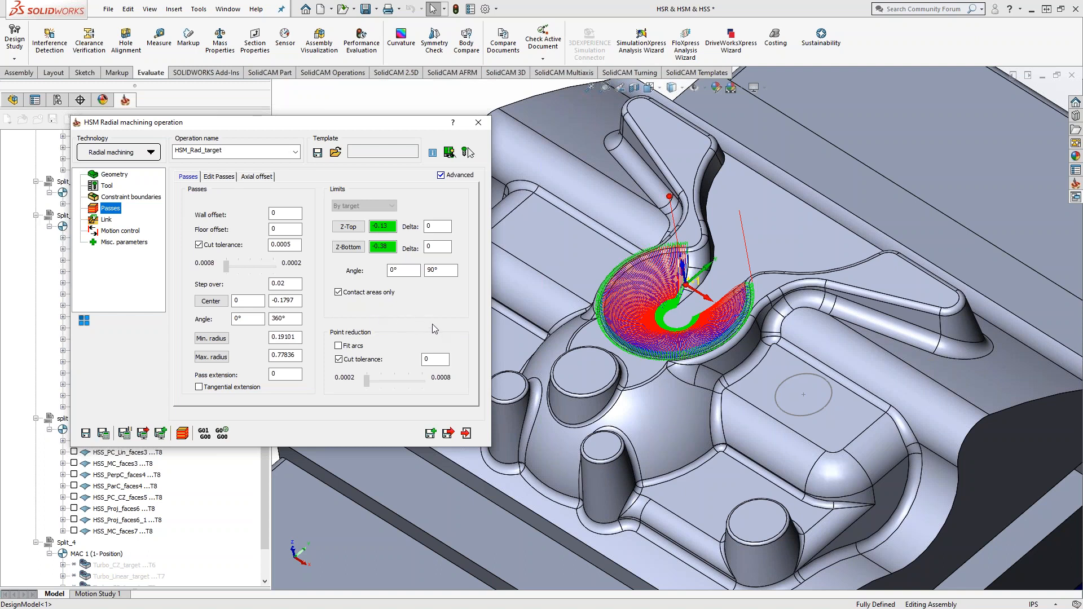
pyautogui.click(466, 433)
pyautogui.click(73, 271)
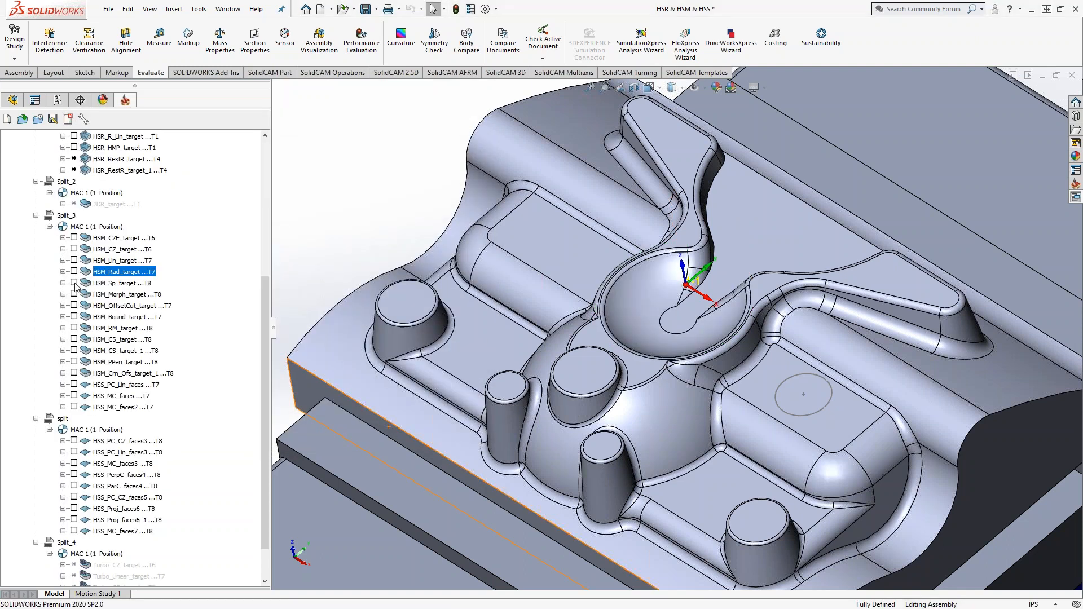
# Display the HSM_Sp_target toolpath and inspect its spiral passes around the corner boss, viewed normal to the boss's top face
pyautogui.click(74, 282)
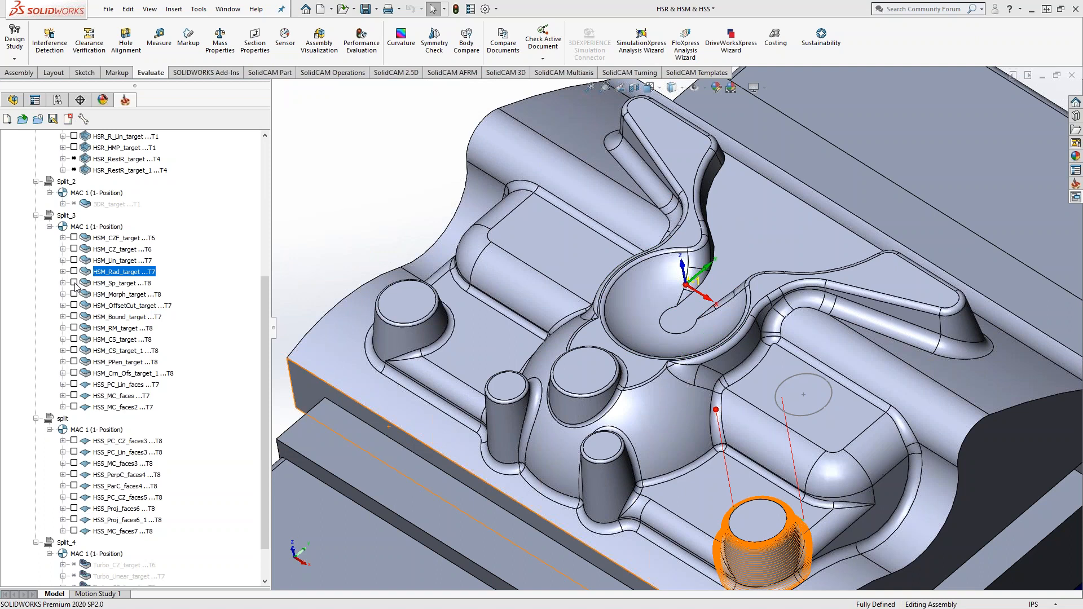
pyautogui.rightClick(760, 527)
pyautogui.click(838, 251)
pyautogui.scroll(-8, 683, 307)
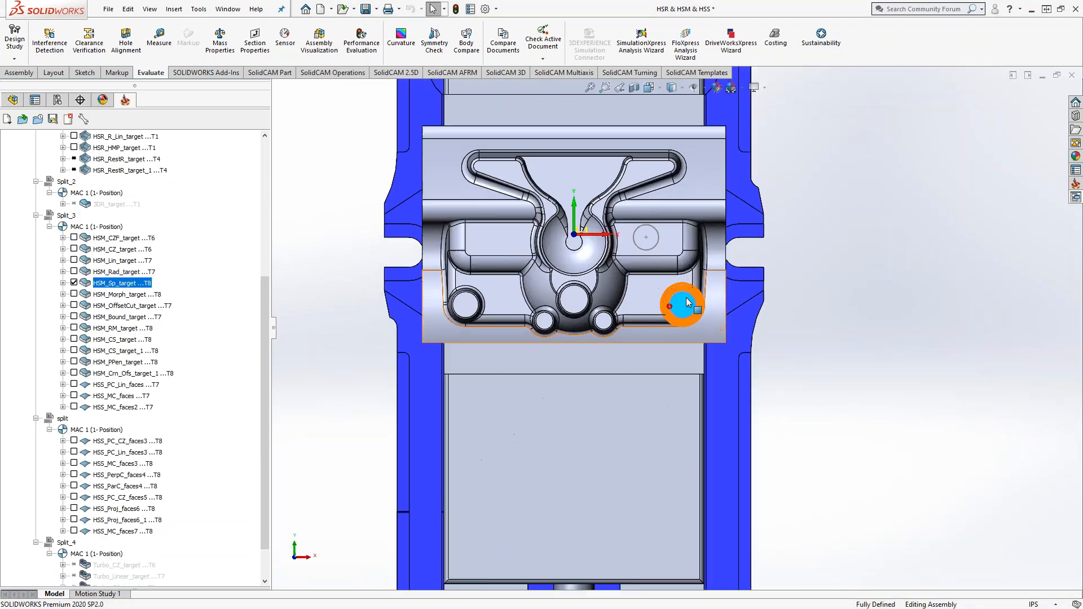
pyautogui.scroll(-5, 686, 306)
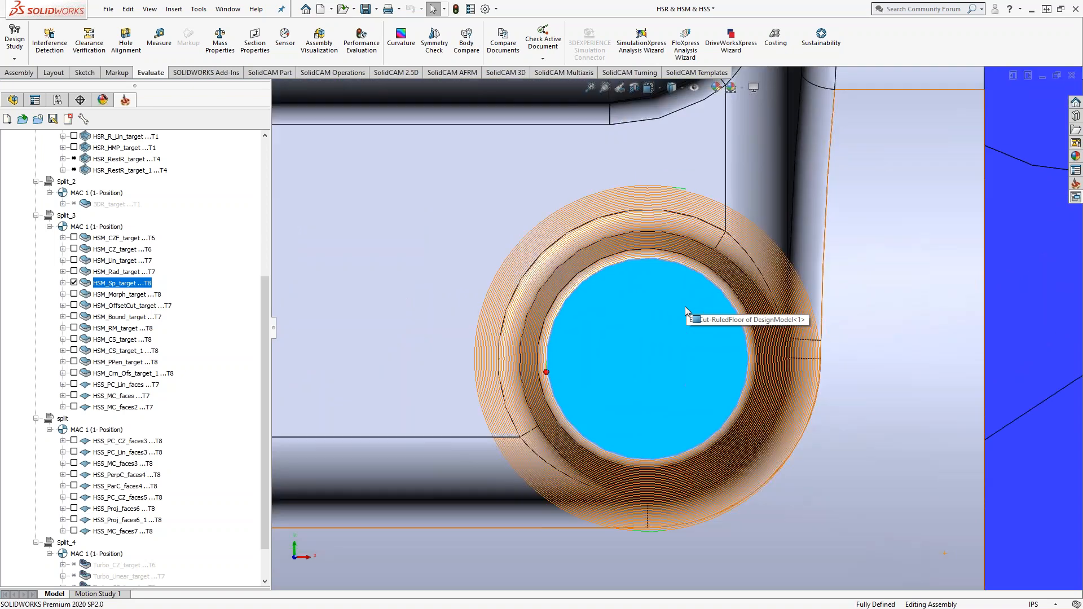
pyautogui.scroll(-2, 685, 306)
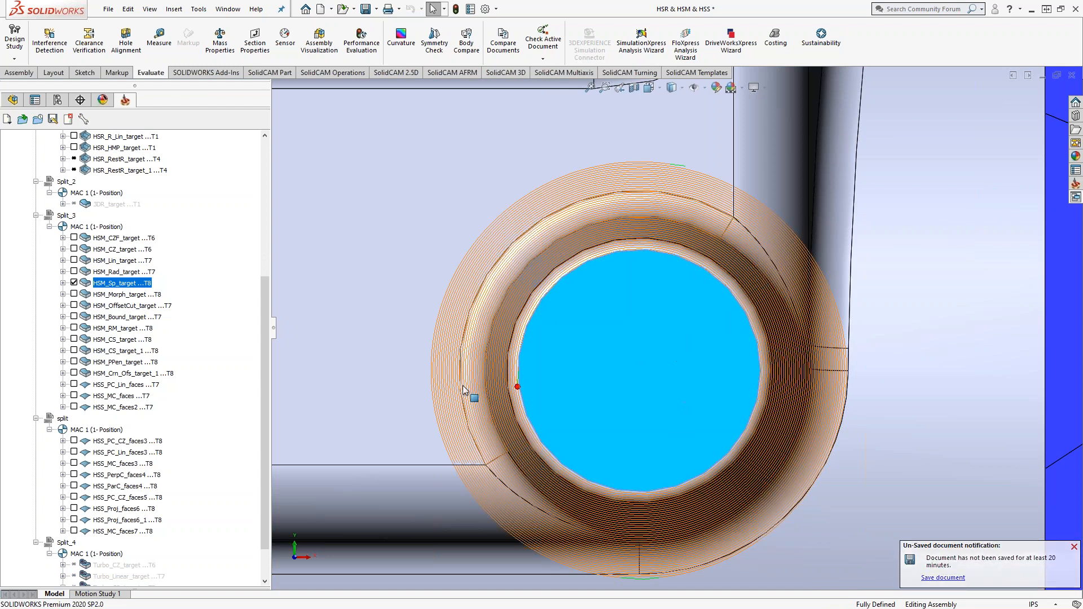
# Examine the spiral pass spacing on the corner boss's side walls, and hide the HSM_Sp_target toolpath
pyautogui.moveTo(615, 461); pyautogui.dragTo(618, 333, button='middle')
pyautogui.keyDown('shift'); pyautogui.moveTo(619, 333); pyautogui.dragTo(615, 460, button='middle'); pyautogui.keyUp('shift')
pyautogui.scroll(-4, 617, 465)
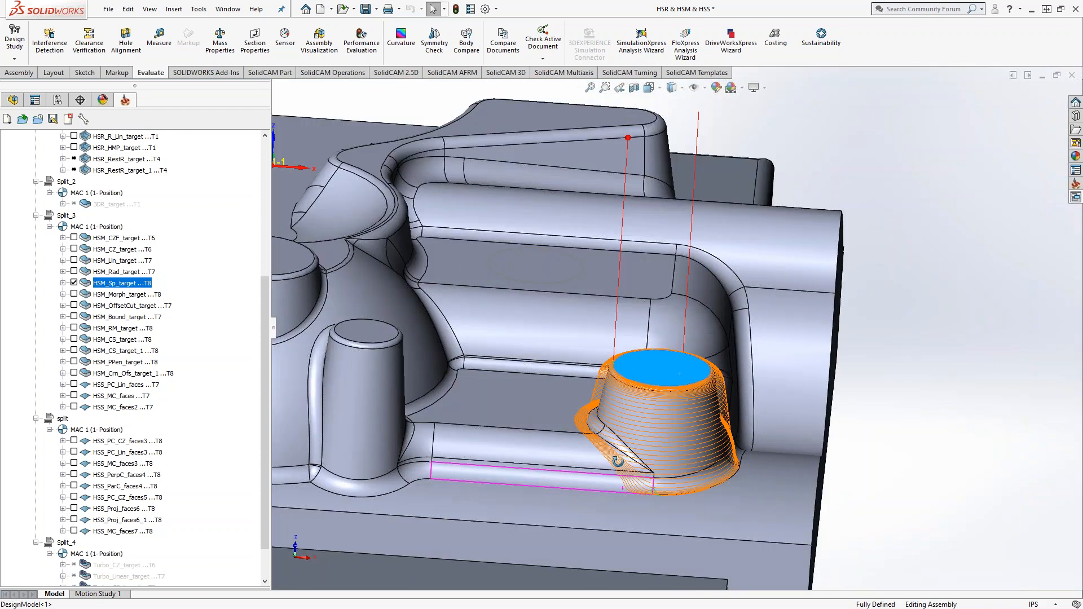
pyautogui.scroll(-3, 663, 435)
pyautogui.moveTo(663, 436)
pyautogui.mouseDown(button='middle')
pyautogui.moveTo(604, 428)
pyautogui.moveTo(676, 430)
pyautogui.moveTo(657, 430)
pyautogui.mouseUp(button='middle')
pyautogui.scroll(6, 658, 430)
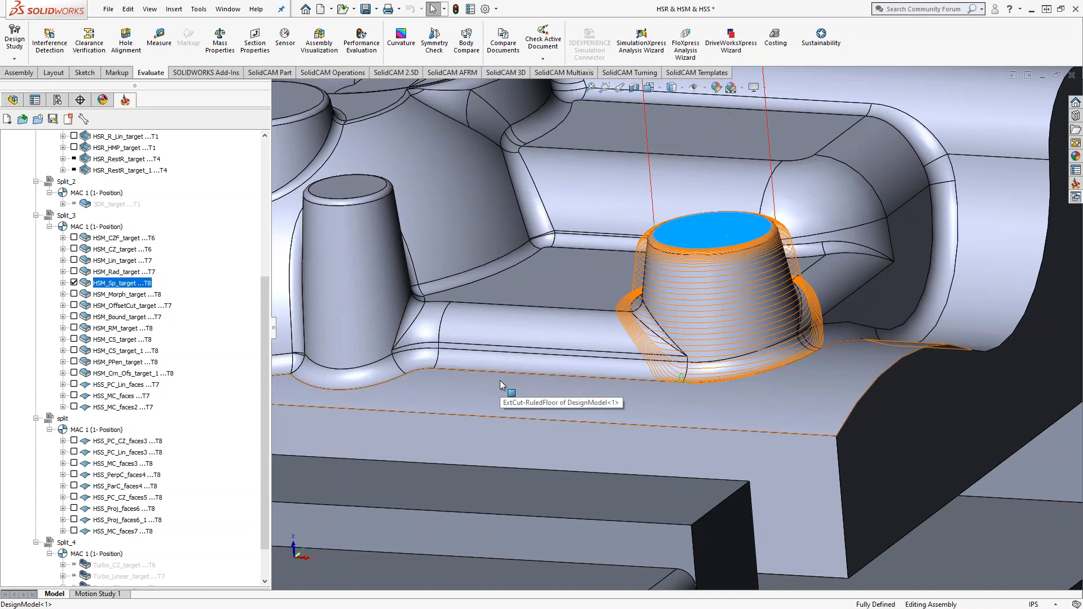
pyautogui.click(74, 283)
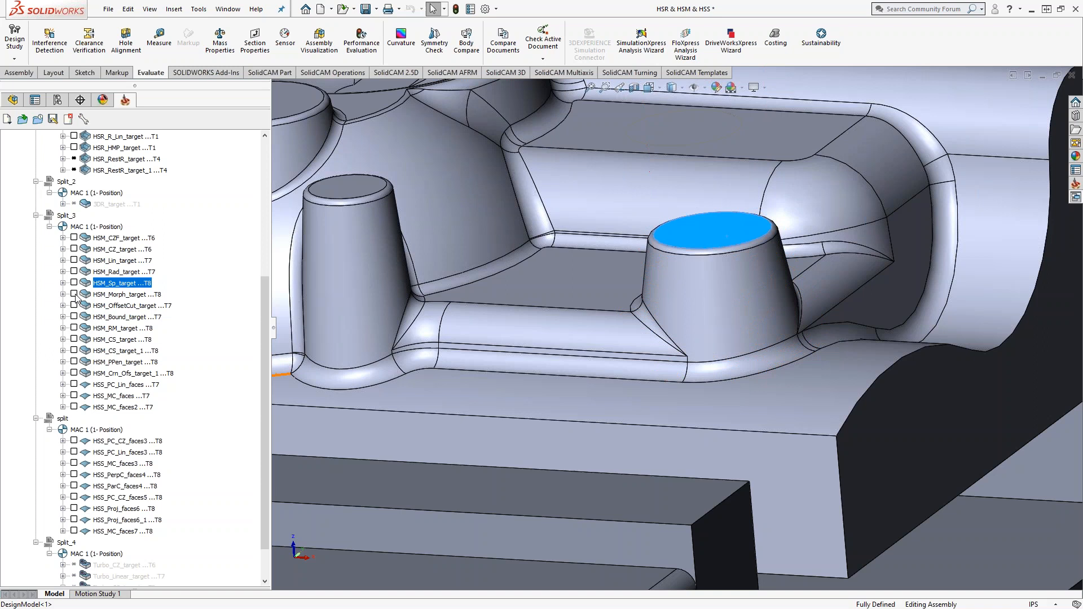
# Display the HSM_Morph_target toolpath and inspect its morphed passes on the curved wall behind the corner boss
pyautogui.click(74, 293)
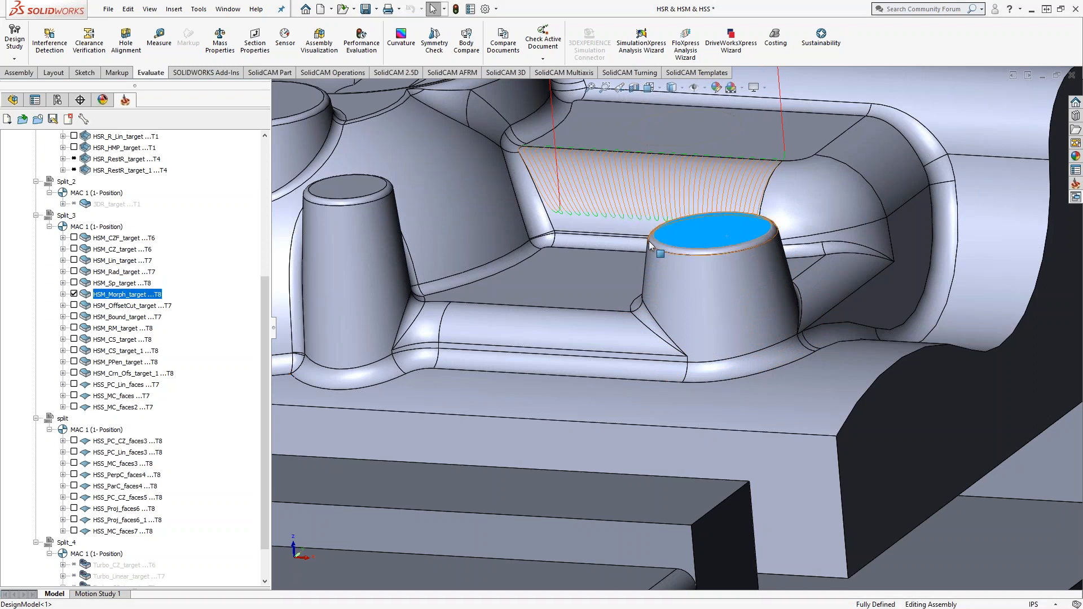
pyautogui.moveTo(644, 255); pyautogui.dragTo(633, 303, button='middle')
pyautogui.scroll(3, 691, 215)
pyautogui.scroll(-1, 692, 182)
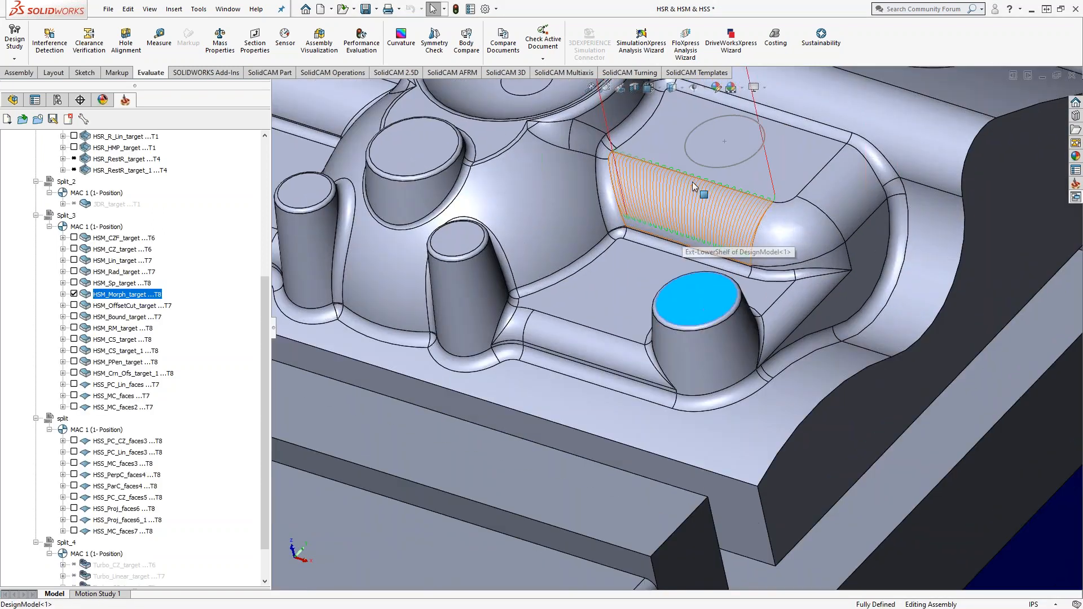
pyautogui.scroll(-2, 691, 181)
pyautogui.scroll(-2, 685, 189)
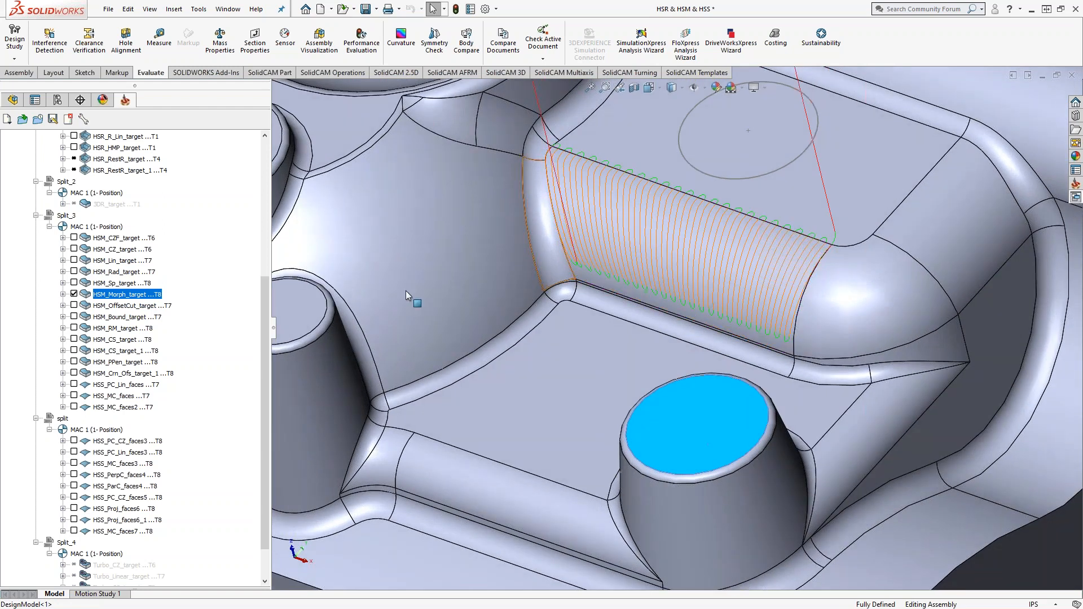
# Open the HSM_Morph_target operation at its drive boundaries and hide its toolpath on the model
pyautogui.doubleClick(97, 296)
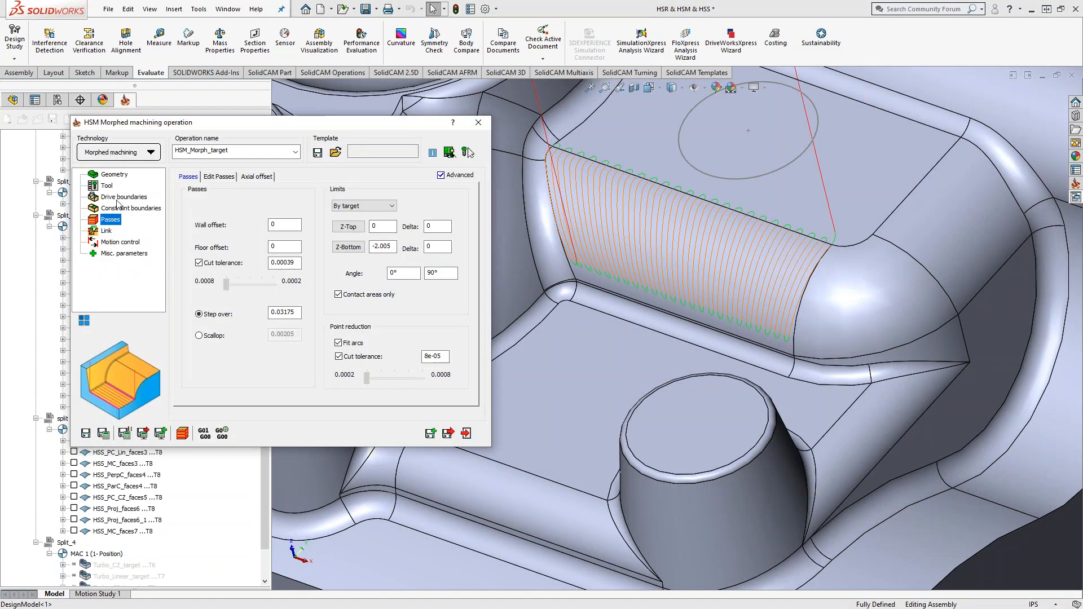
pyautogui.click(110, 199)
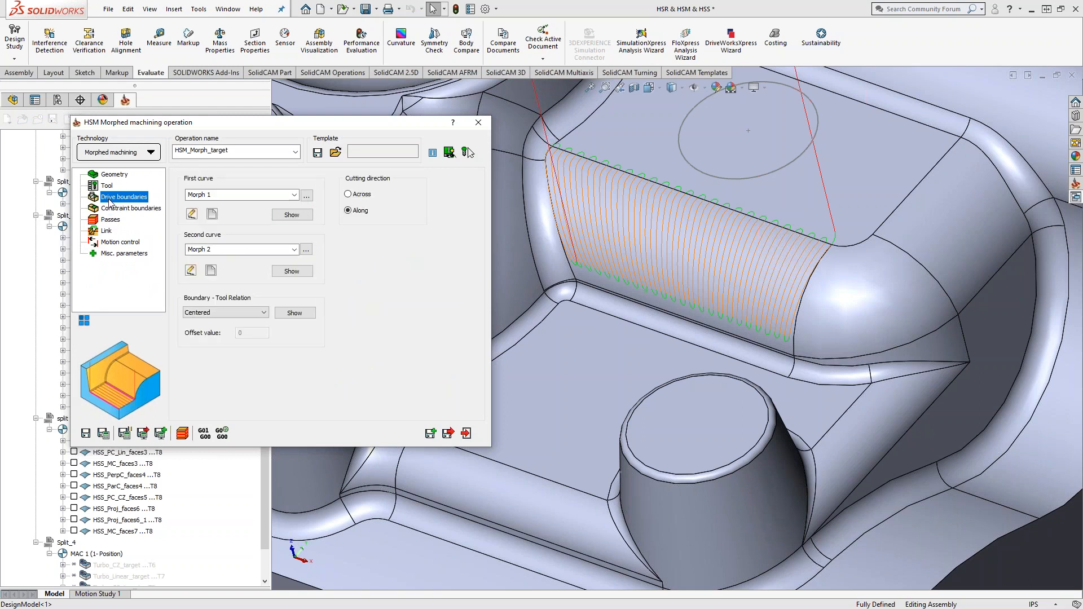
pyautogui.doubleClick(186, 126)
pyautogui.click(74, 293)
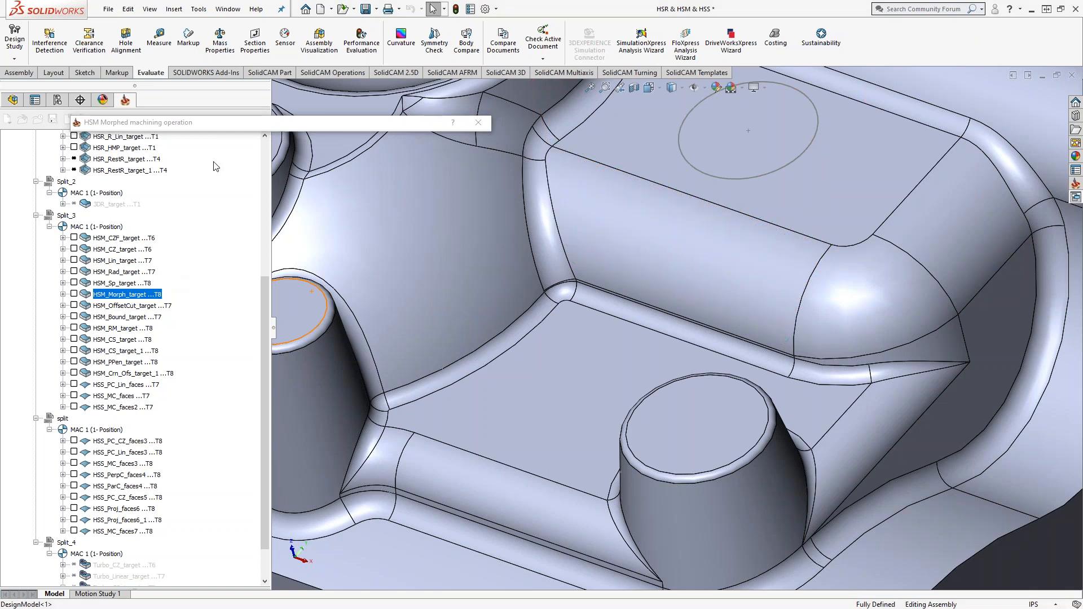
# Show the first and second drive curves, Morph 1 and Morph 2, on the curved wall
pyautogui.doubleClick(196, 121)
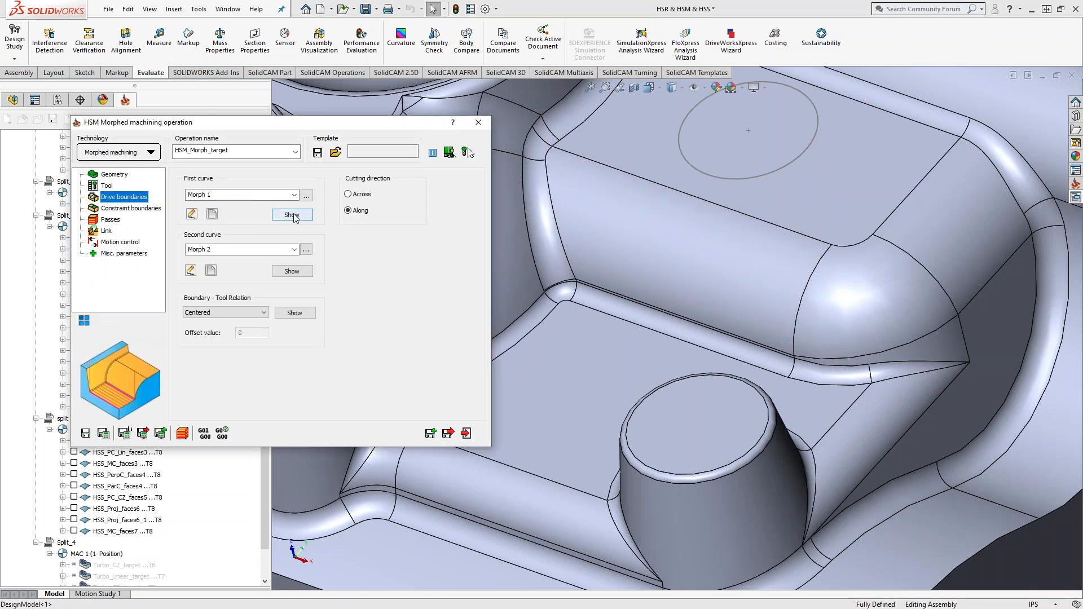
pyautogui.click(292, 215)
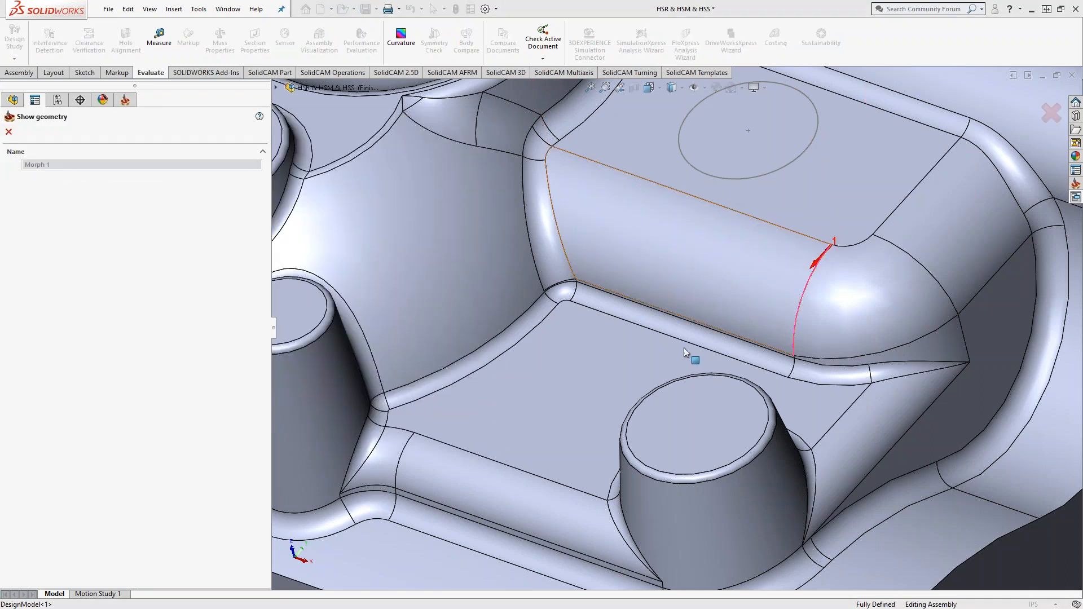
pyautogui.click(8, 133)
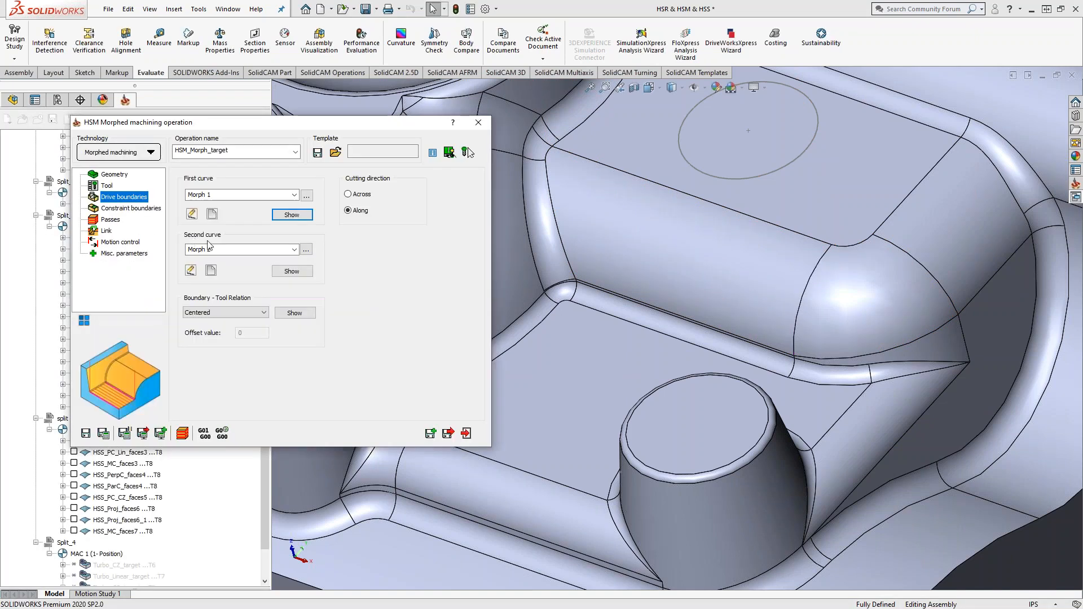
pyautogui.click(292, 271)
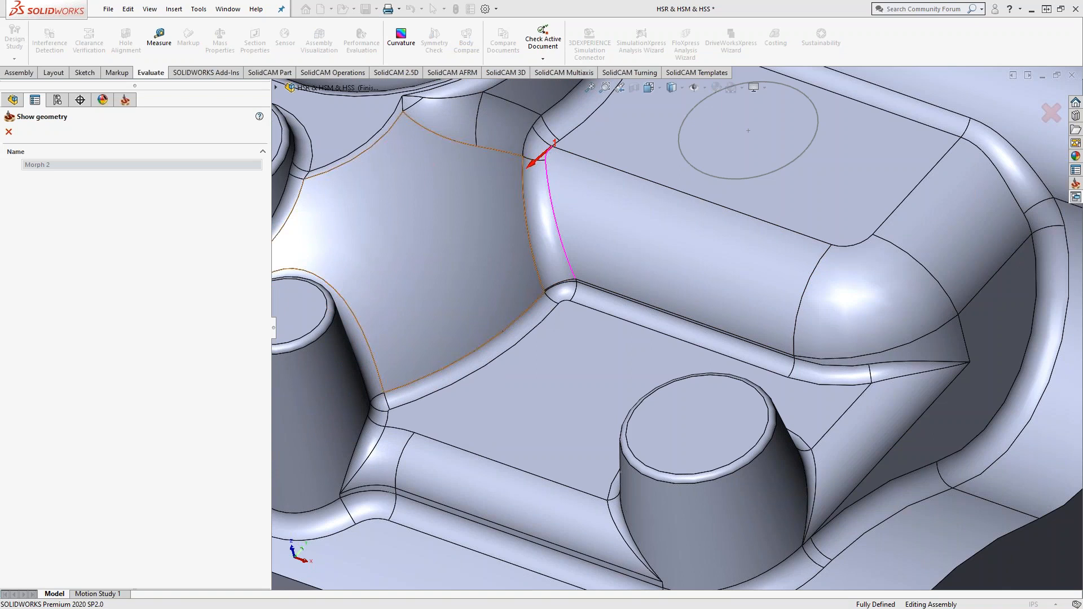
pyautogui.click(9, 132)
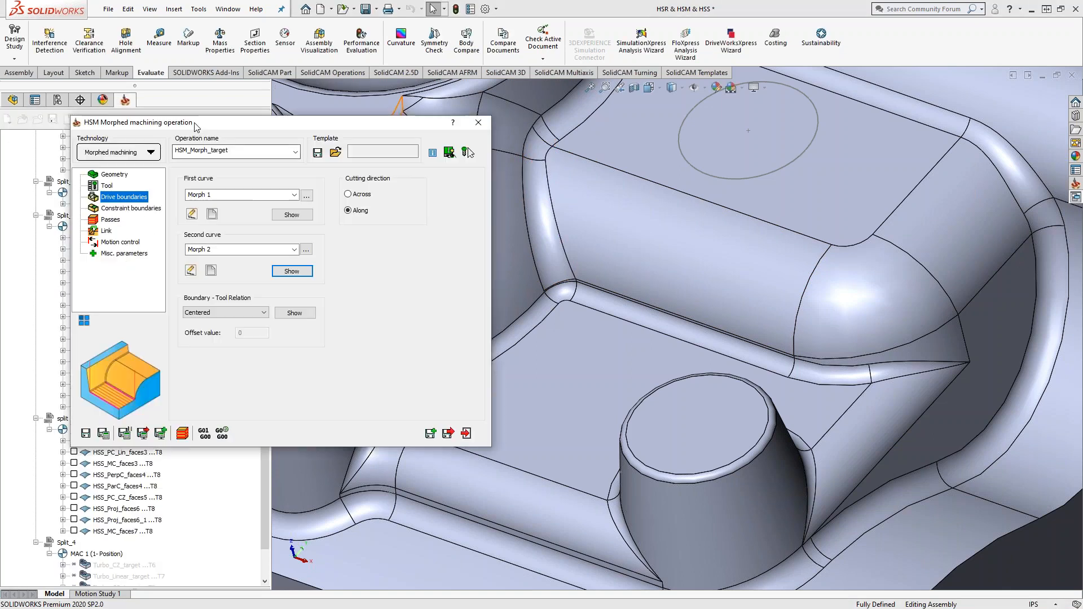
# Redisplay the HSM_Morph_target toolpath and examine how its passes morph between the two drive curves
pyautogui.doubleClick(198, 124)
pyautogui.click(74, 294)
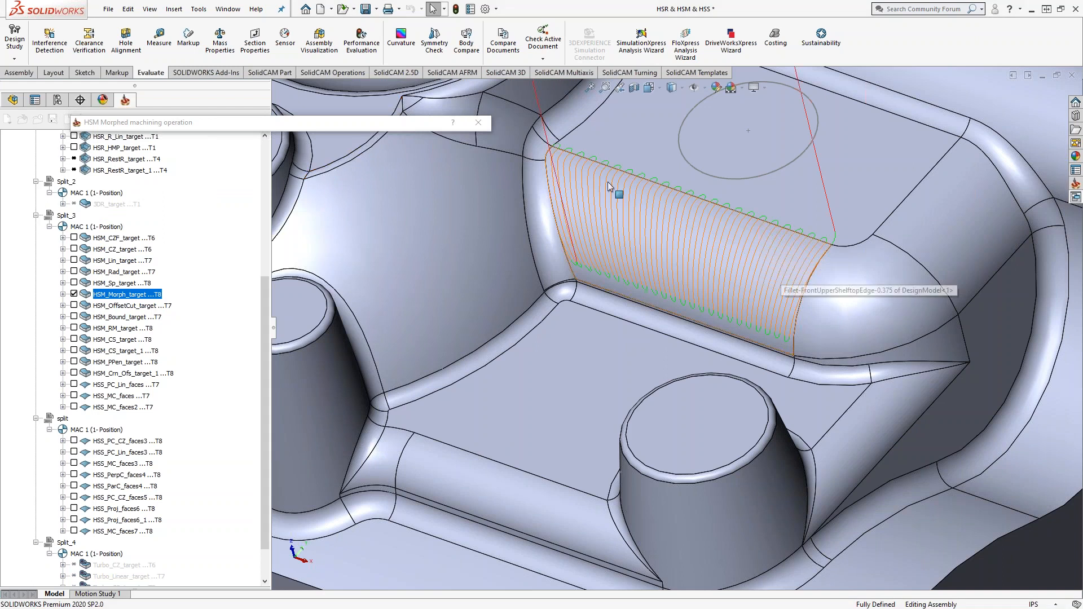
pyautogui.scroll(-4, 590, 172)
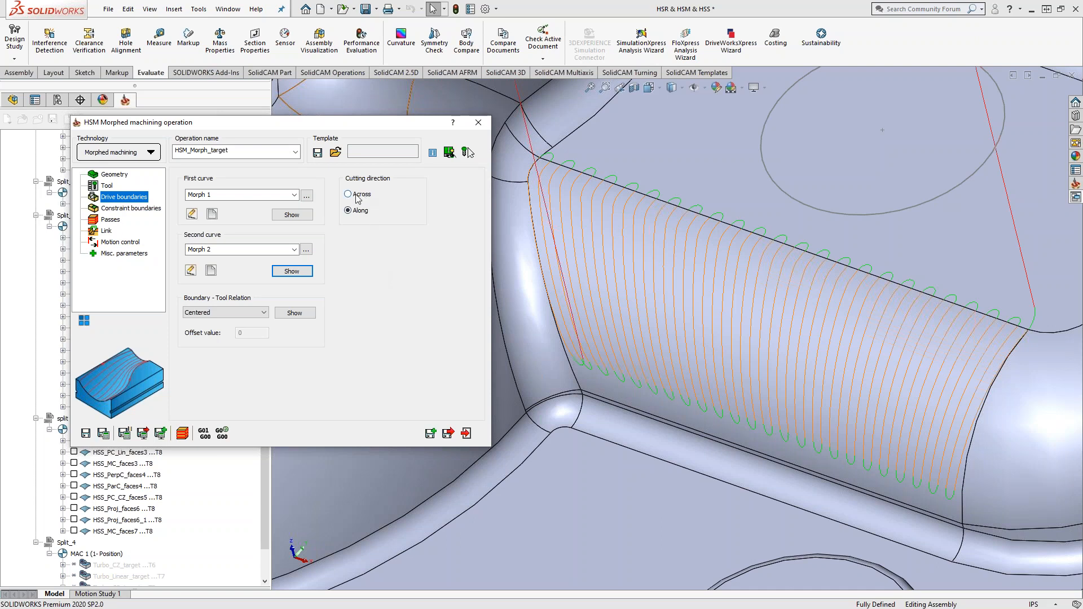
# Review the morphed operation's passes settings and cutting direction against its toolpath, then exit the operation with the toolpath hidden
pyautogui.click(111, 220)
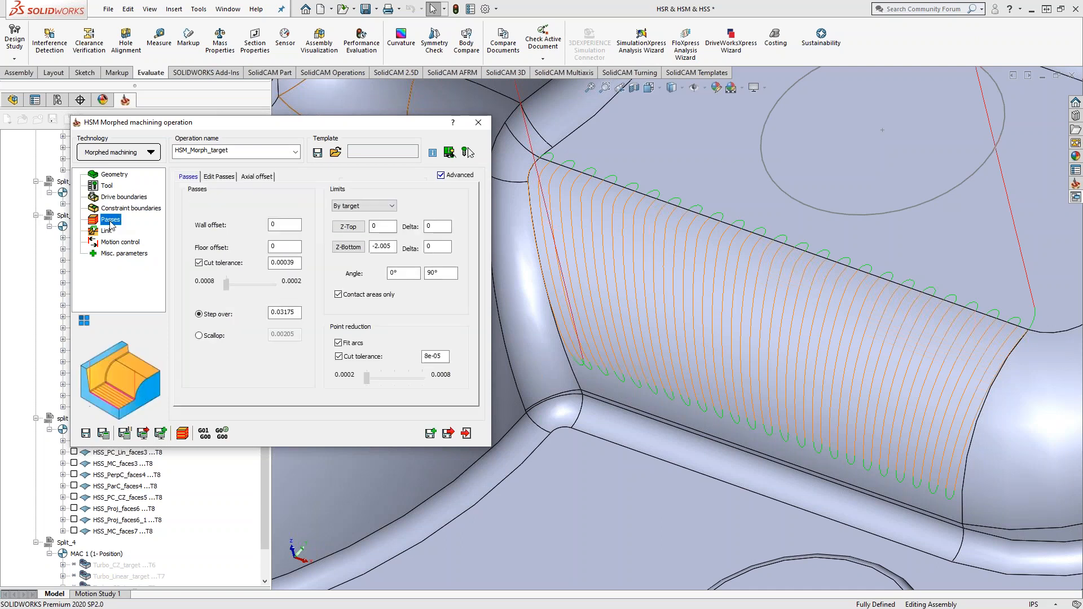
pyautogui.doubleClick(296, 309)
pyautogui.click(126, 197)
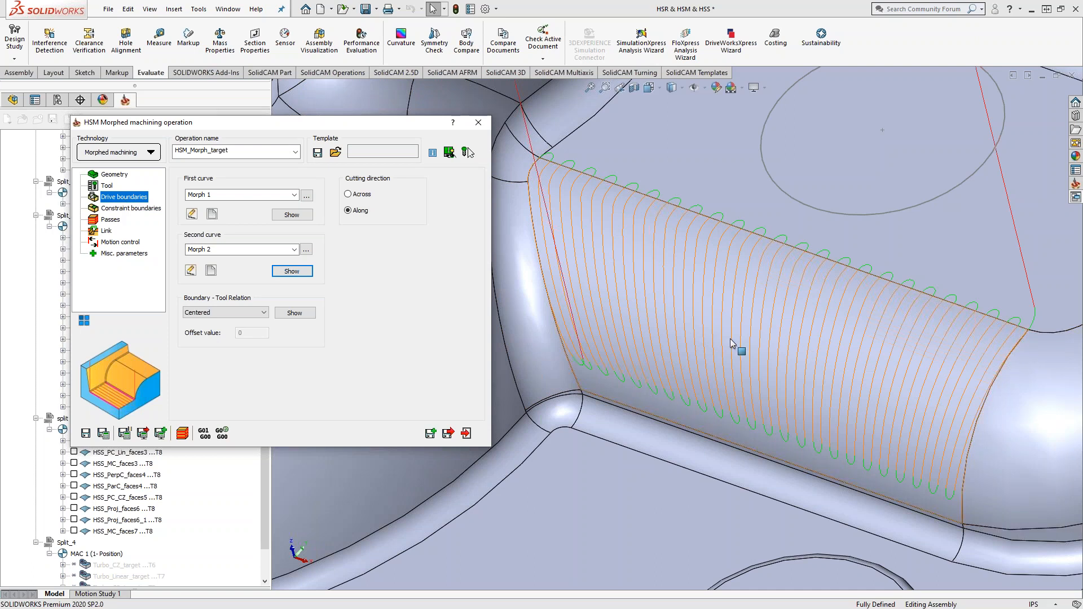
pyautogui.scroll(6, 730, 342)
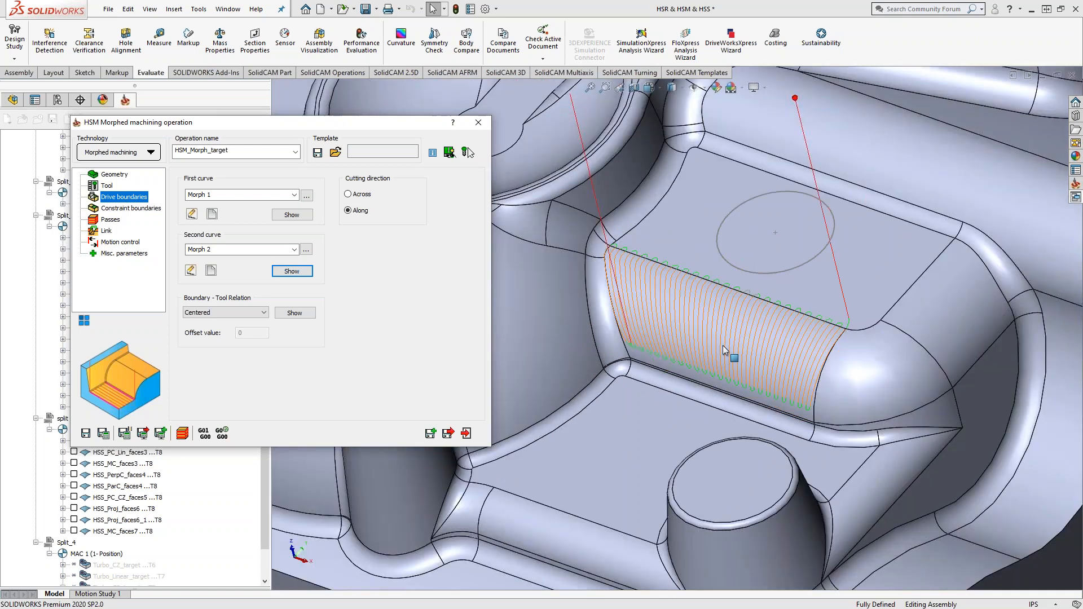
pyautogui.scroll(4, 698, 342)
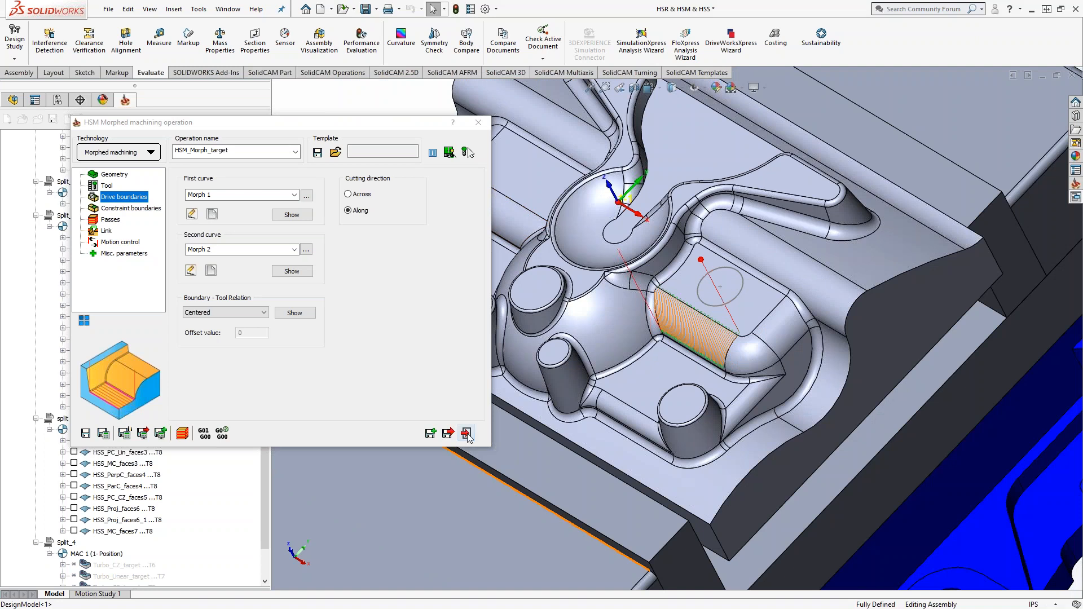
pyautogui.press('Escape')
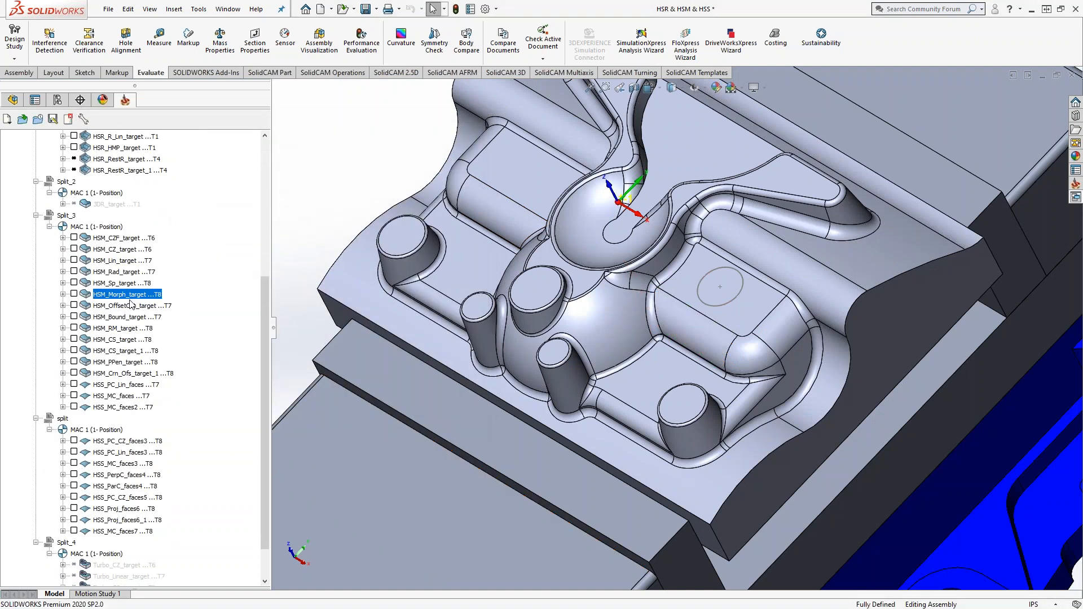
# Display the HSM_OffsetCut_target toolpath and inspect its offset passes along the curved outer wall and floor fillet
pyautogui.click(74, 306)
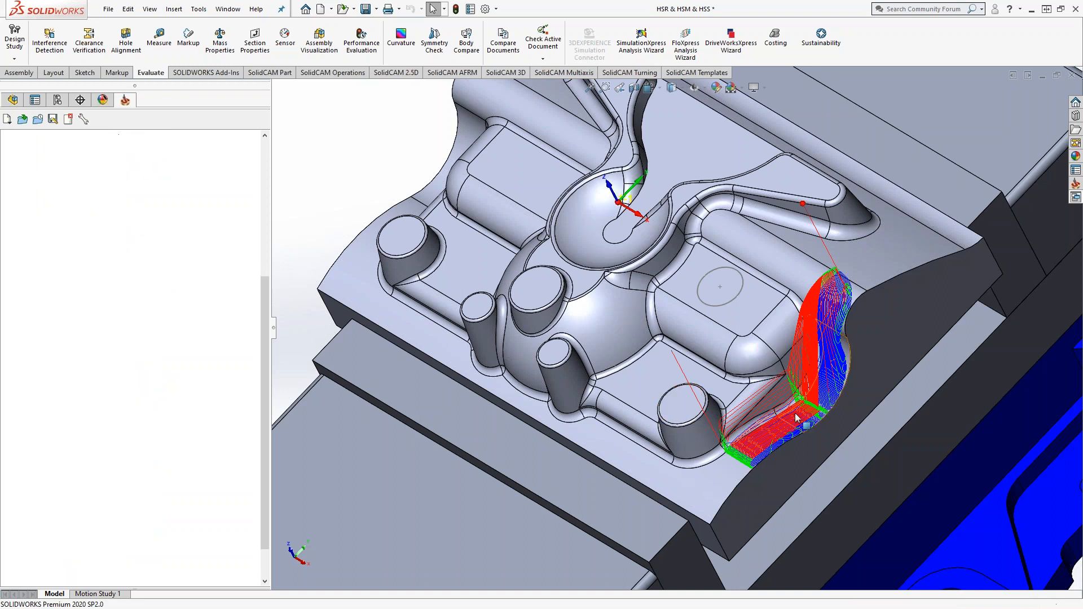
pyautogui.scroll(-5, 796, 417)
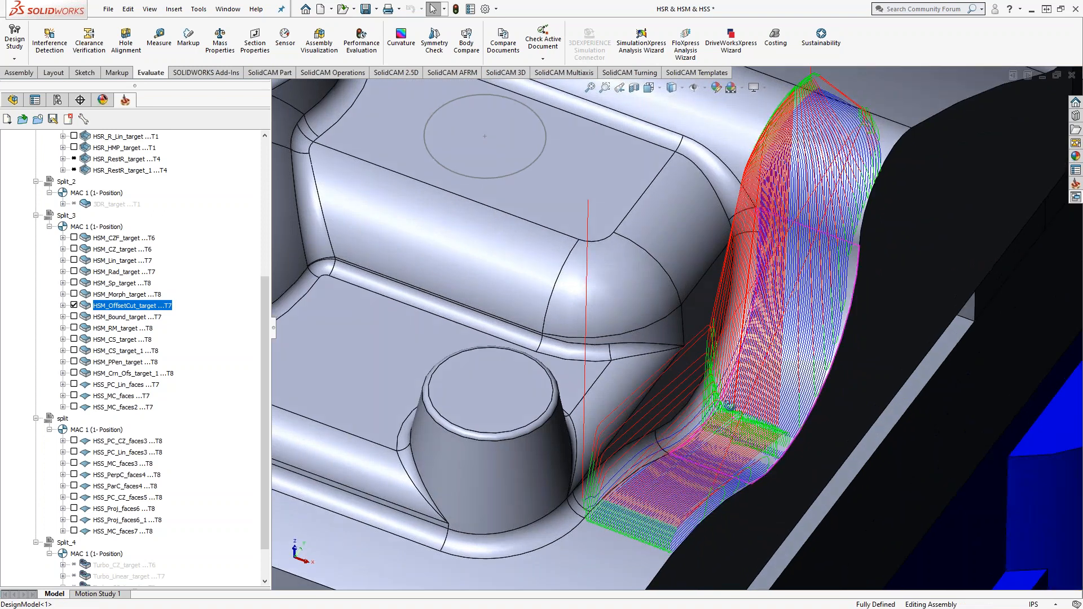
pyautogui.scroll(-5, 728, 406)
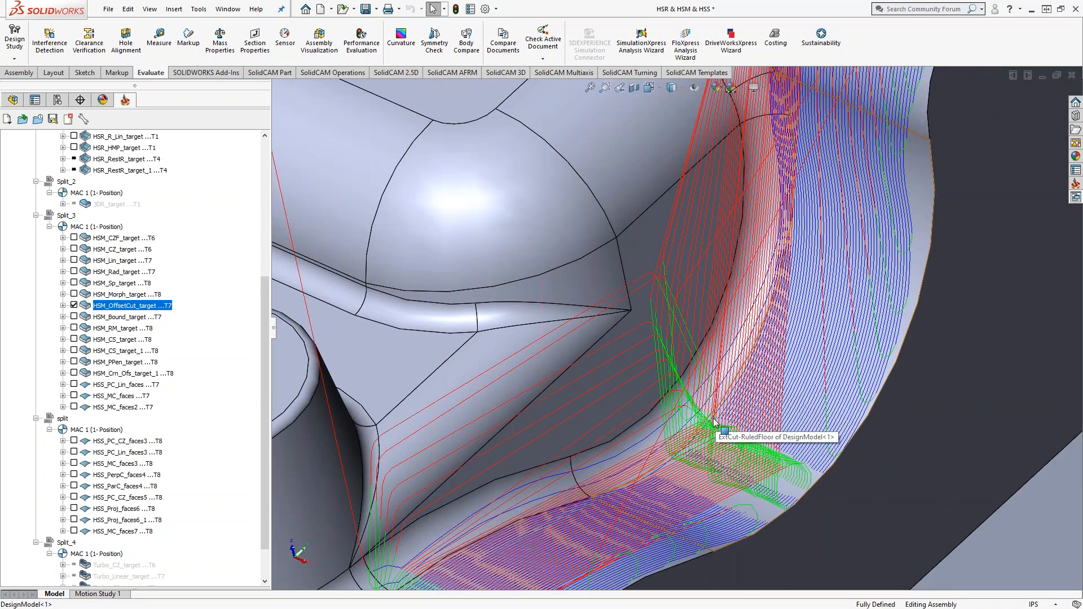
pyautogui.scroll(5, 714, 421)
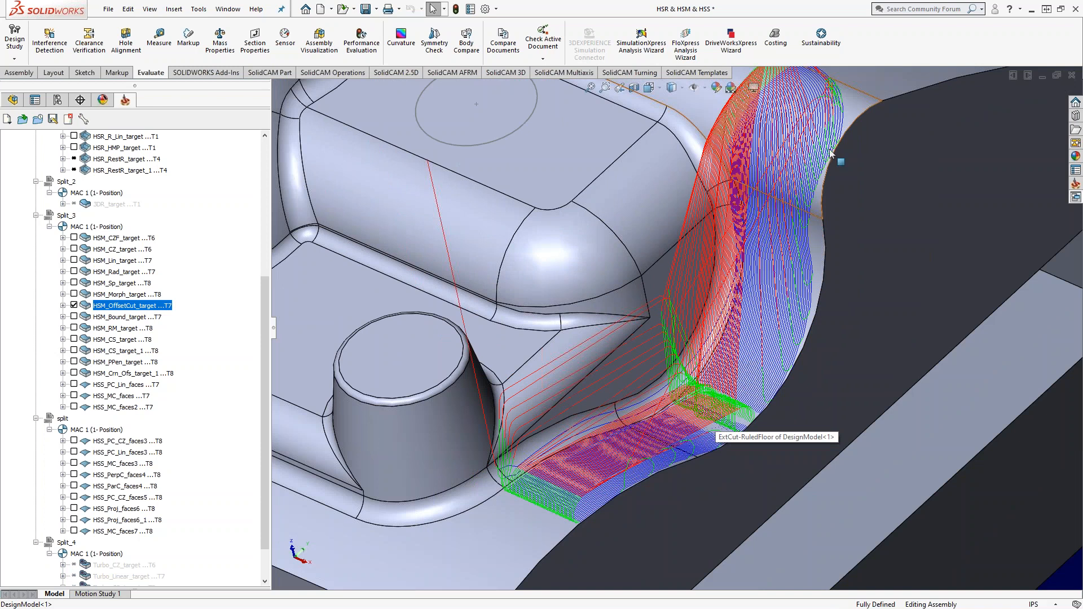
# Hide the HSM_OffsetCut_target toolpath and review the operation's target geometry and constraint boundaries
pyautogui.click(73, 305)
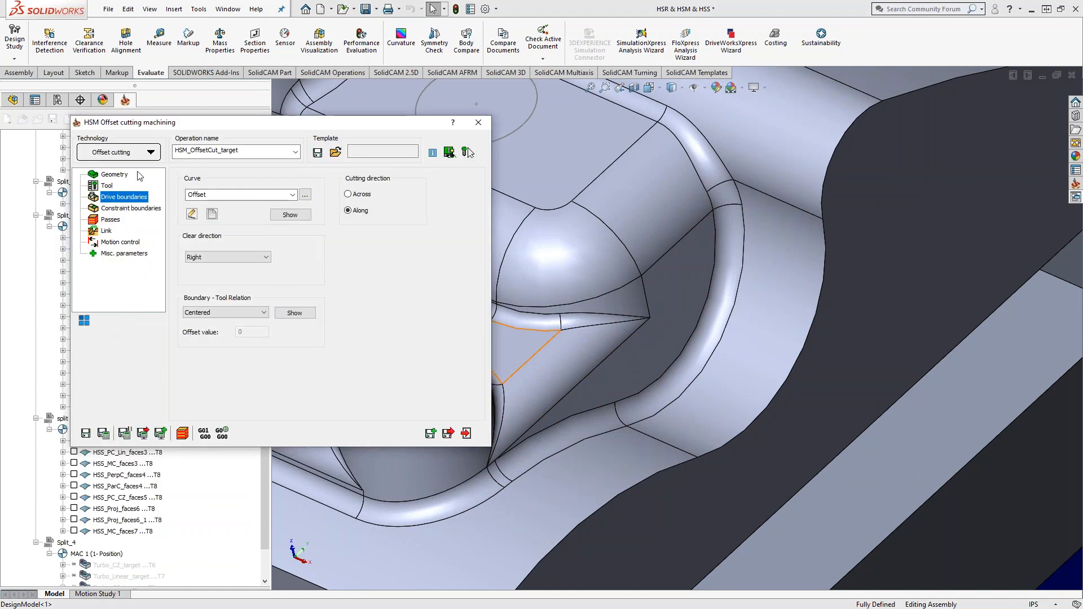
pyautogui.click(118, 175)
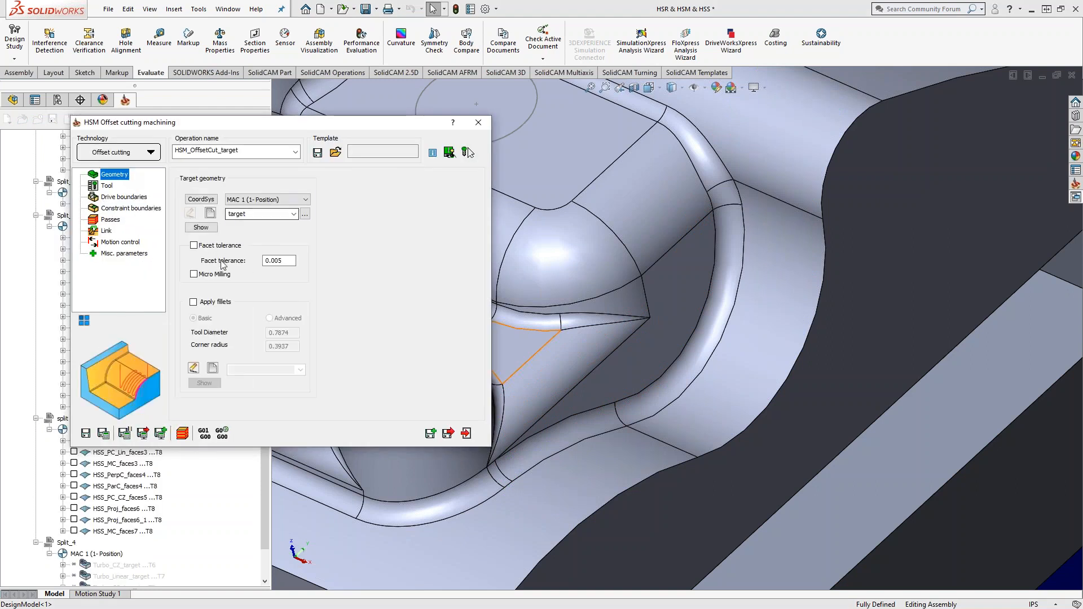
pyautogui.click(118, 211)
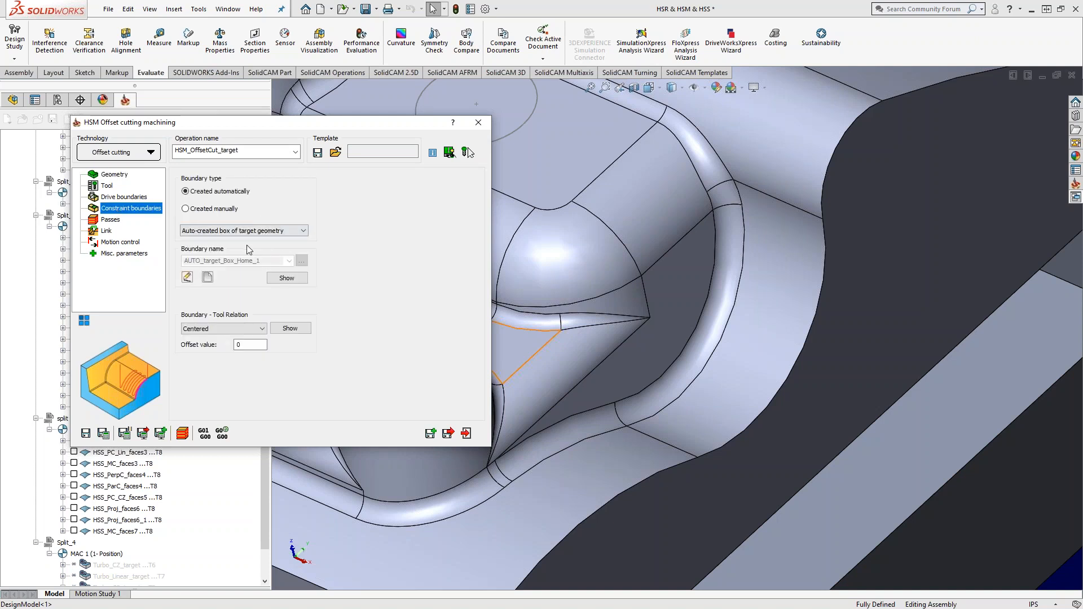
# Review the offset cutting drive boundaries and show the Offset drive curve on the model
pyautogui.click(113, 197)
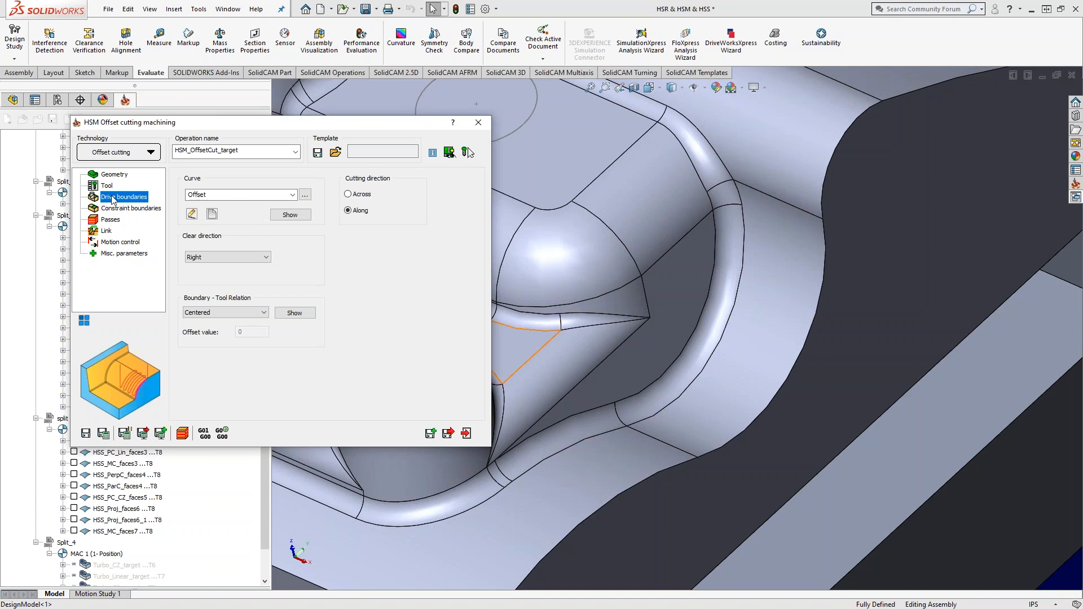
pyautogui.click(290, 215)
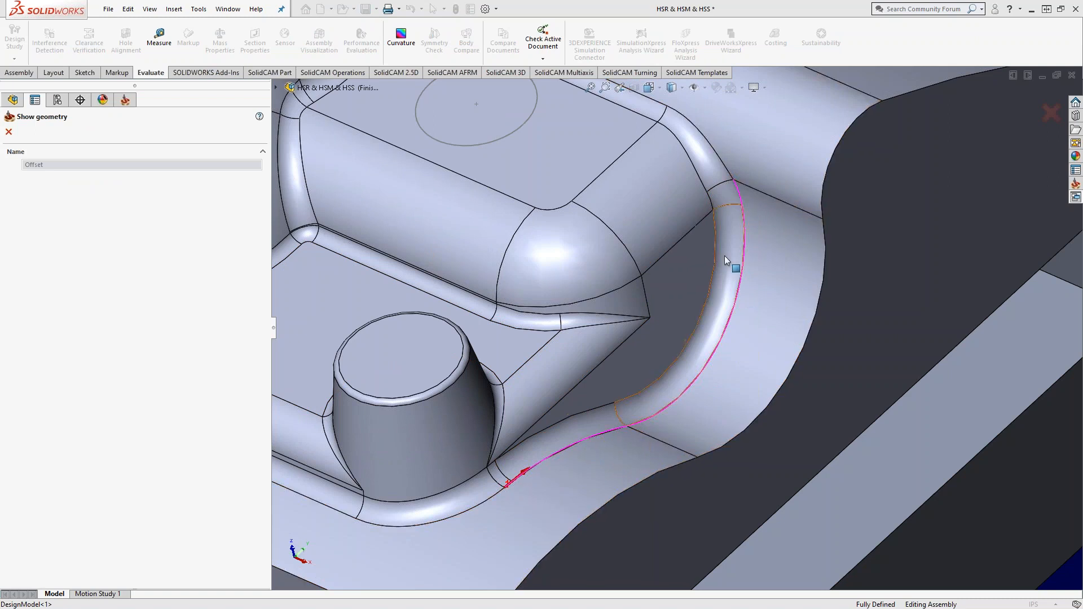
pyautogui.click(9, 132)
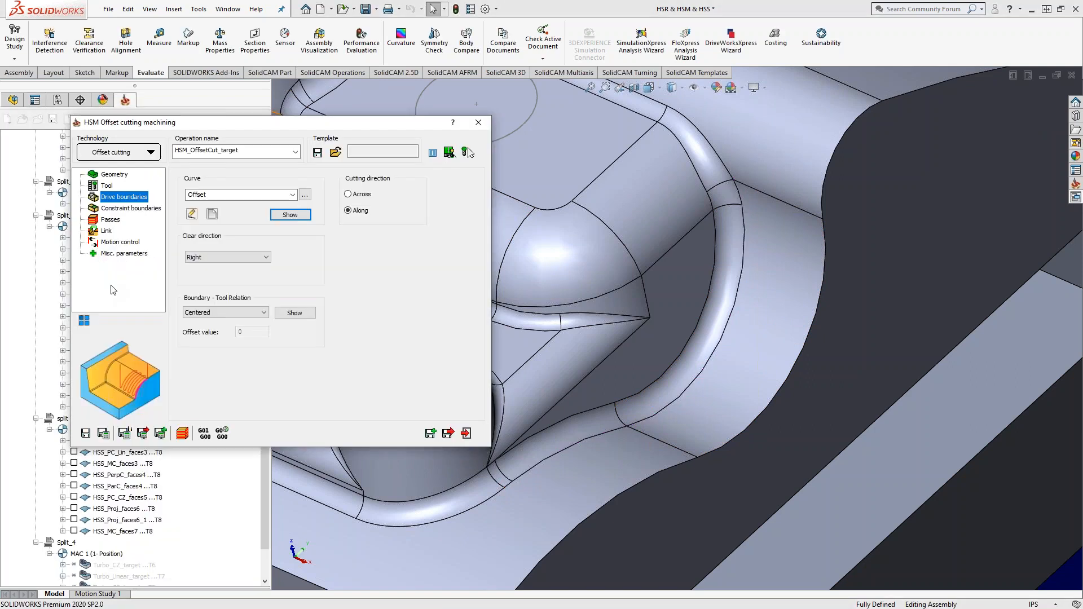
# Review the offset cutting passes settings, checking the right clear offset and the step over
pyautogui.click(113, 220)
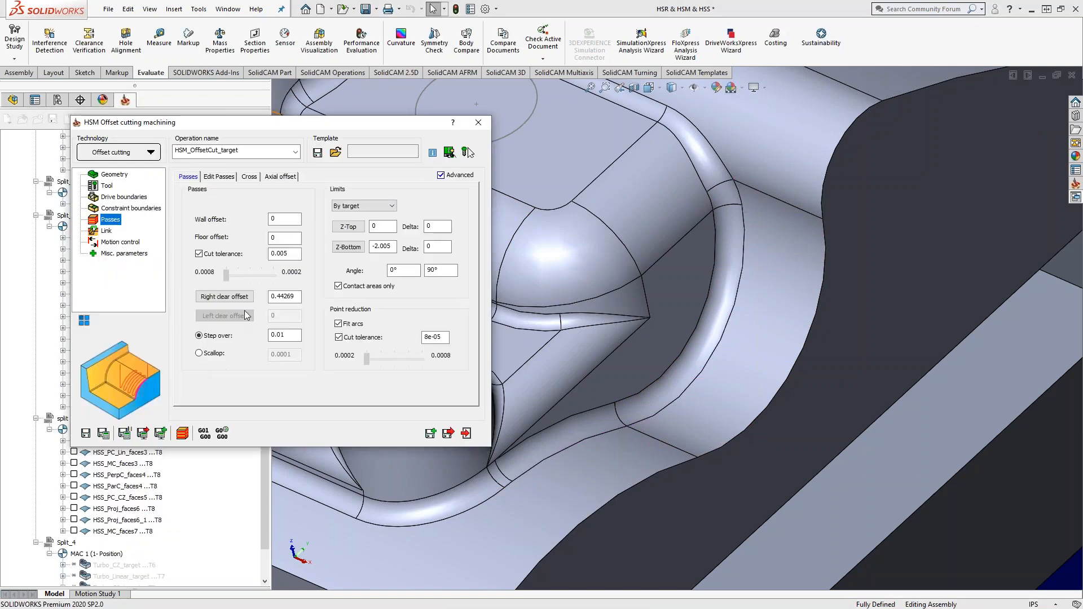
pyautogui.doubleClick(299, 296)
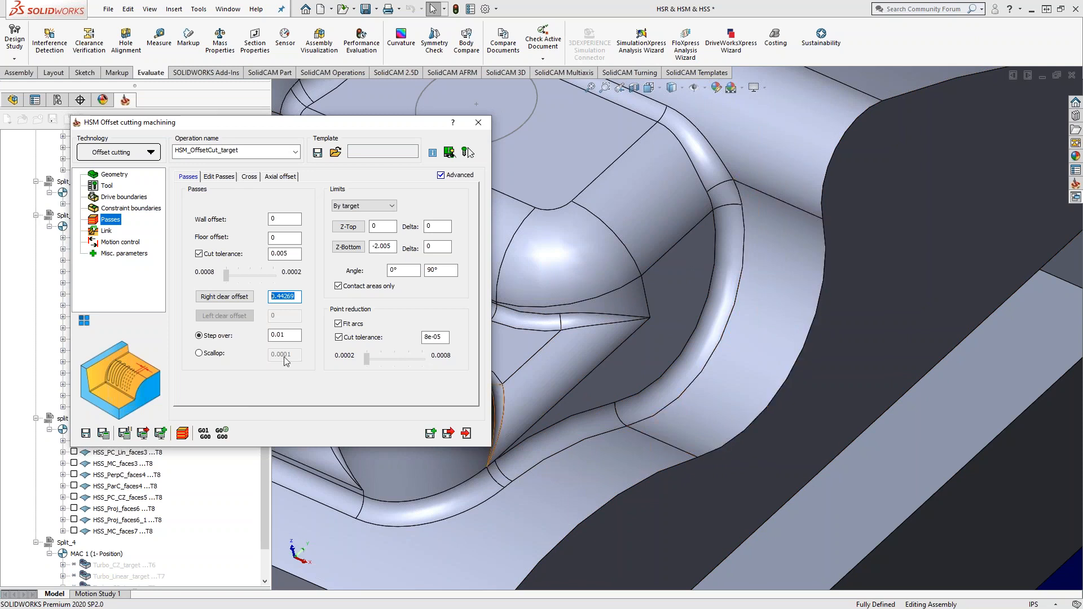
pyautogui.click(287, 336)
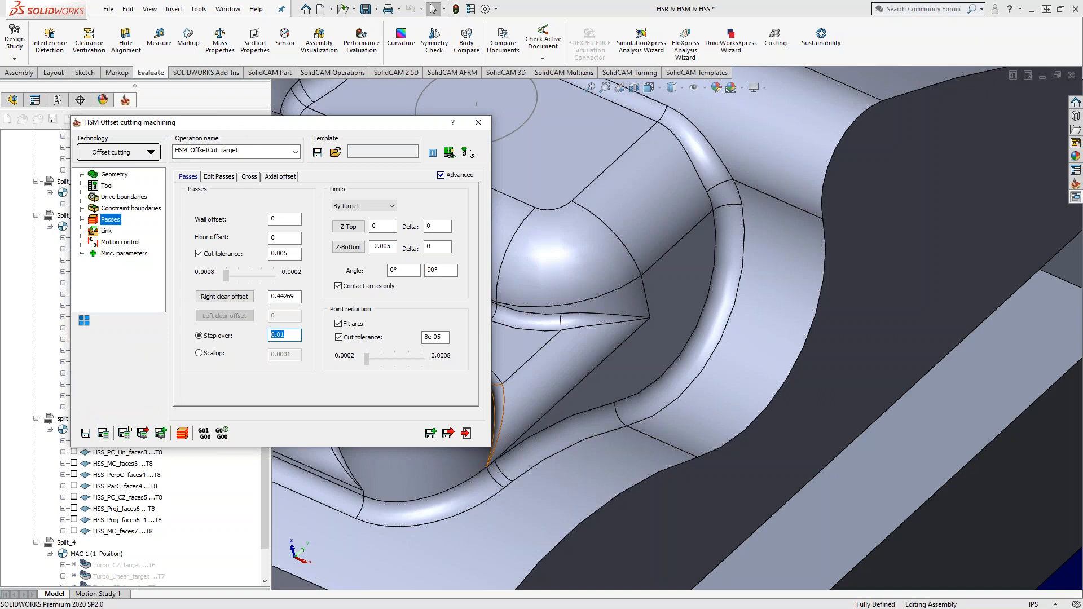
# Redisplay the HSM_OffsetCut_target toolpath, examine its pass spacing on the outer wall, and exit the operation with the toolpath hidden
pyautogui.doubleClick(244, 128)
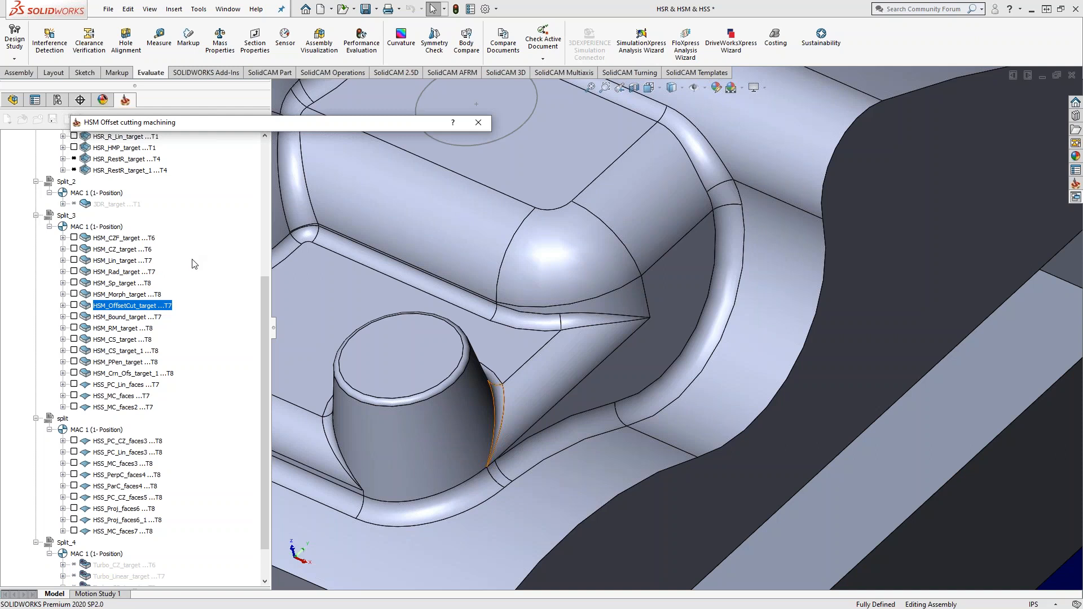
pyautogui.click(74, 306)
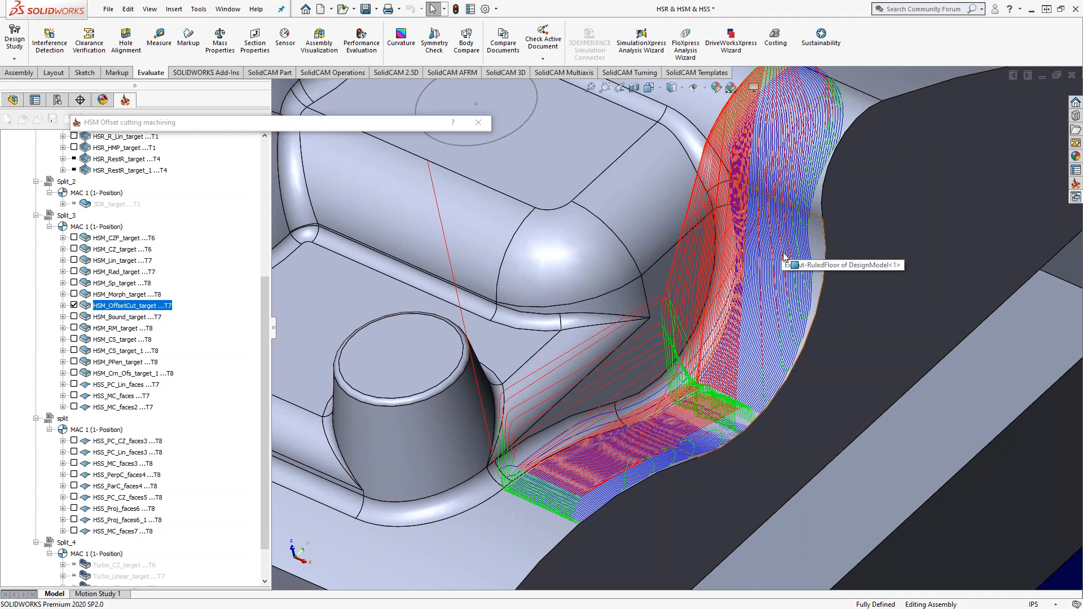
pyautogui.scroll(3, 761, 225)
pyautogui.scroll(-5, 759, 226)
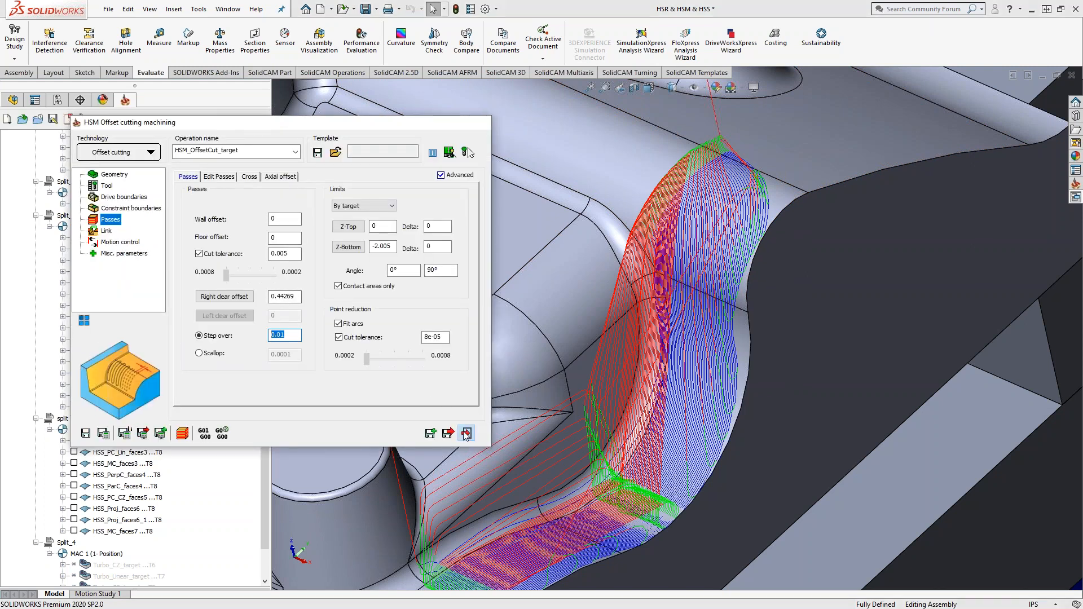
pyautogui.click(466, 433)
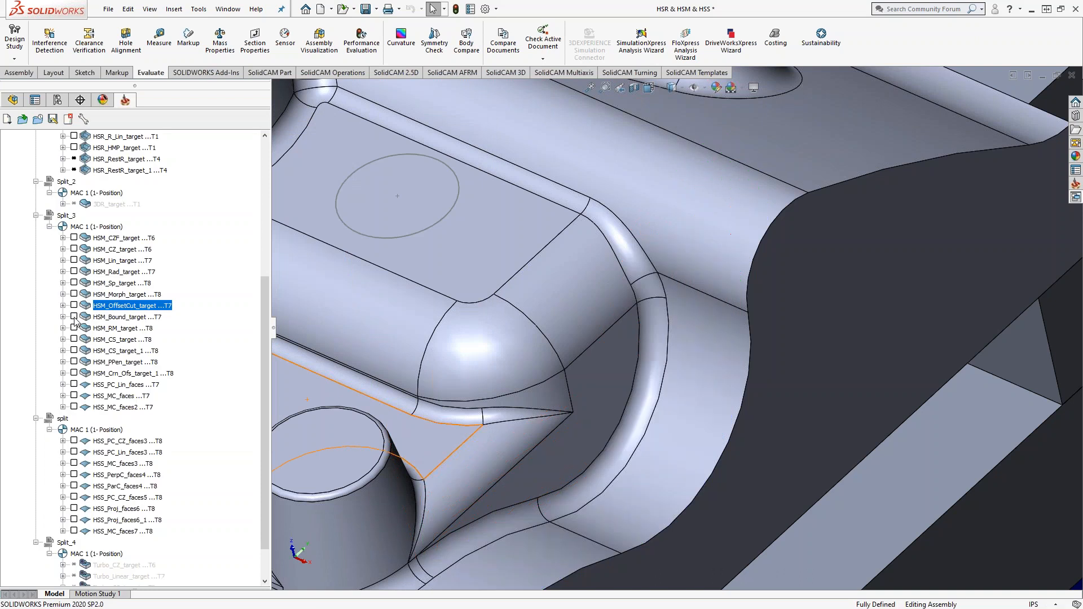
# Display the HSM_Bound_target toolpath and compare the part's outer edges with and without its boundary pass
pyautogui.click(74, 316)
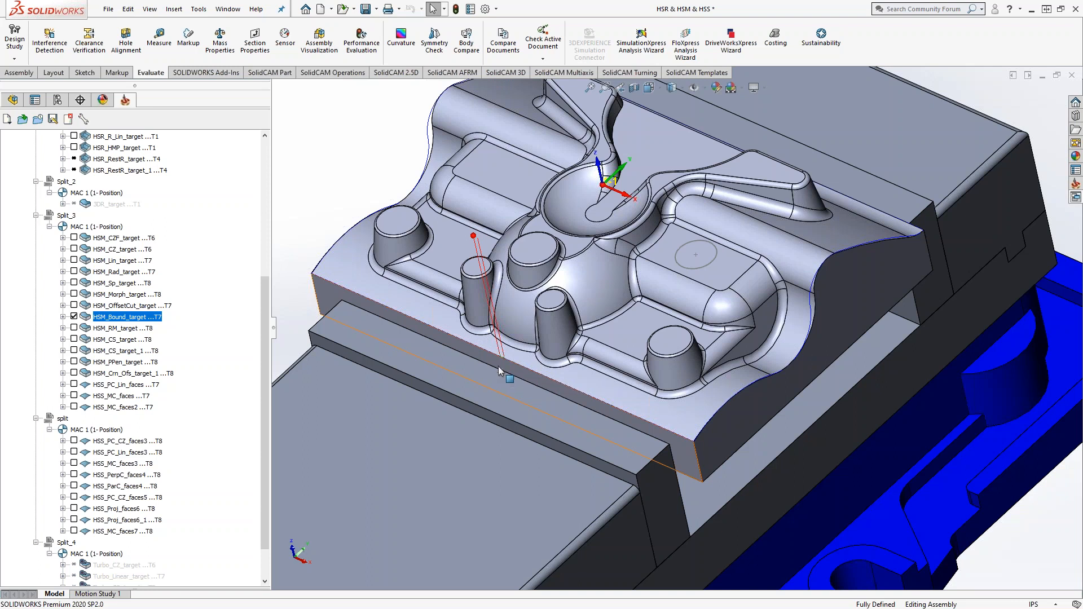
pyautogui.click(74, 317)
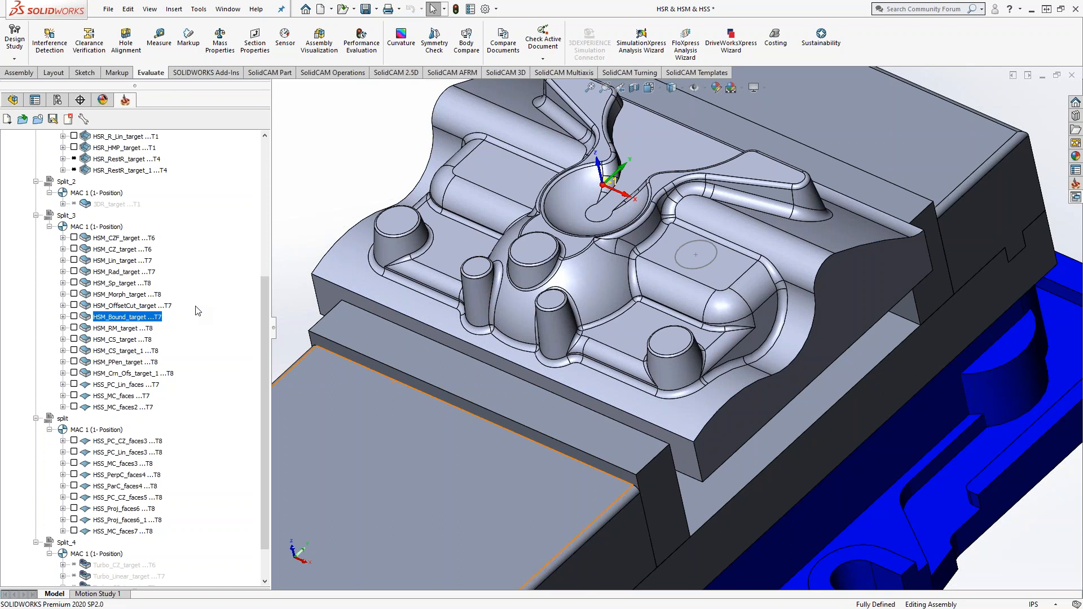
pyautogui.click(74, 316)
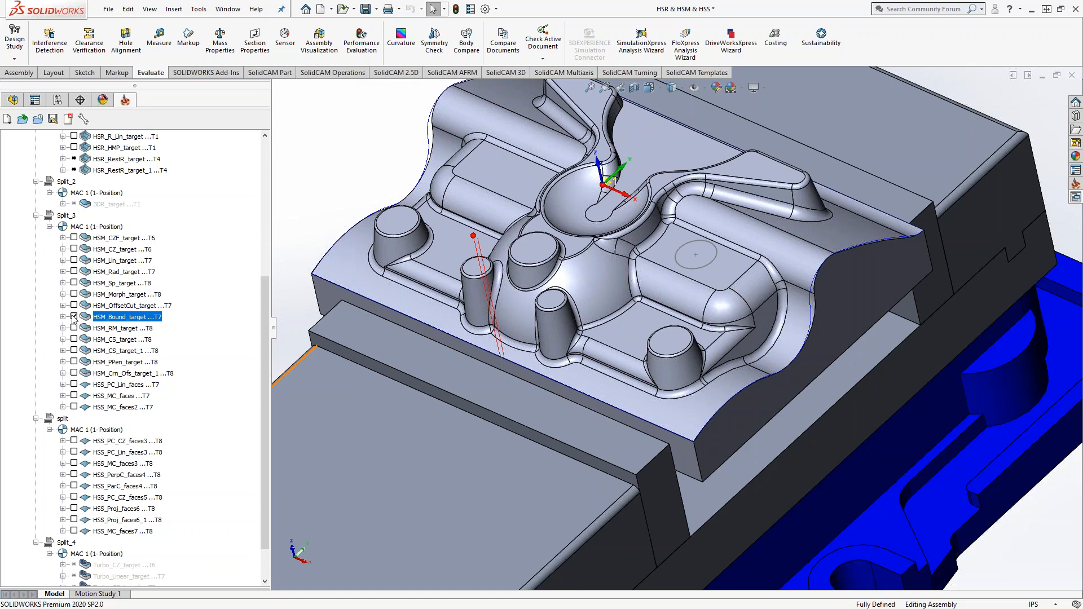
# Open HSM_Bound_target, review its boundary settings, and show the auto-created box boundary chain on the model
pyautogui.click(74, 316)
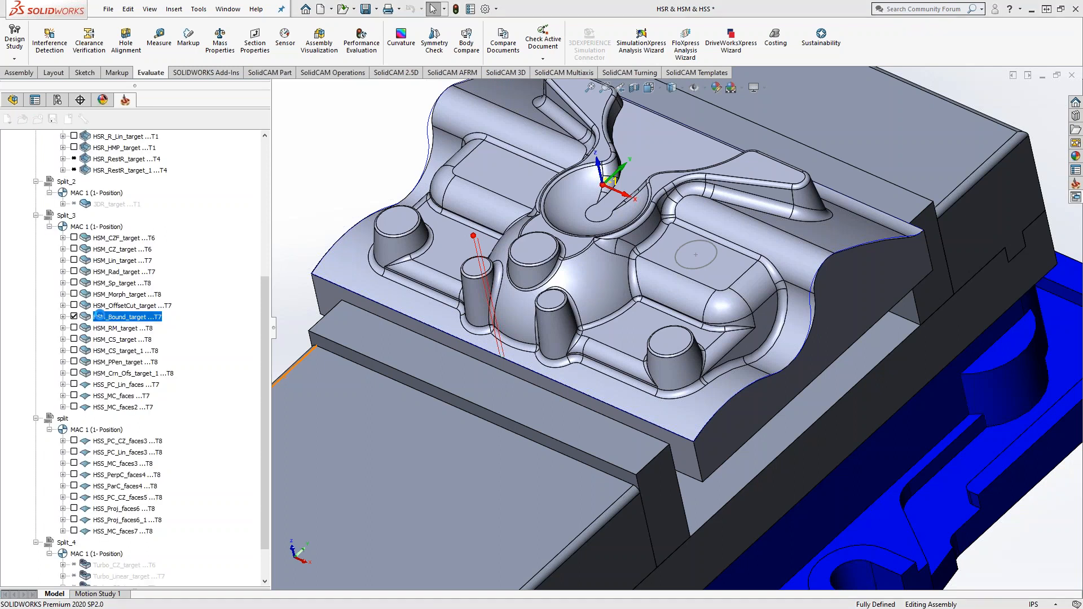
pyautogui.click(123, 207)
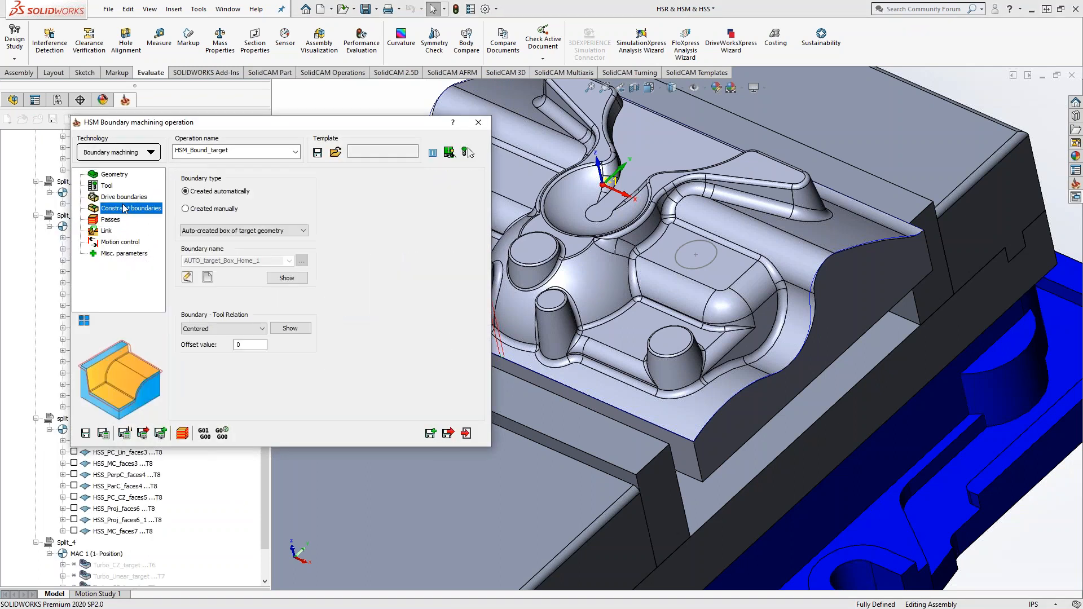
pyautogui.click(290, 278)
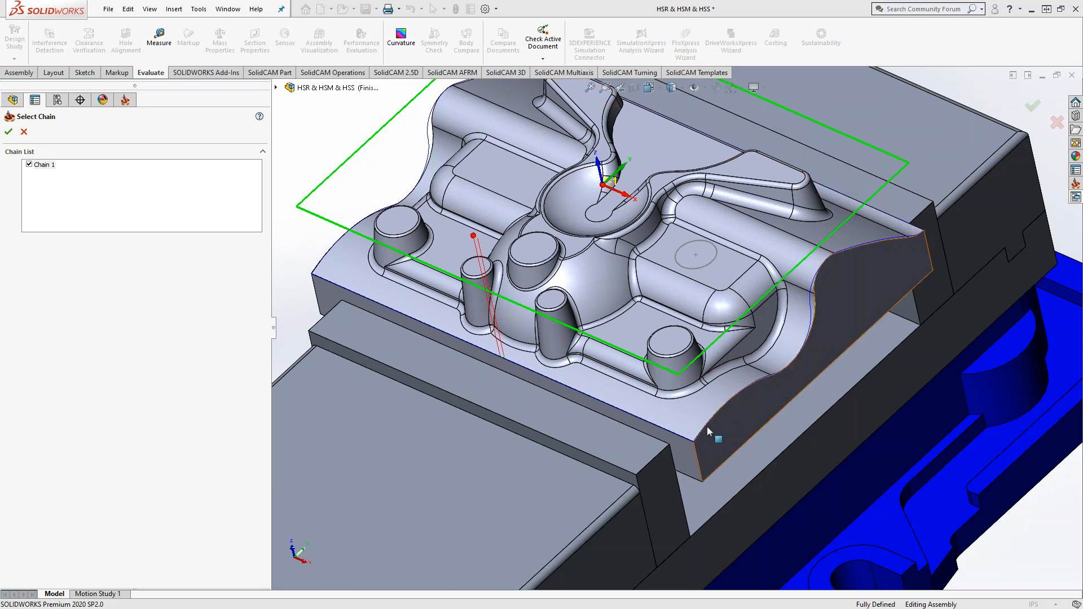
pyautogui.click(24, 131)
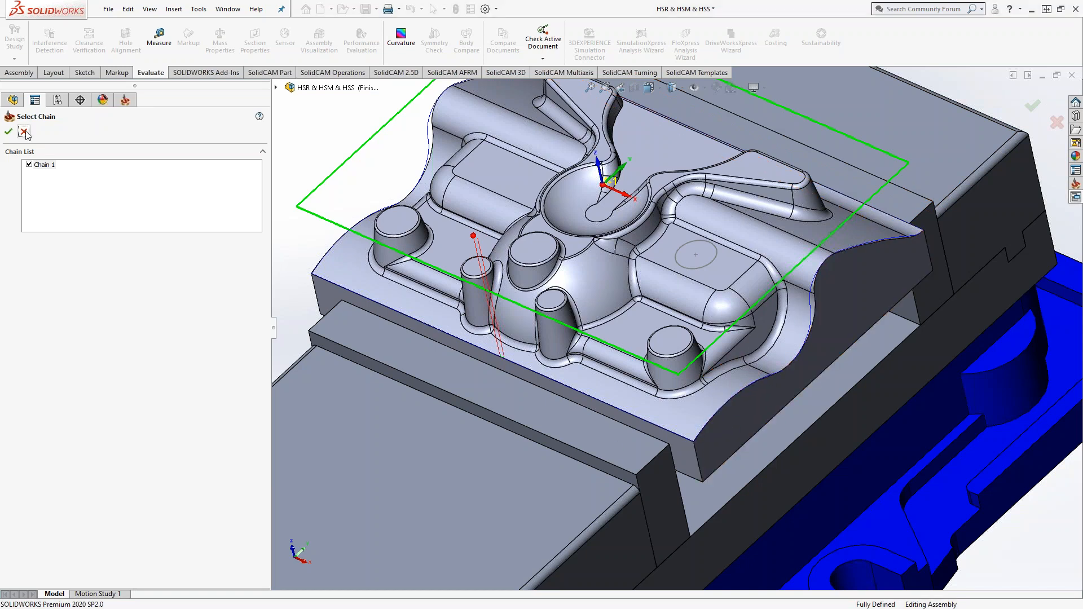
pyautogui.click(467, 150)
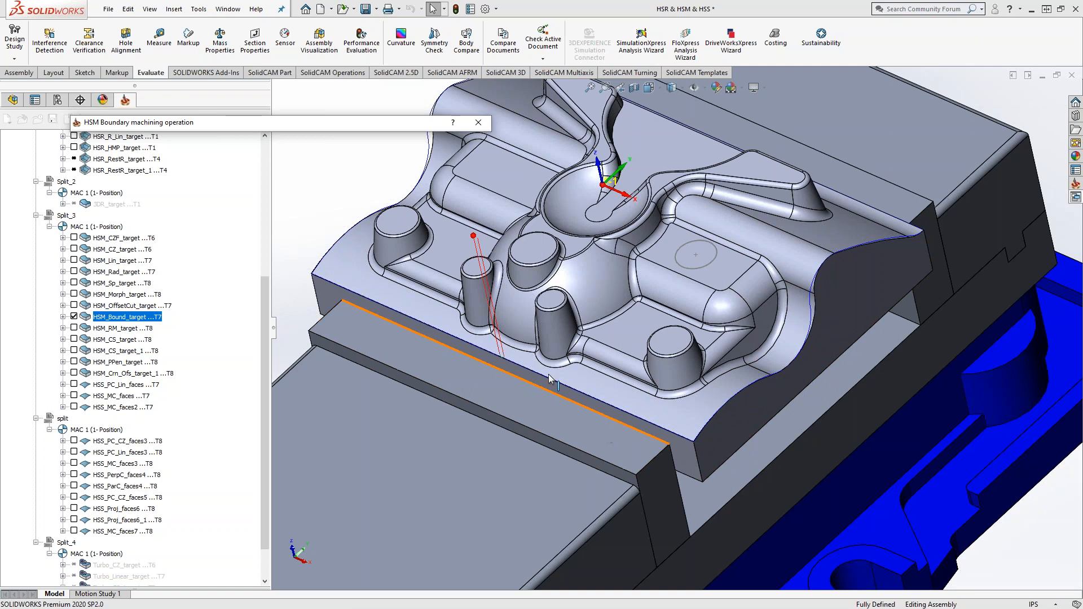
# Define a manual drive boundary contour6 from the Sketch4 circle for HSM_Bound_target, and save and calculate the operation
pyautogui.moveTo(321, 126)
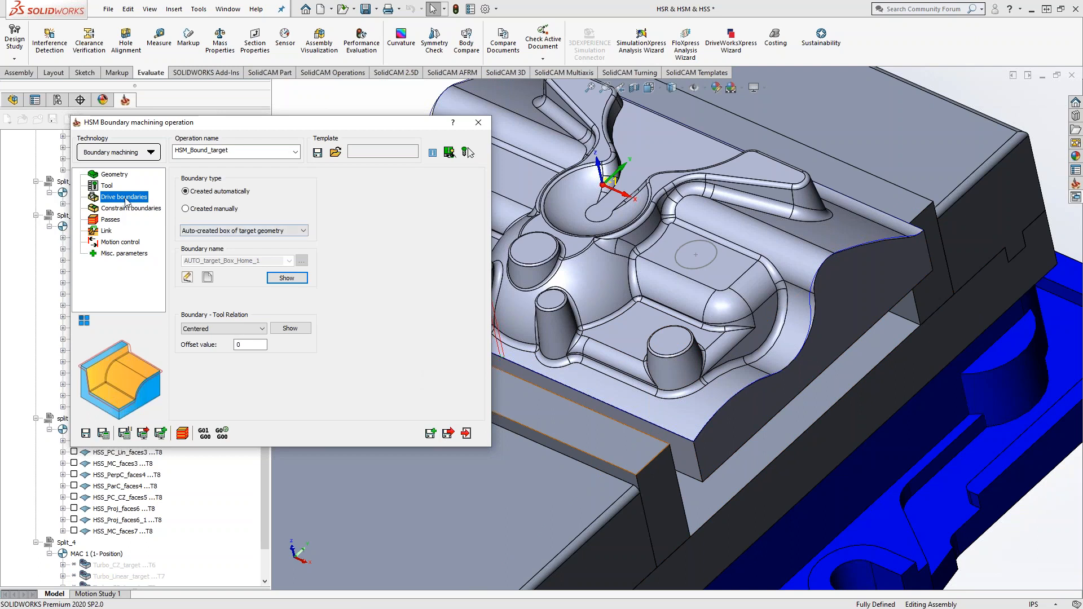
pyautogui.click(216, 209)
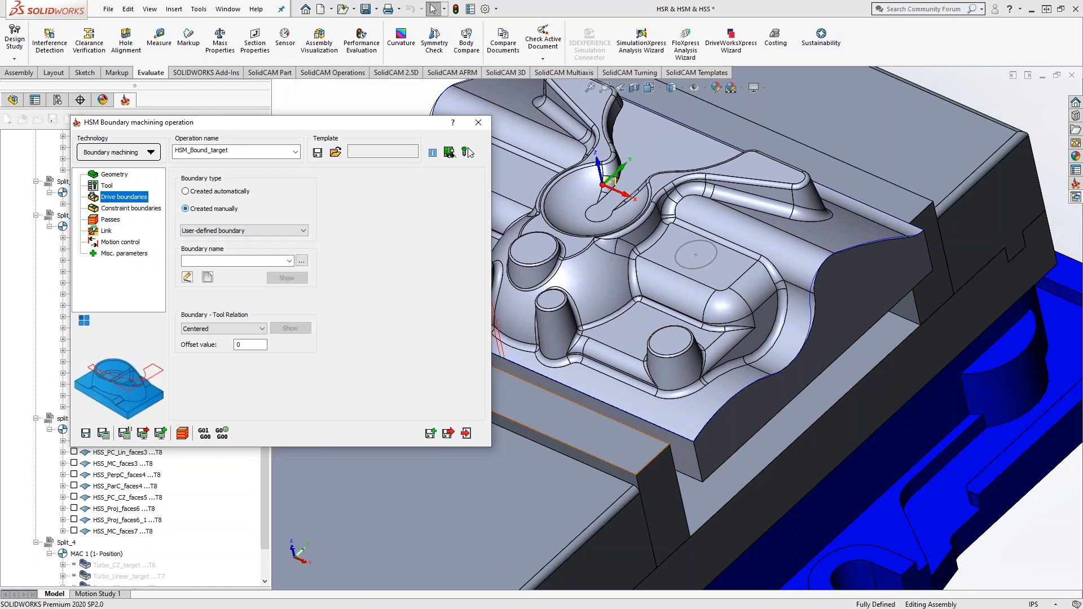
pyautogui.click(207, 277)
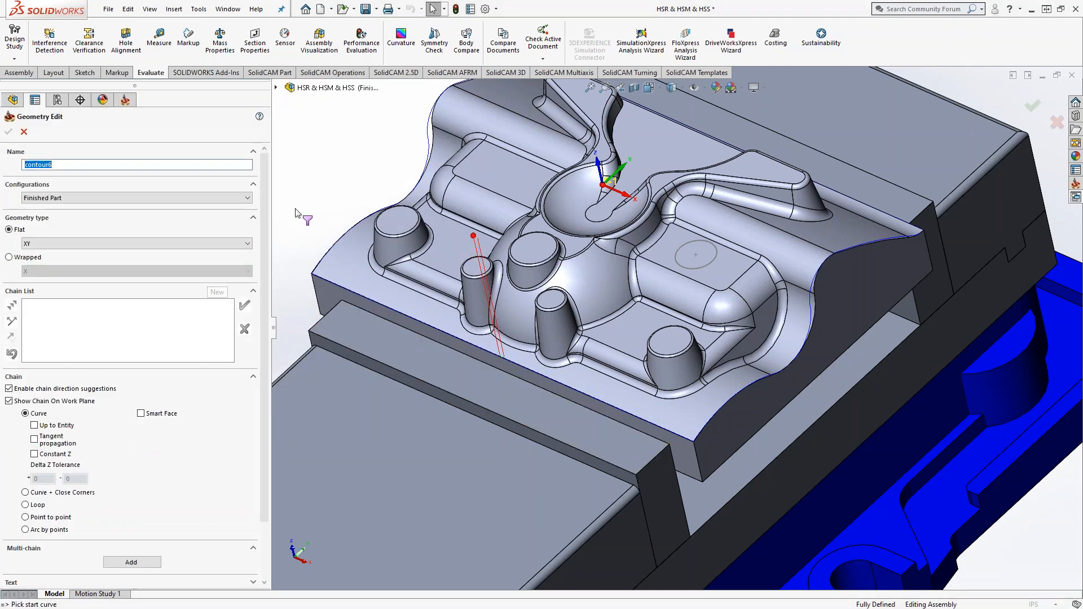
pyautogui.click(276, 87)
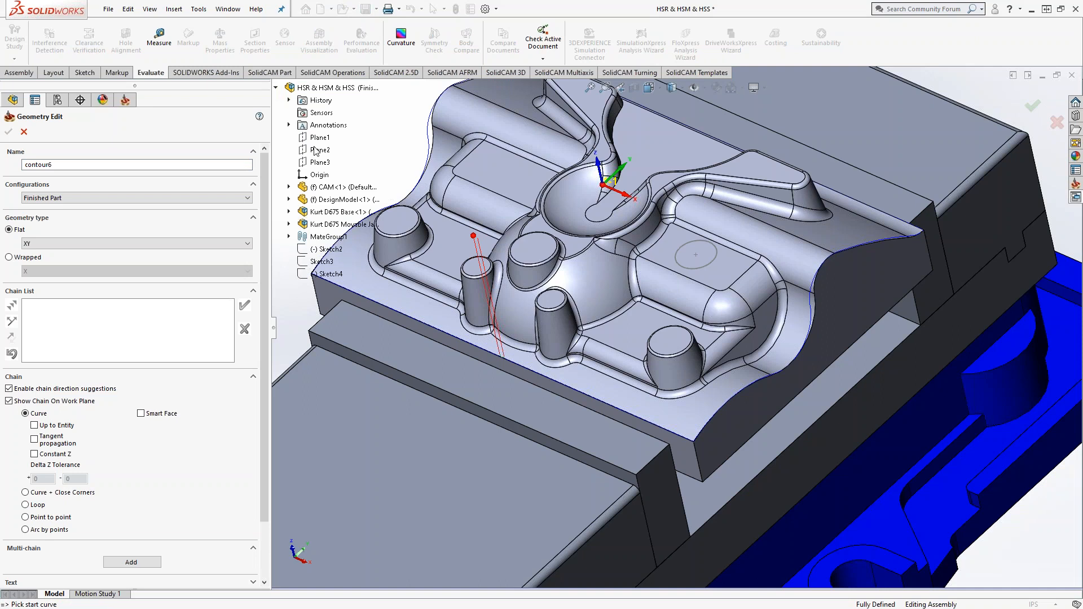
pyautogui.click(329, 275)
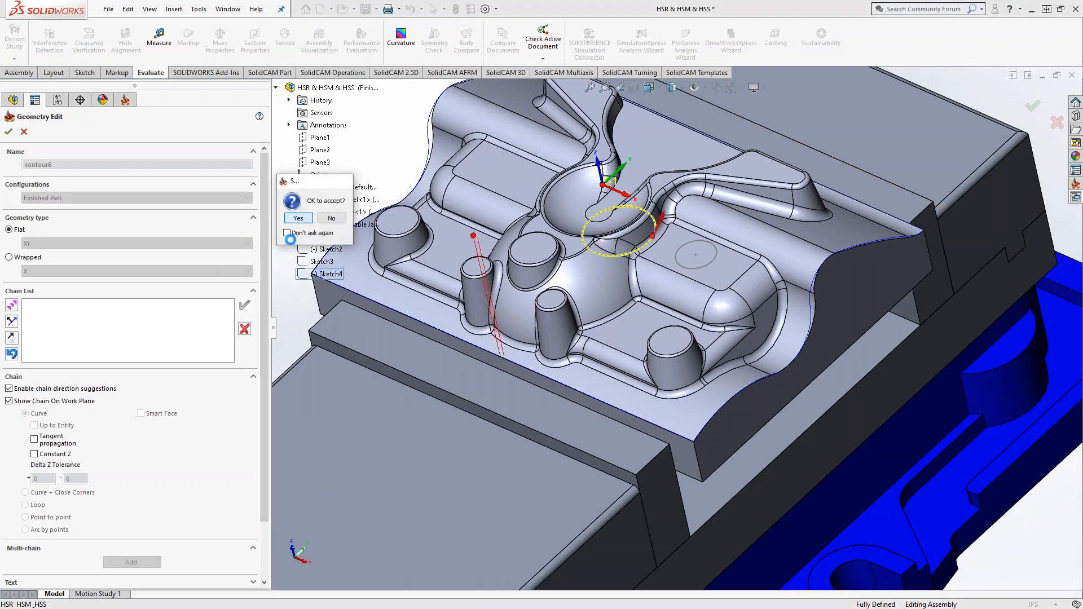
pyautogui.click(298, 218)
pyautogui.click(8, 131)
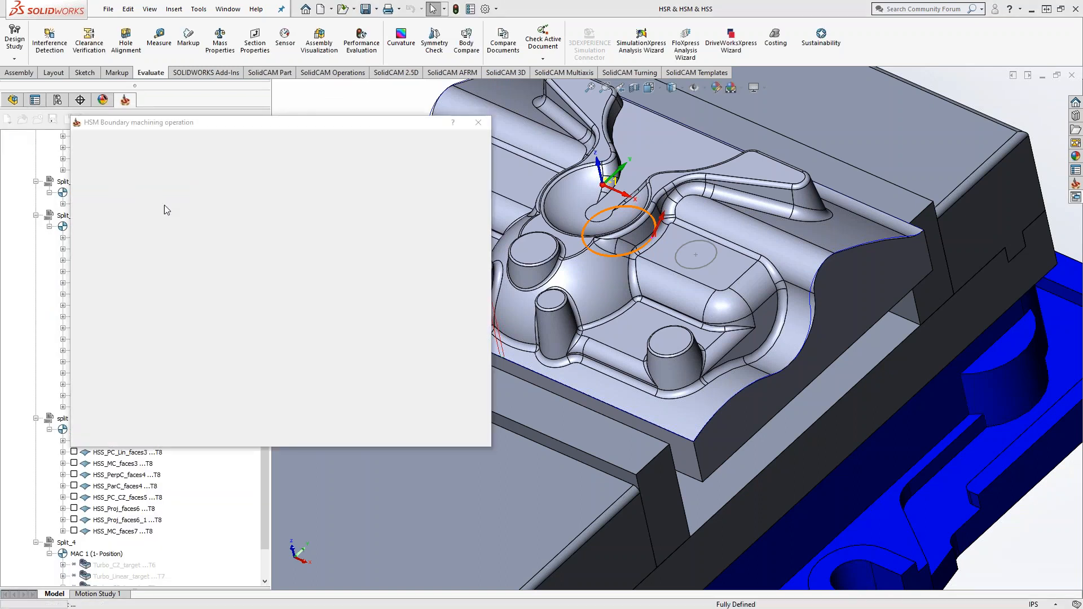
pyautogui.click(104, 433)
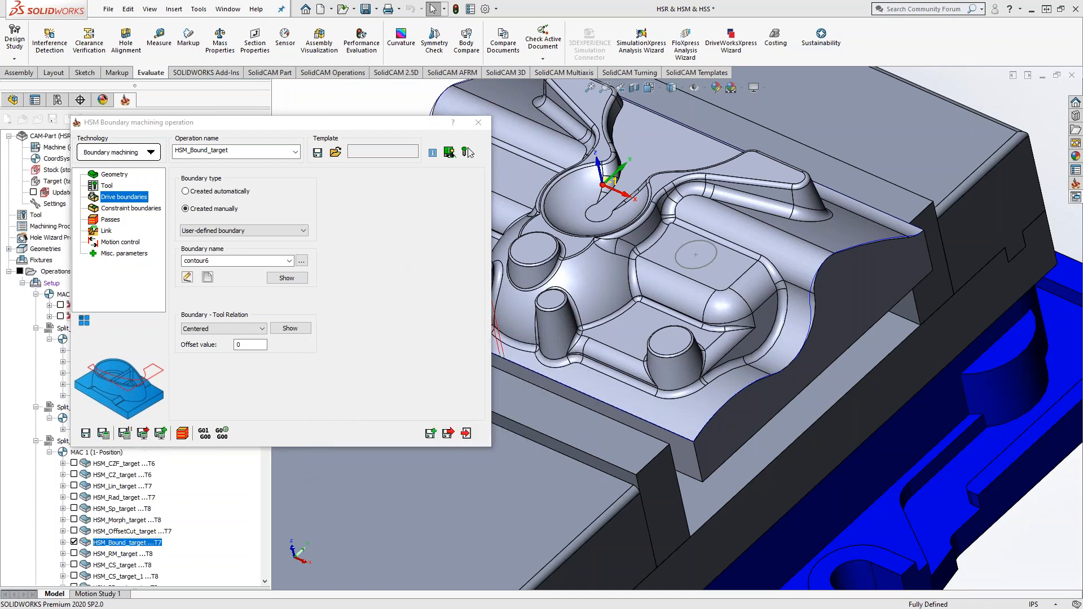
# Examine the circular boundary pass on the model from above and at an angle, exit the operation, and hide its toolpath
pyautogui.rightClick(680, 341)
pyautogui.click(759, 232)
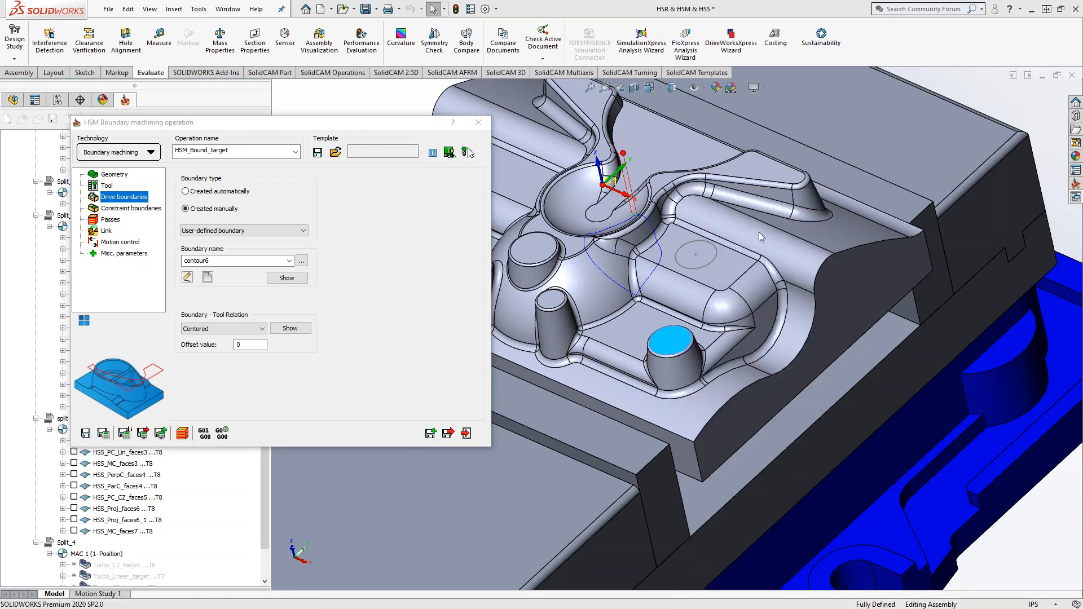
pyautogui.scroll(-10, 677, 269)
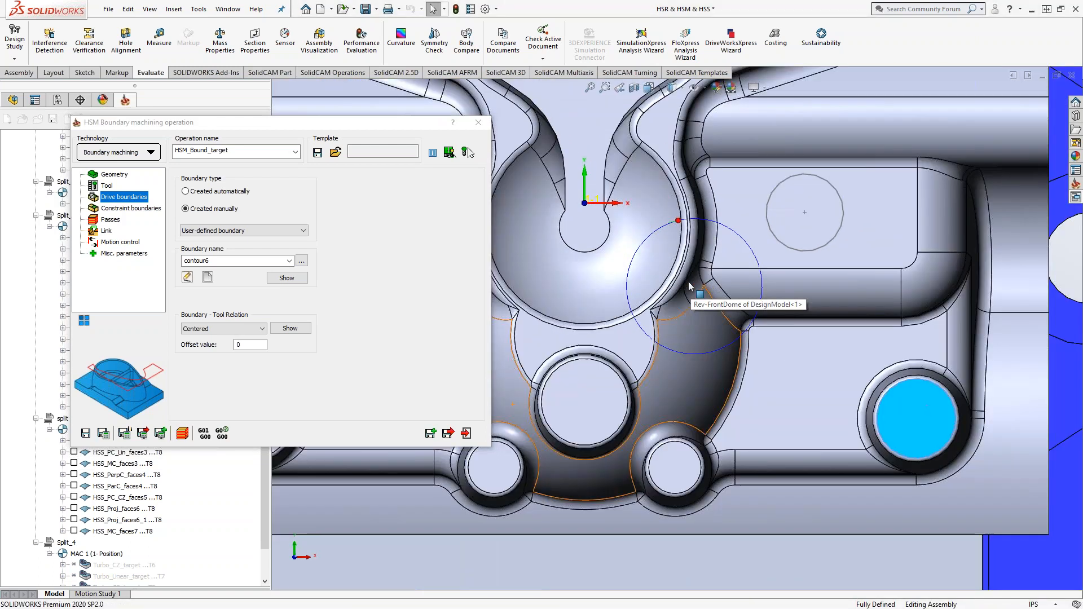
pyautogui.moveTo(688, 316); pyautogui.dragTo(727, 314, button='middle')
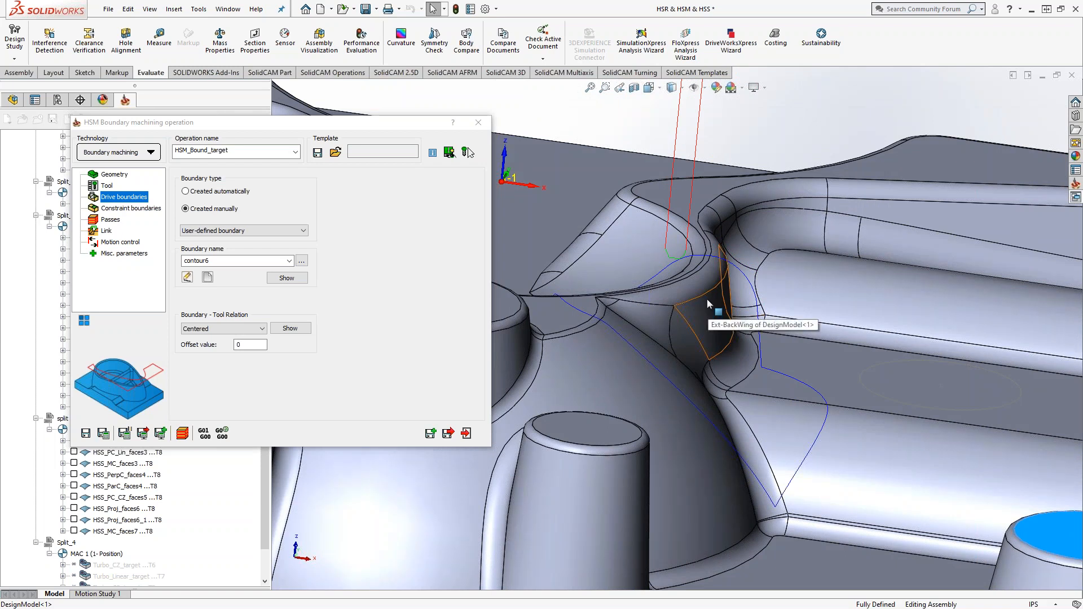
pyautogui.moveTo(758, 365); pyautogui.dragTo(685, 387, button='middle')
pyautogui.scroll(4, 676, 389)
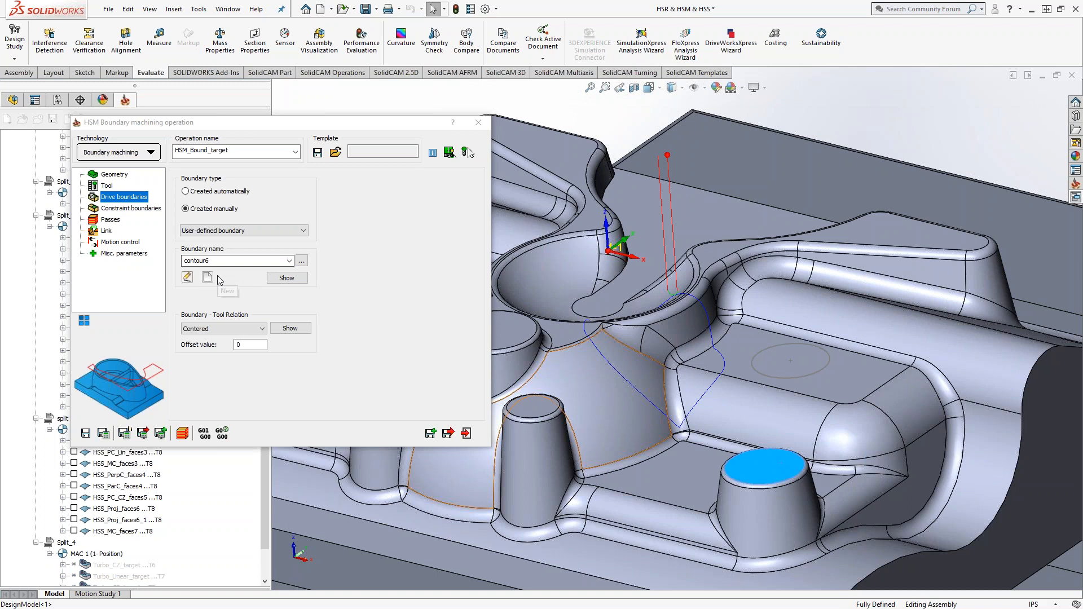
pyautogui.moveTo(657, 345)
pyautogui.mouseDown(button='middle')
pyautogui.moveTo(645, 476)
pyautogui.moveTo(643, 345)
pyautogui.mouseUp(button='middle')
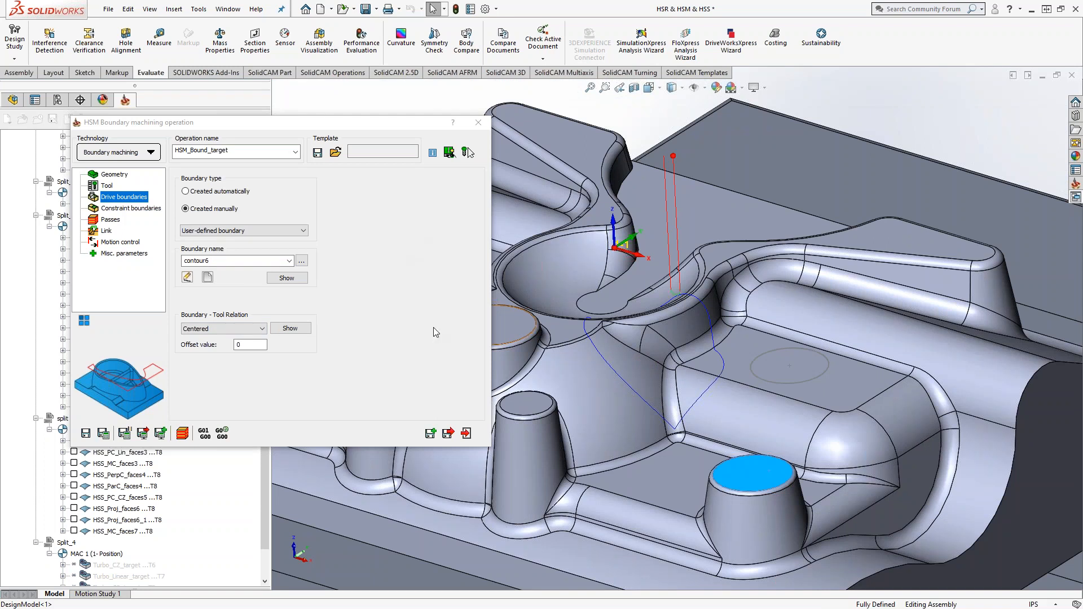
pyautogui.click(466, 433)
pyautogui.click(74, 316)
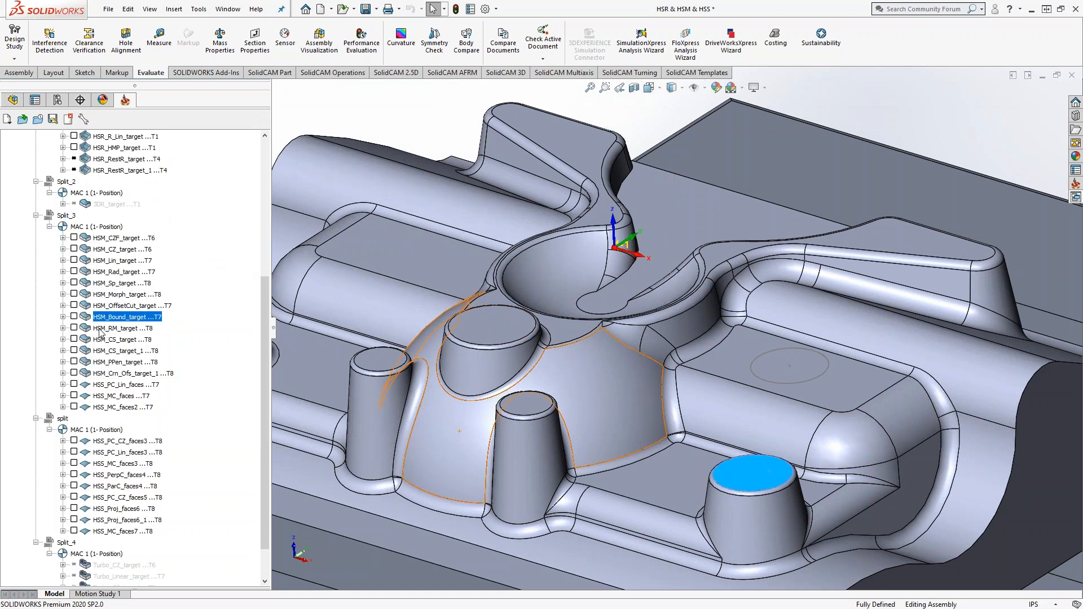
# Display the HSM_RM_target toolpath and review its reference tool diameter and ball nose mill data
pyautogui.click(74, 328)
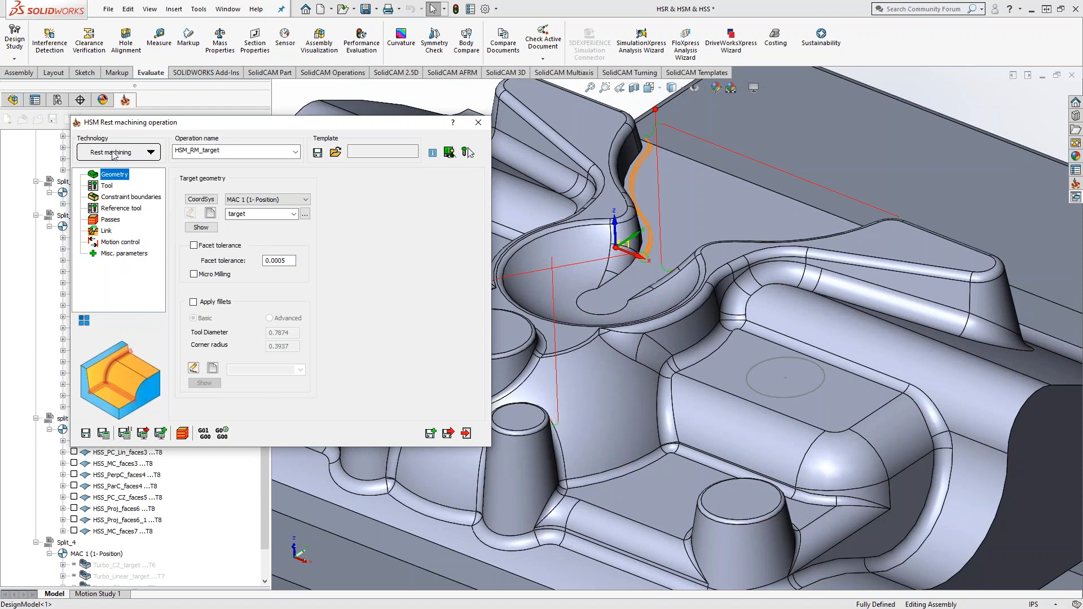
pyautogui.click(110, 210)
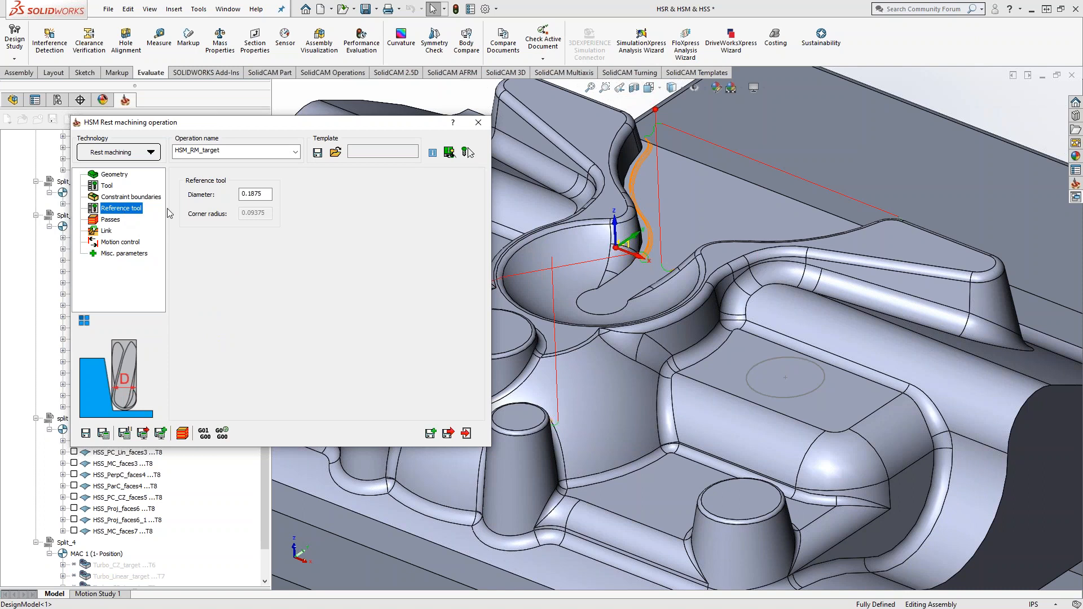
pyautogui.click(107, 186)
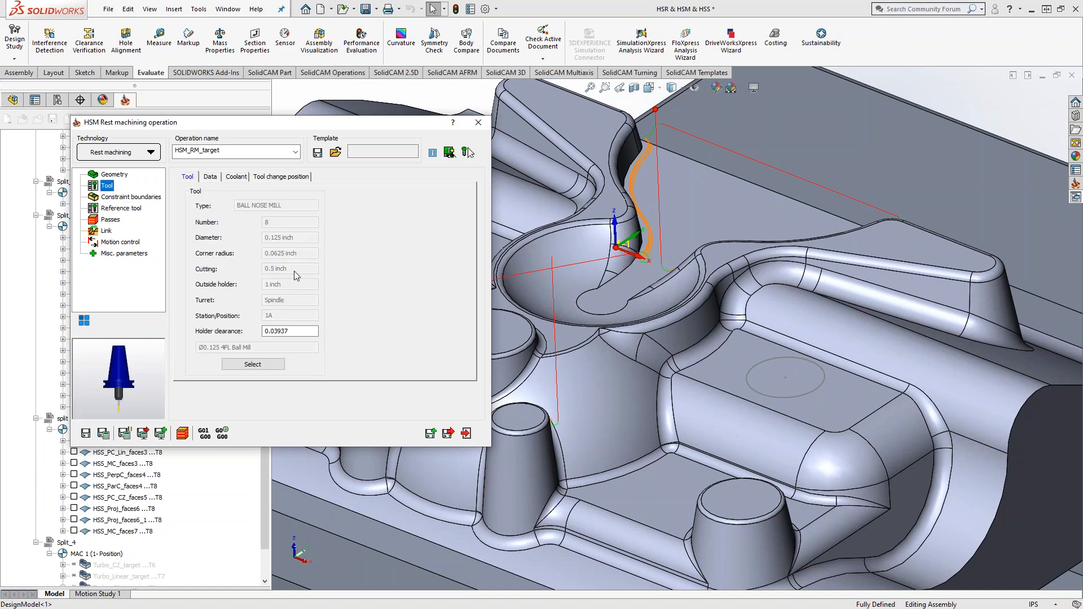
# Examine the rest machining passes along the center dish wall and between the front bosses
pyautogui.moveTo(587, 265); pyautogui.dragTo(621, 288, button='middle')
pyautogui.scroll(-2, 684, 181)
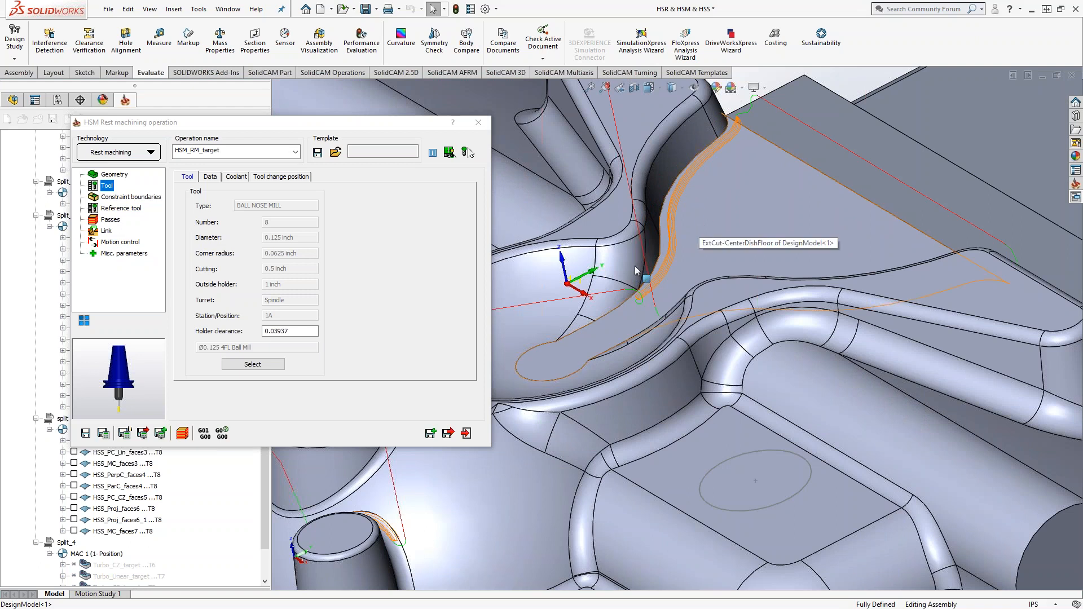
pyautogui.scroll(5, 502, 388)
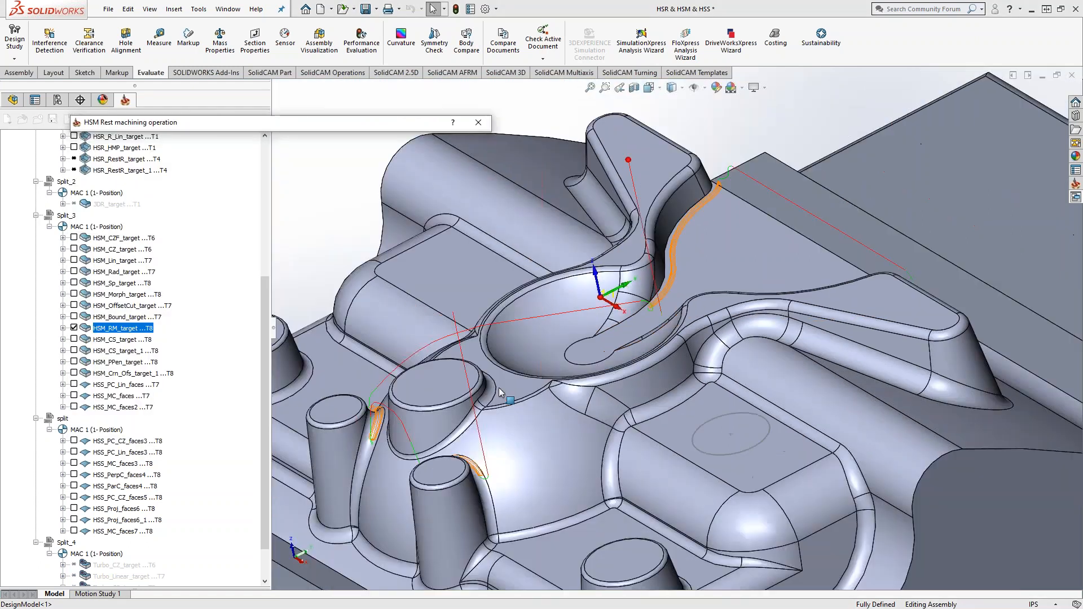
pyautogui.scroll(-5, 504, 435)
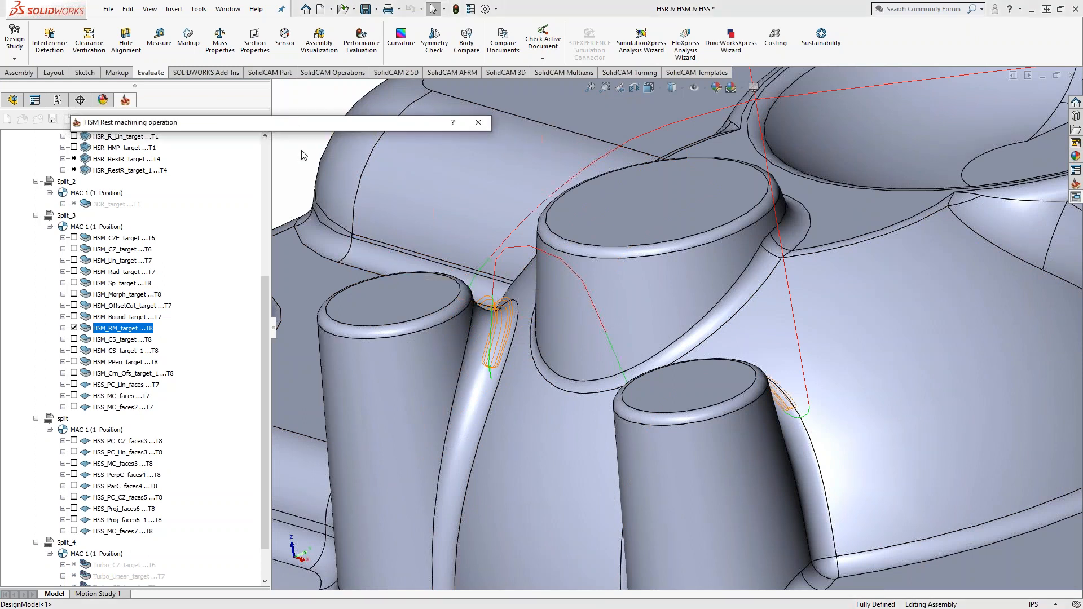
# Review the rest machining bitangency angle, step down, step over and depth of cut, exit the operation, and hide its toolpath
pyautogui.moveTo(291, 124)
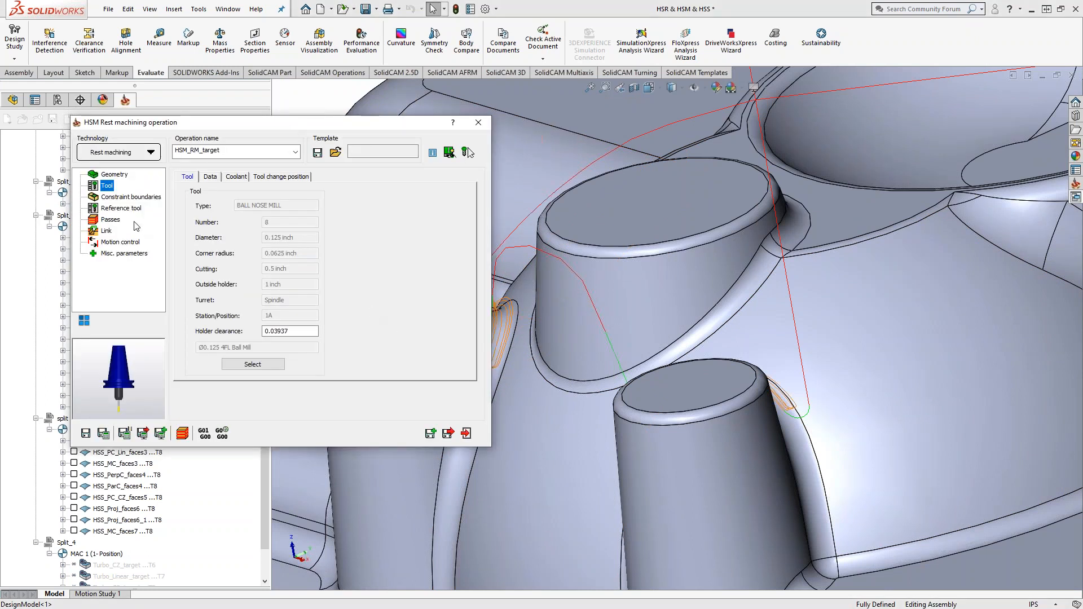
pyautogui.click(111, 220)
pyautogui.doubleClick(276, 279)
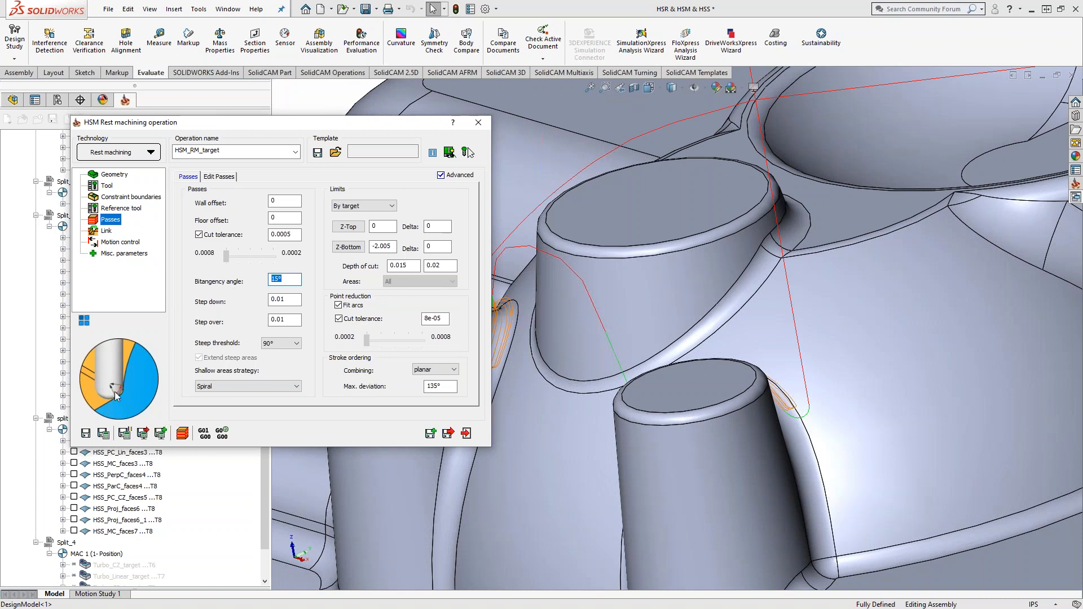
pyautogui.doubleClick(276, 299)
pyautogui.doubleClick(277, 319)
pyautogui.doubleClick(398, 266)
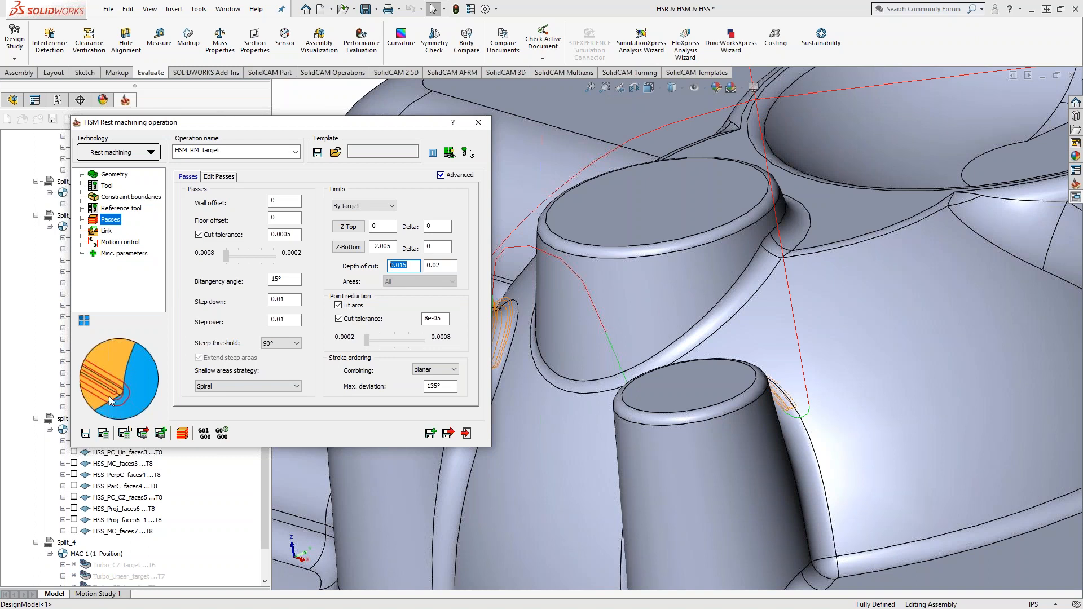
pyautogui.click(280, 318)
pyautogui.click(464, 433)
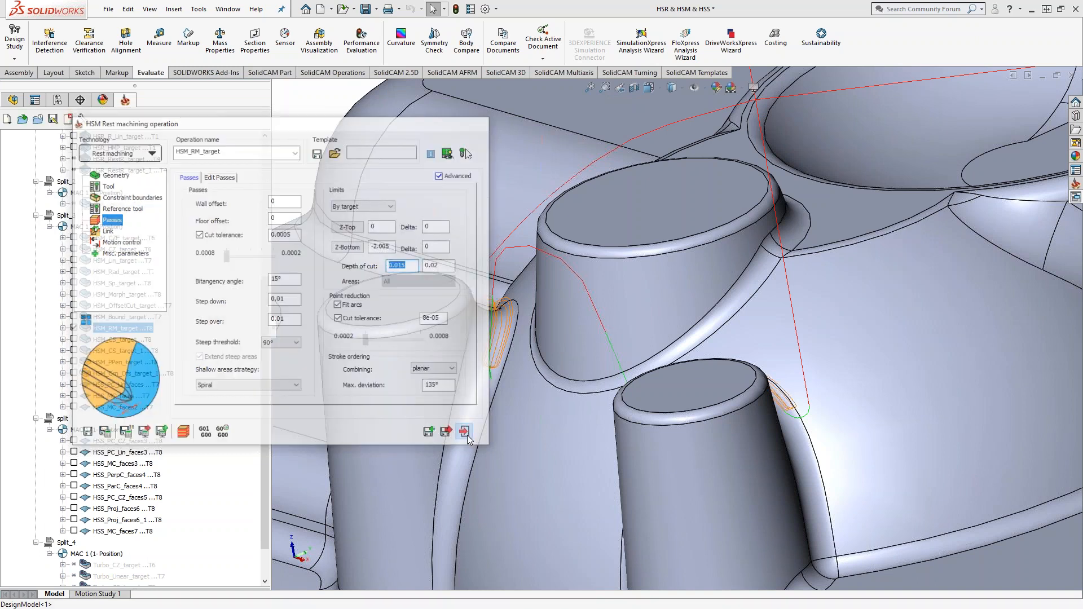
pyautogui.click(74, 328)
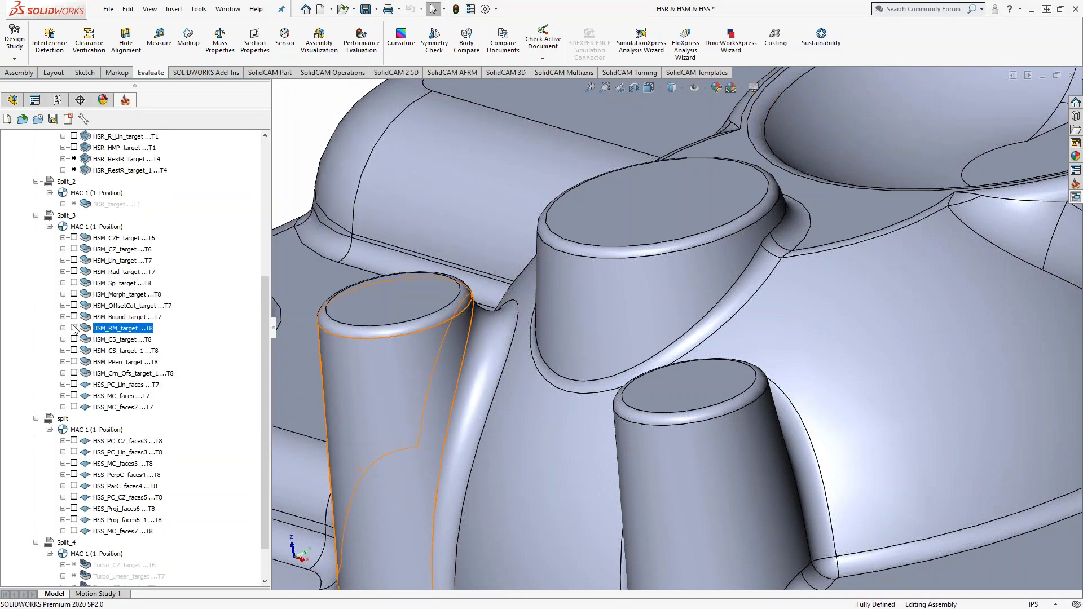
# Display the HSM_CS_target_1 toolpath and examine its pass spacing over the whole part, viewed normal to the boss face
pyautogui.click(74, 339)
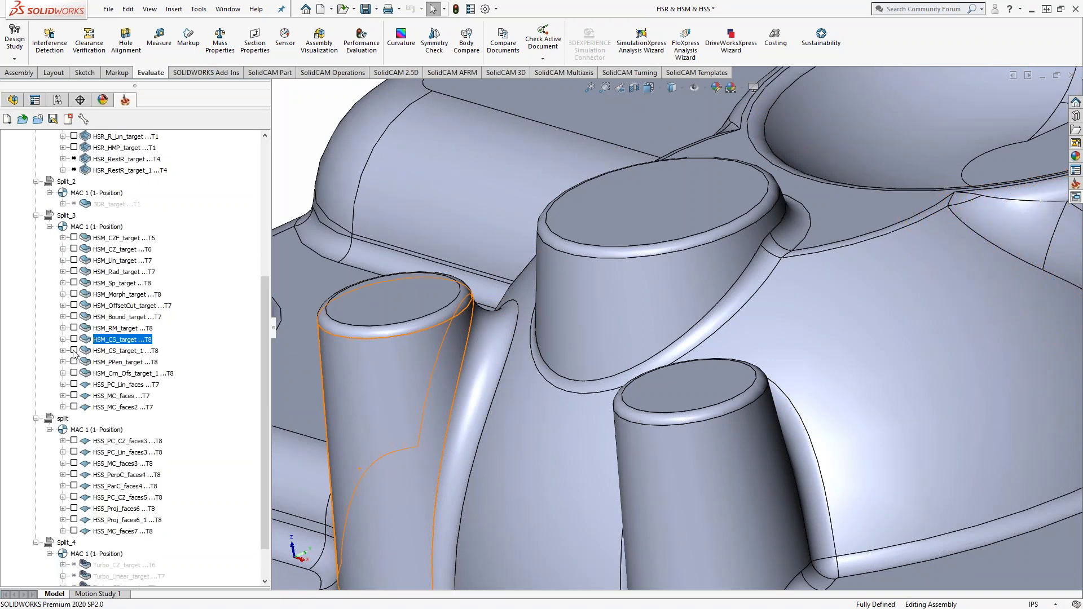
pyautogui.click(74, 351)
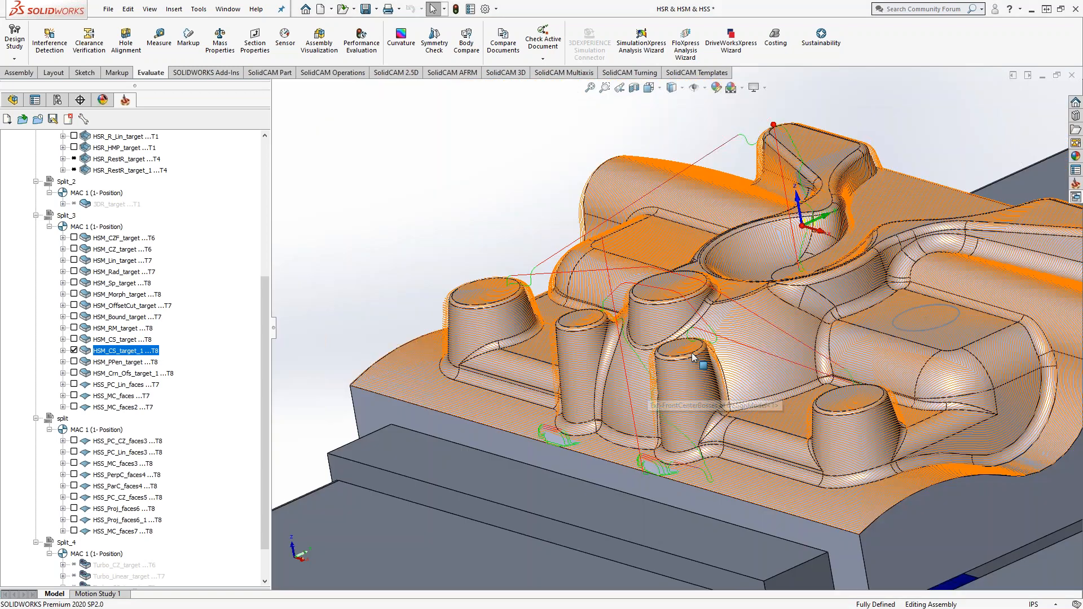
pyautogui.moveTo(646, 389); pyautogui.dragTo(818, 431, button='middle')
pyautogui.rightClick(817, 427)
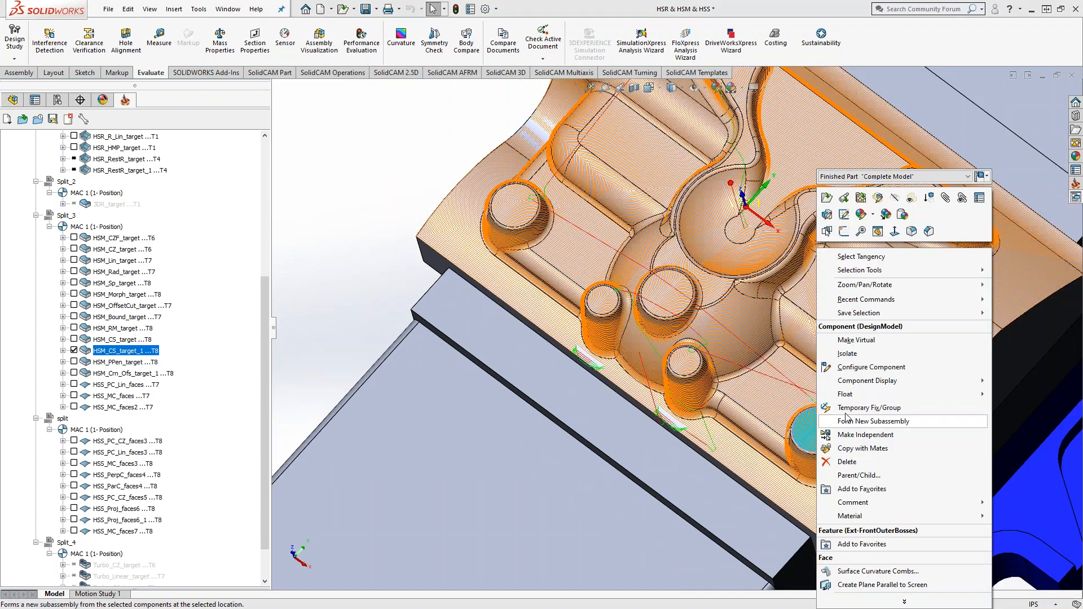
pyautogui.click(868, 230)
pyautogui.scroll(-3, 635, 254)
pyautogui.scroll(-6, 646, 275)
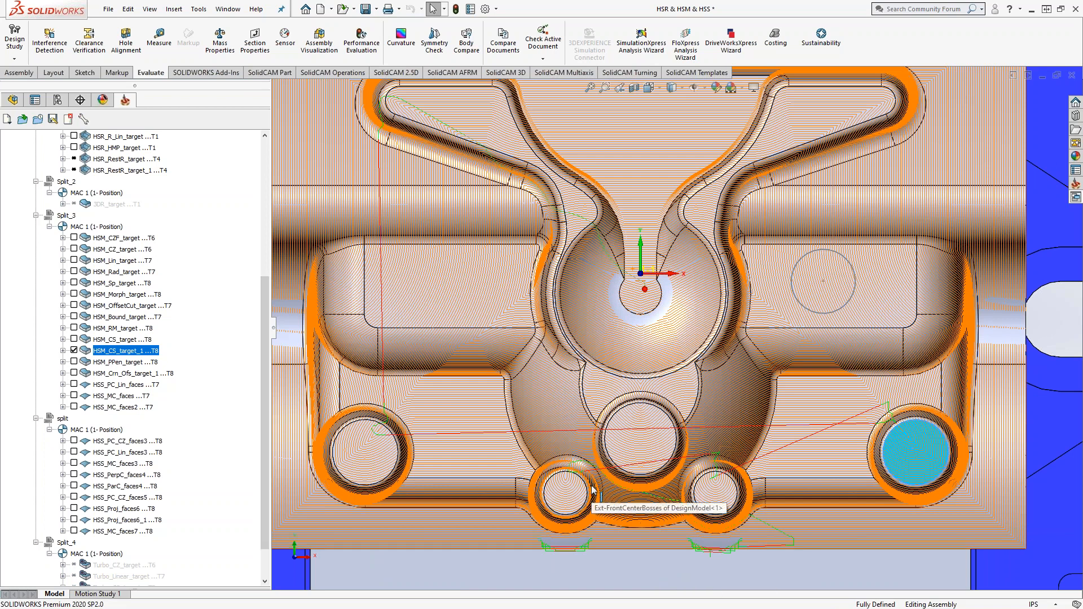
pyautogui.scroll(2, 682, 333)
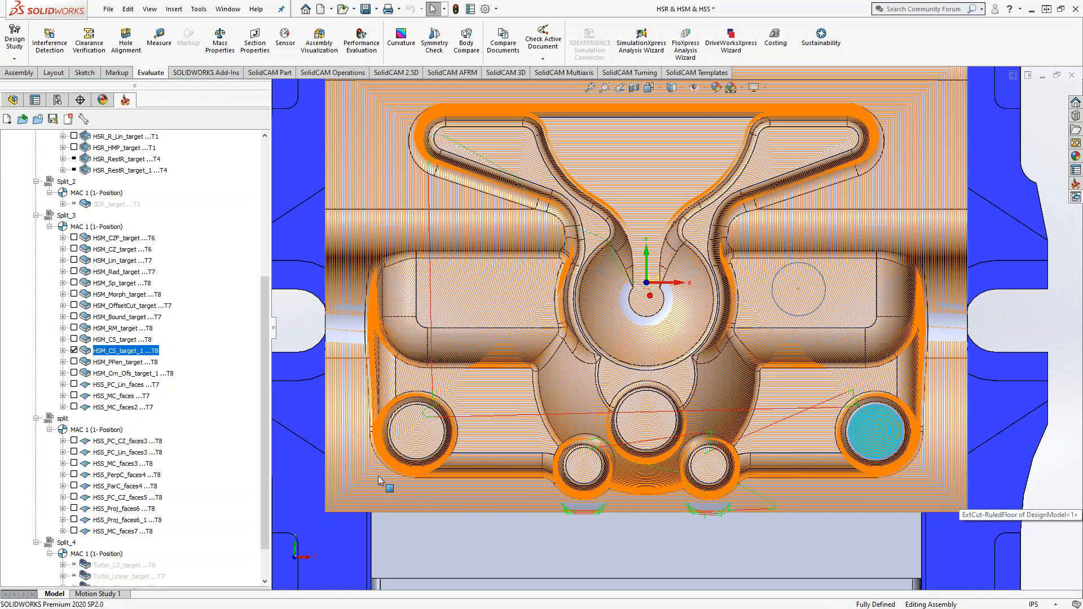
pyautogui.scroll(-3, 378, 476)
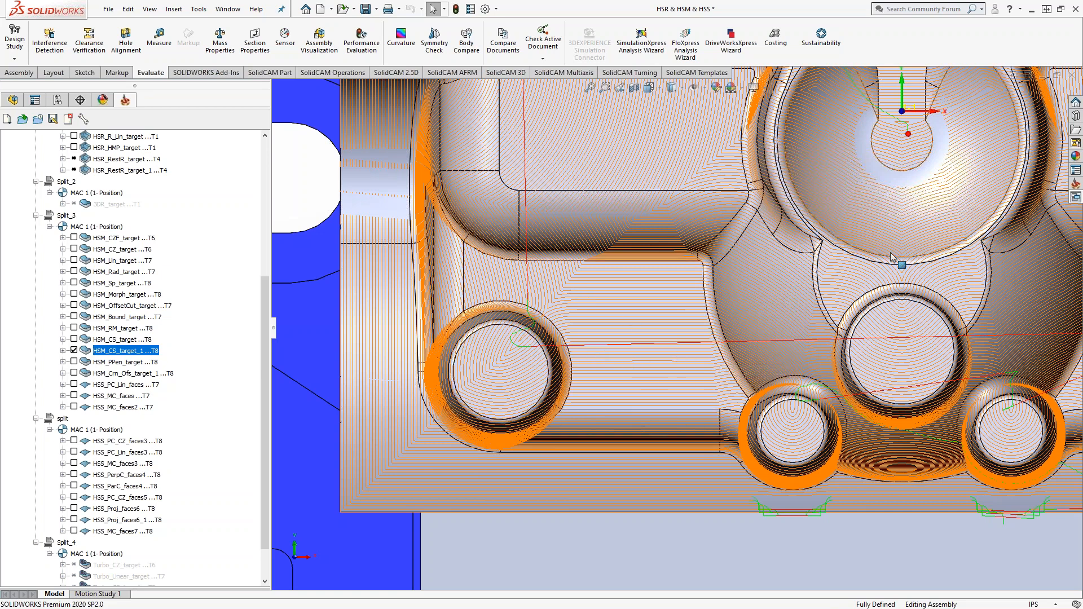
# Examine the passes over the center dish and whole part, and display the auto-created drive boundary of HSM_CS_target_1
pyautogui.scroll(2, 900, 265)
pyautogui.keyDown('ctrl'); pyautogui.moveTo(873, 189); pyautogui.dragTo(794, 240, button='middle'); pyautogui.keyUp('ctrl')
pyautogui.scroll(-3, 790, 243)
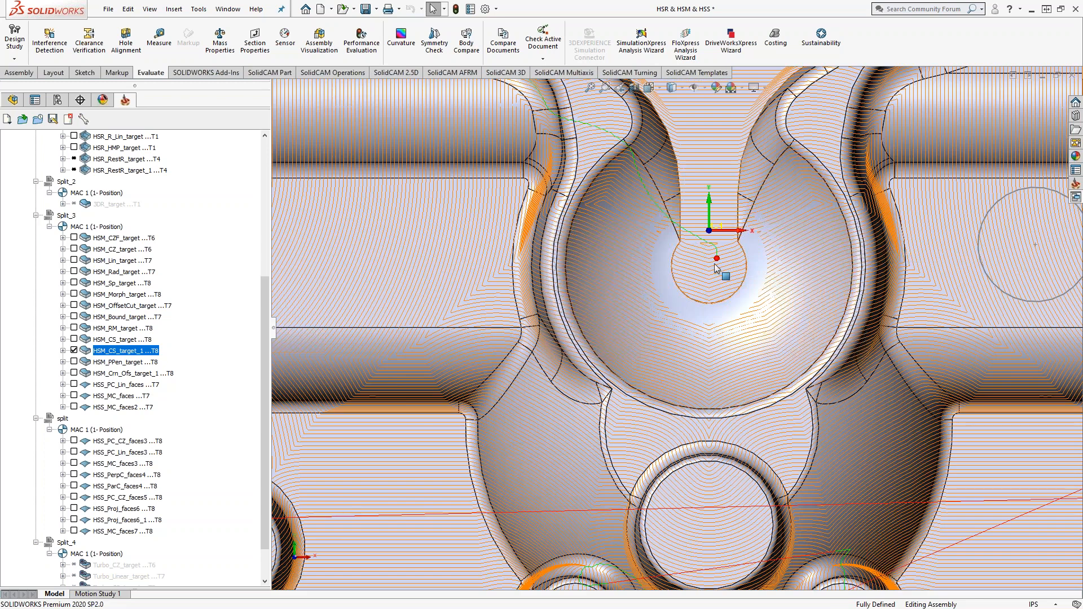
pyautogui.scroll(5, 705, 323)
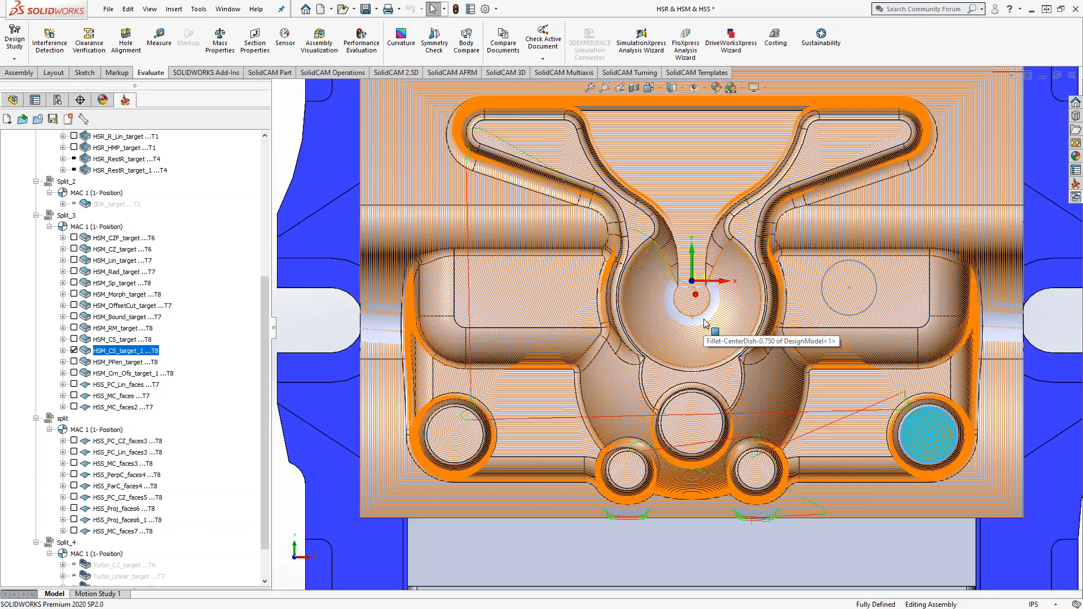
pyautogui.doubleClick(136, 351)
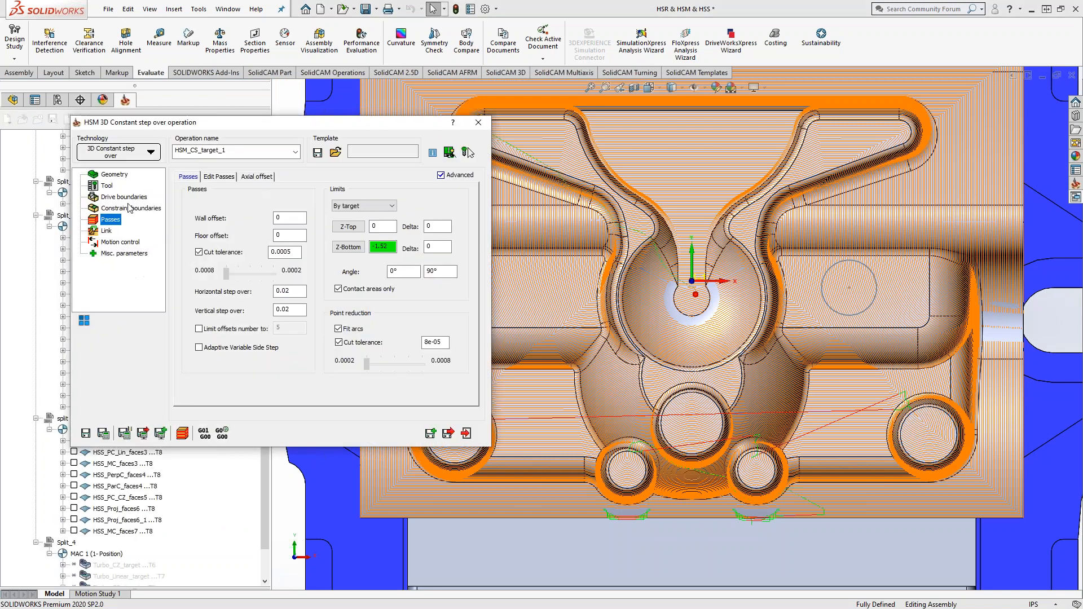
pyautogui.click(124, 197)
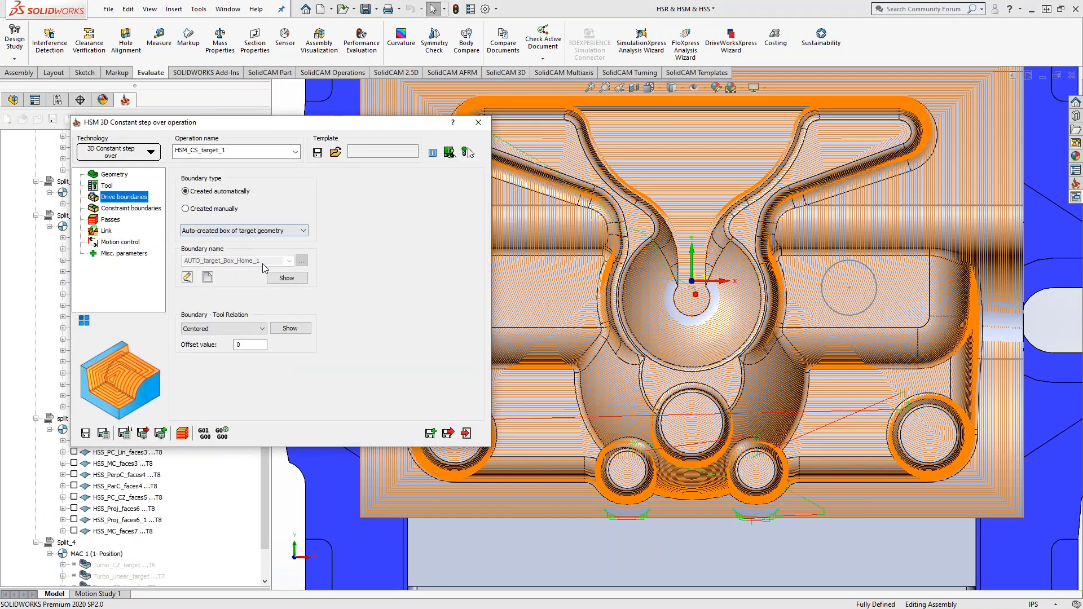
pyautogui.click(285, 278)
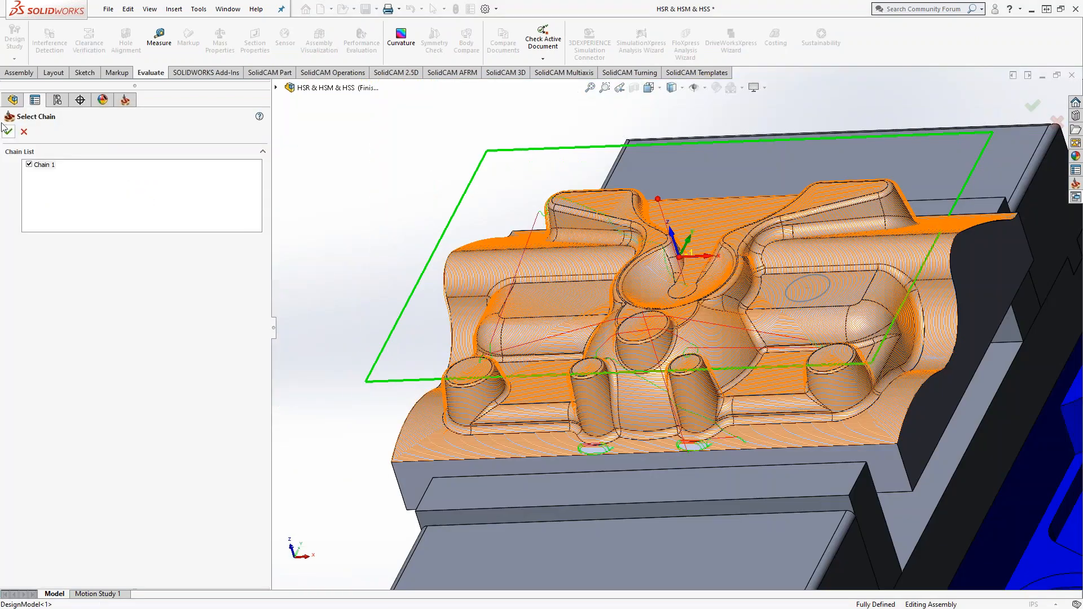
pyautogui.click(24, 131)
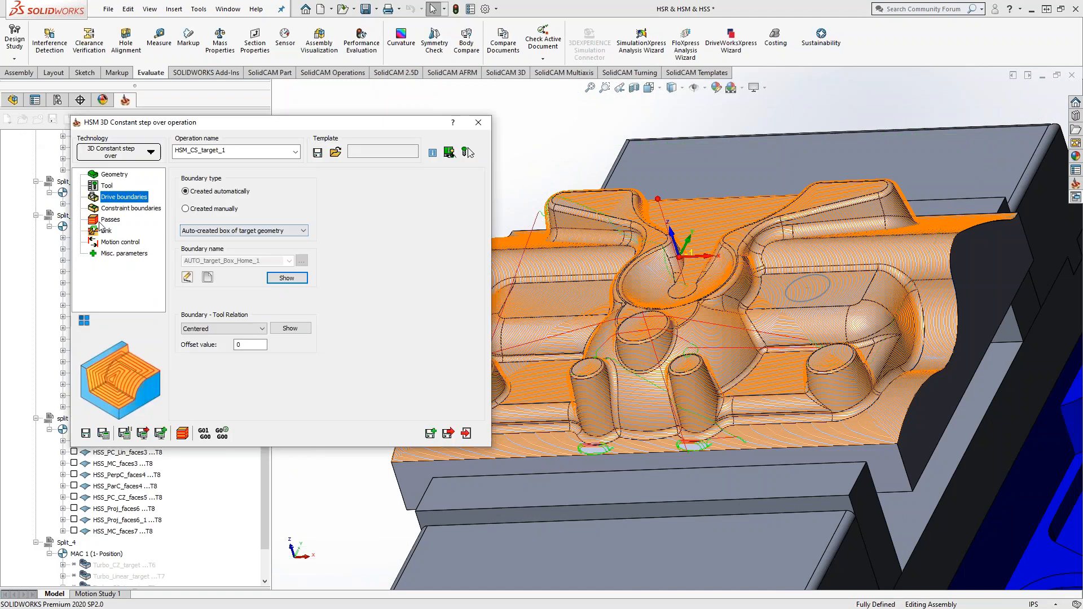
# Review the horizontal and vertical step over of the constant step over passes against the toolpath around the front bosses
pyautogui.click(105, 220)
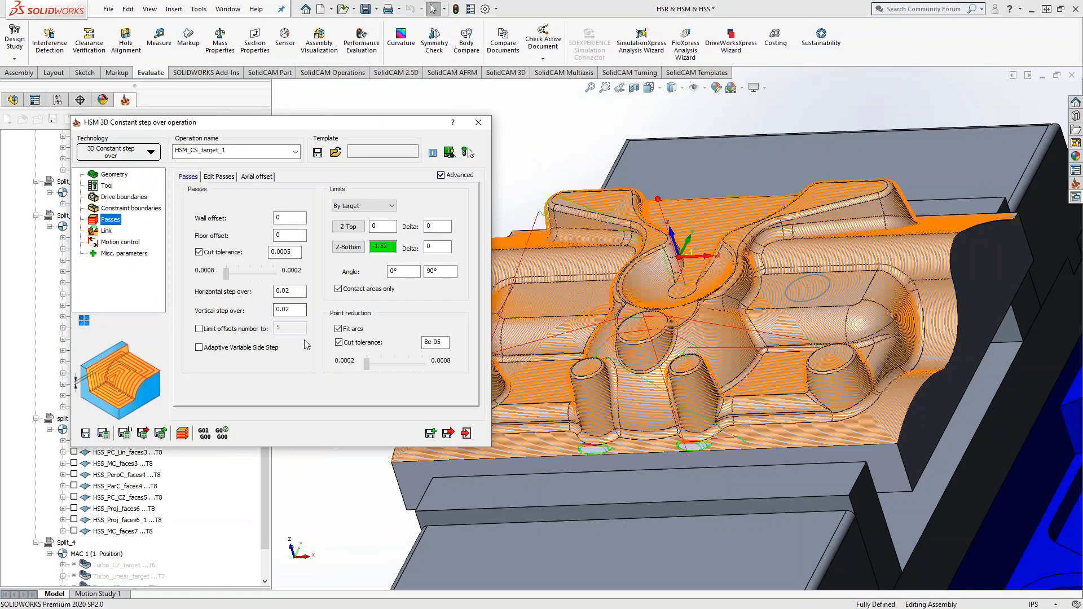
pyautogui.click(297, 291)
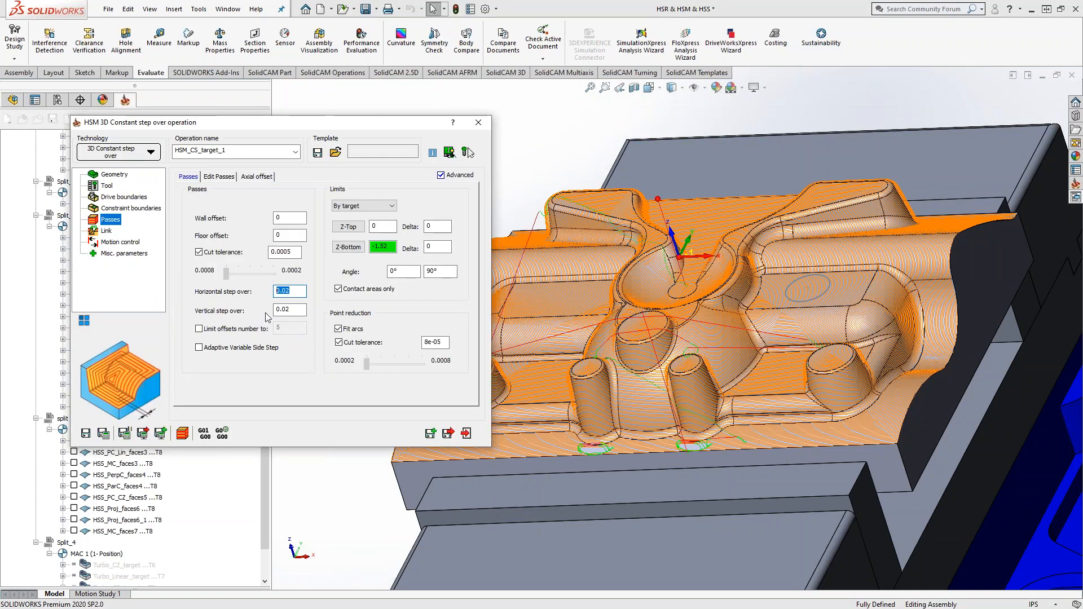
pyautogui.press('Tab')
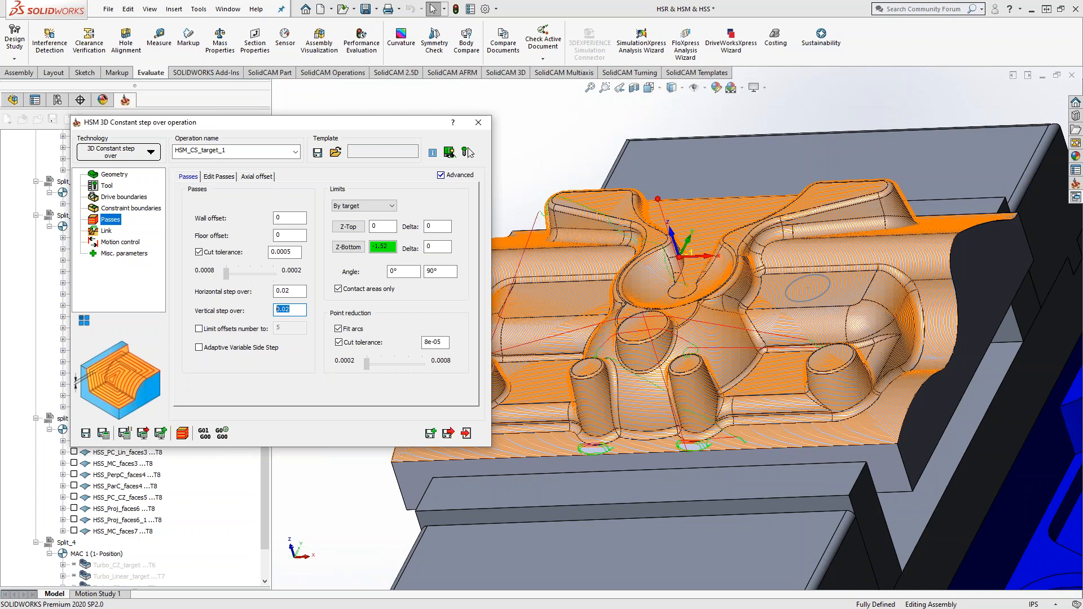
pyautogui.scroll(-4, 622, 368)
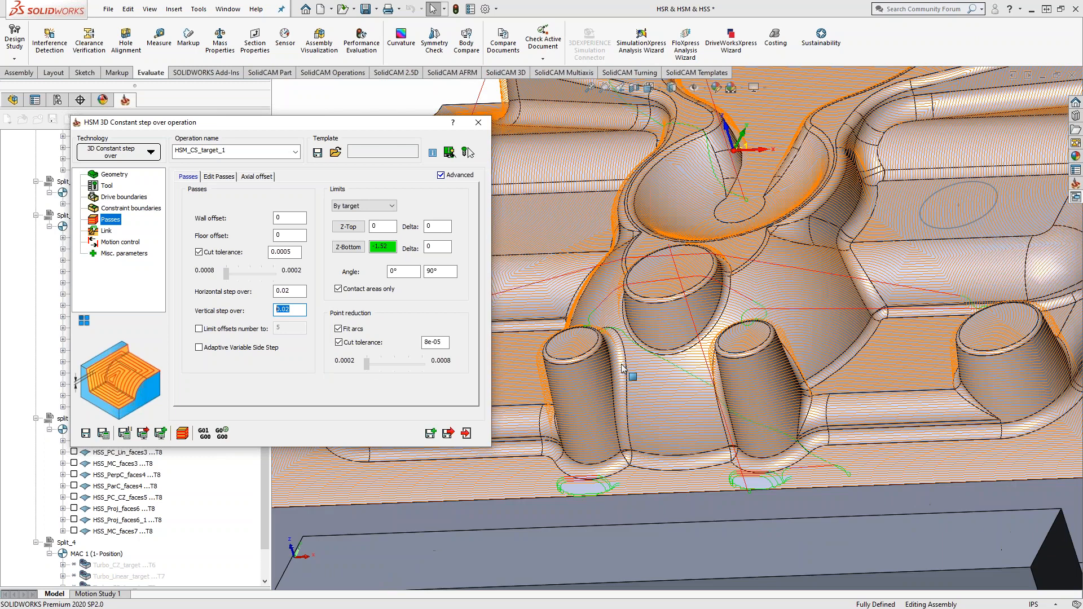
pyautogui.scroll(-4, 622, 368)
pyautogui.moveTo(611, 346); pyautogui.dragTo(626, 342, button='middle')
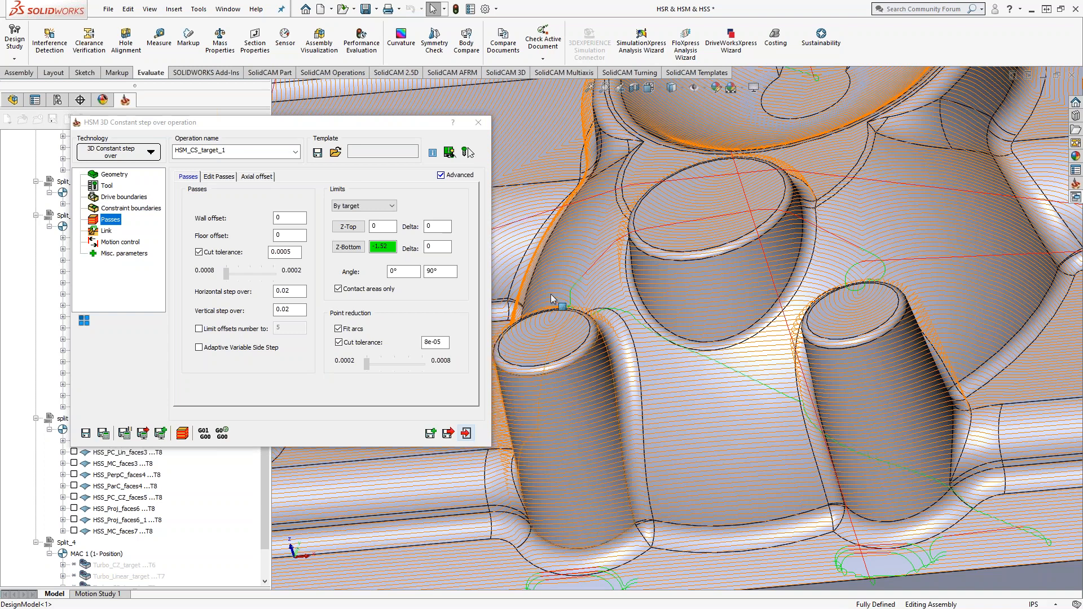
# Set the minimum limit angle of HSM_CS_target_1 to 2°, recalculate, examine the toolpath over the flat areas, and exit the operation
pyautogui.moveTo(438, 274)
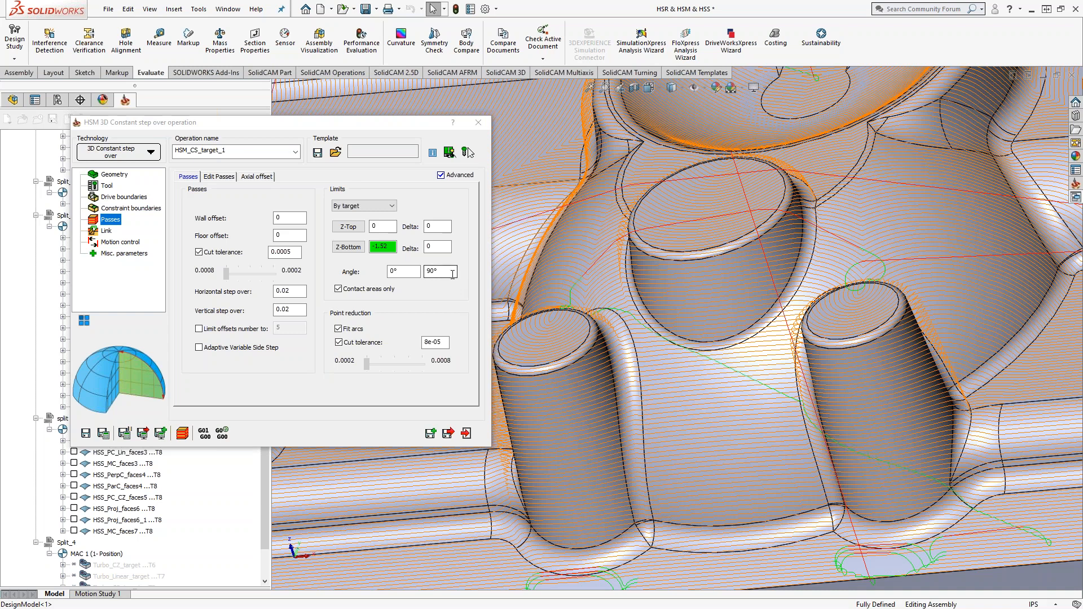
pyautogui.click(401, 271)
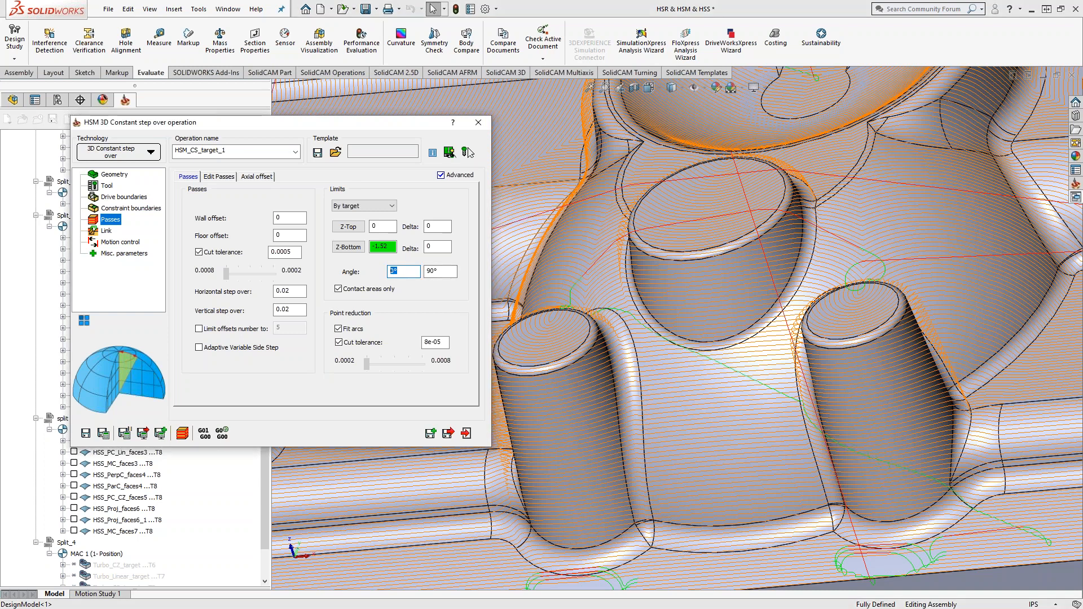
pyautogui.write('2')
pyautogui.click(103, 433)
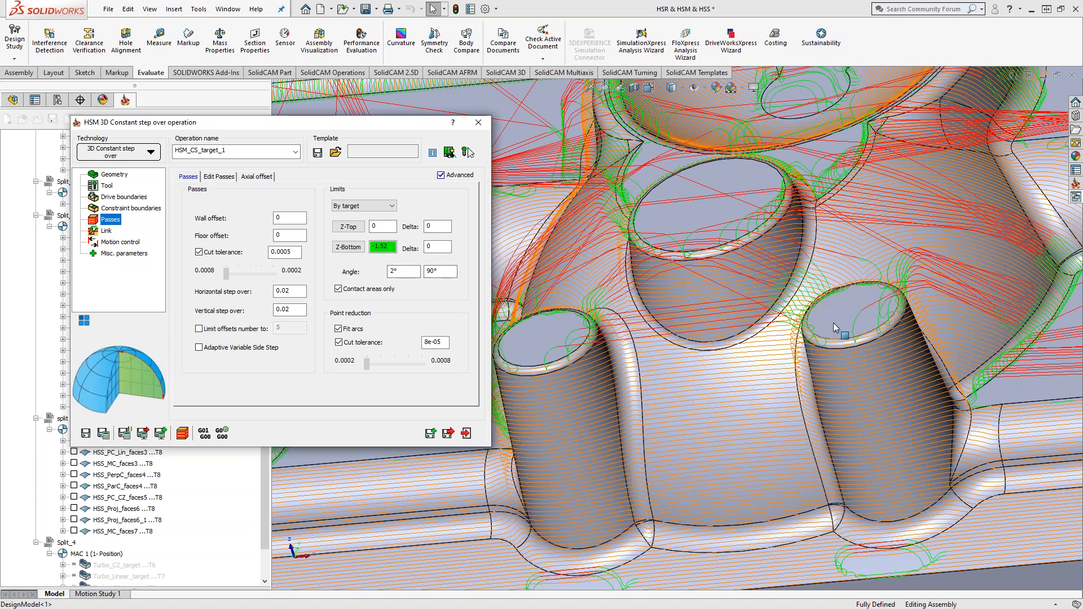
pyautogui.scroll(-5, 827, 348)
pyautogui.scroll(10, 873, 414)
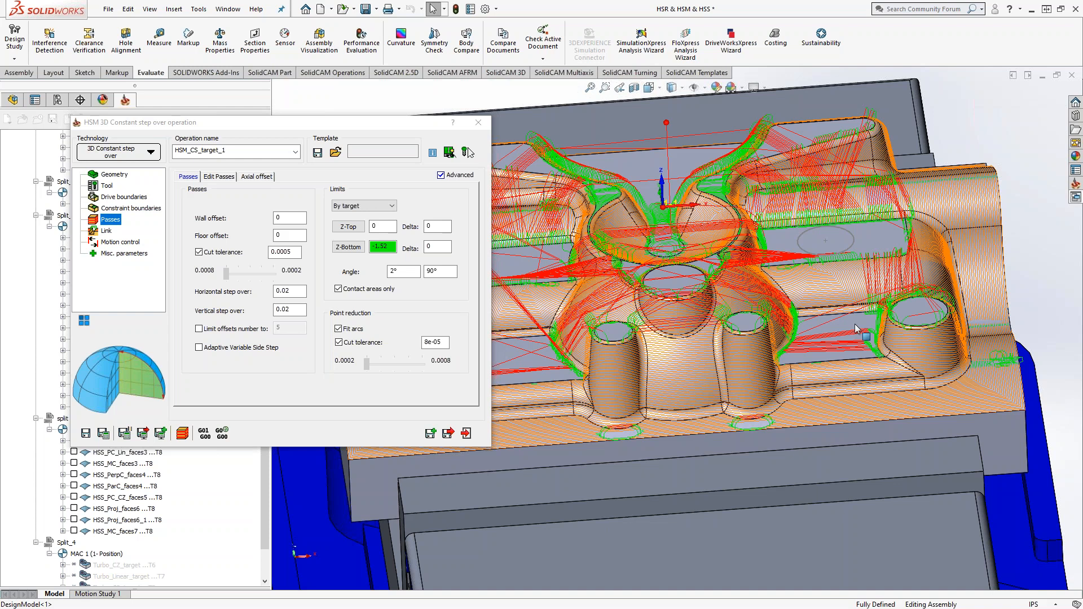
pyautogui.click(466, 433)
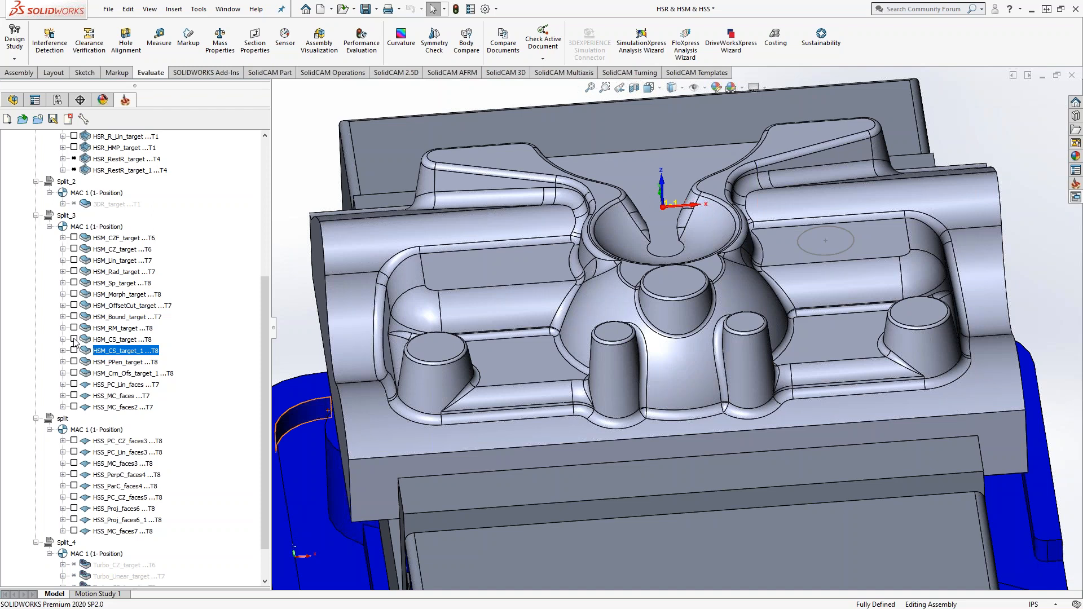
# Open HSM_CS_target, switch its drive boundary to the auto-created box of target geometry, and display that boundary chain
pyautogui.click(107, 340)
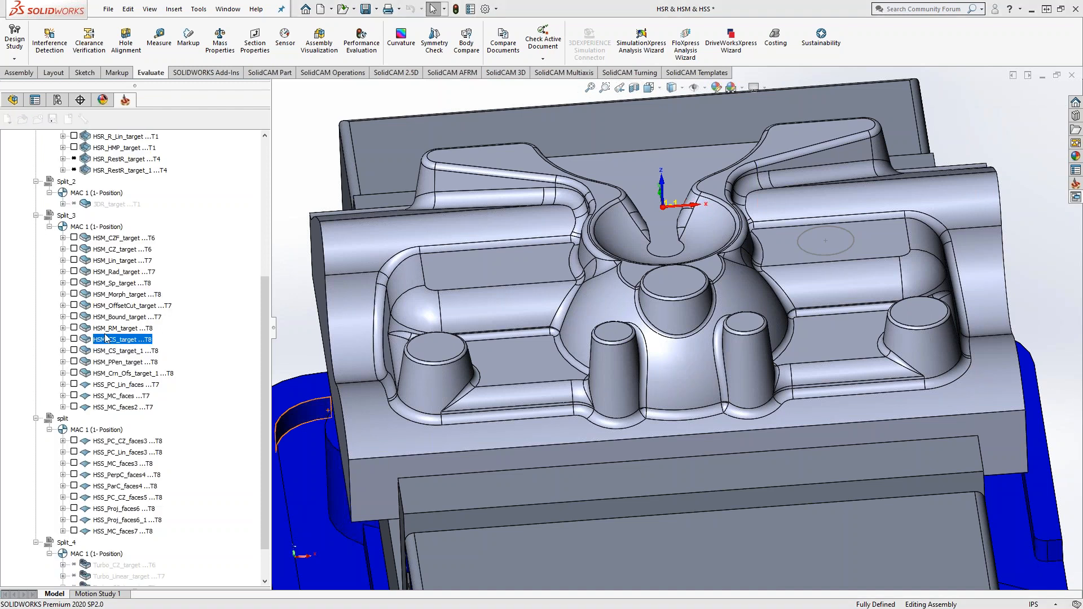
pyautogui.click(124, 209)
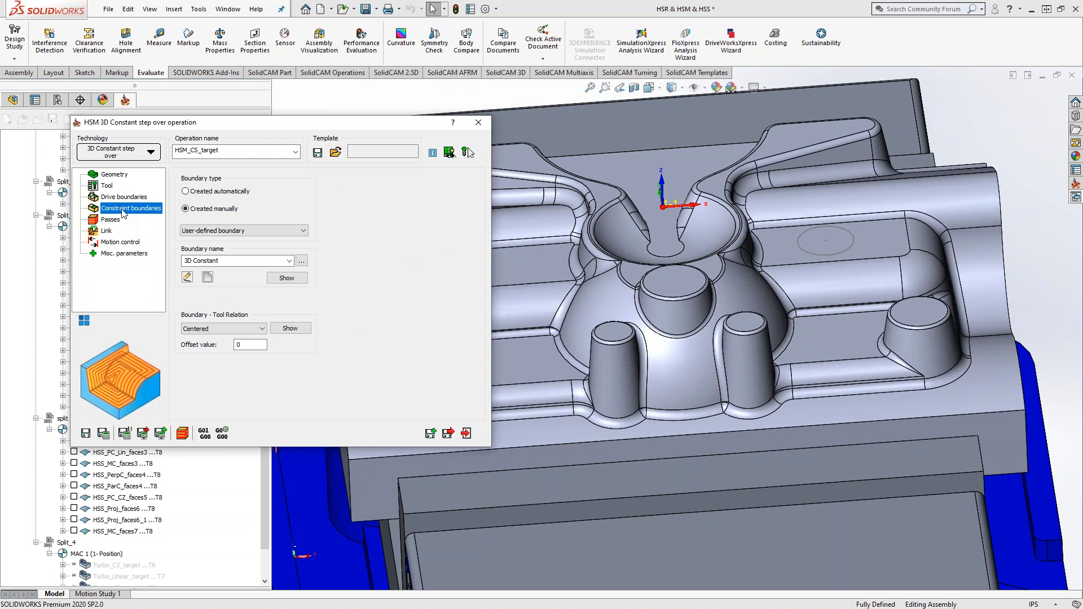
pyautogui.click(116, 198)
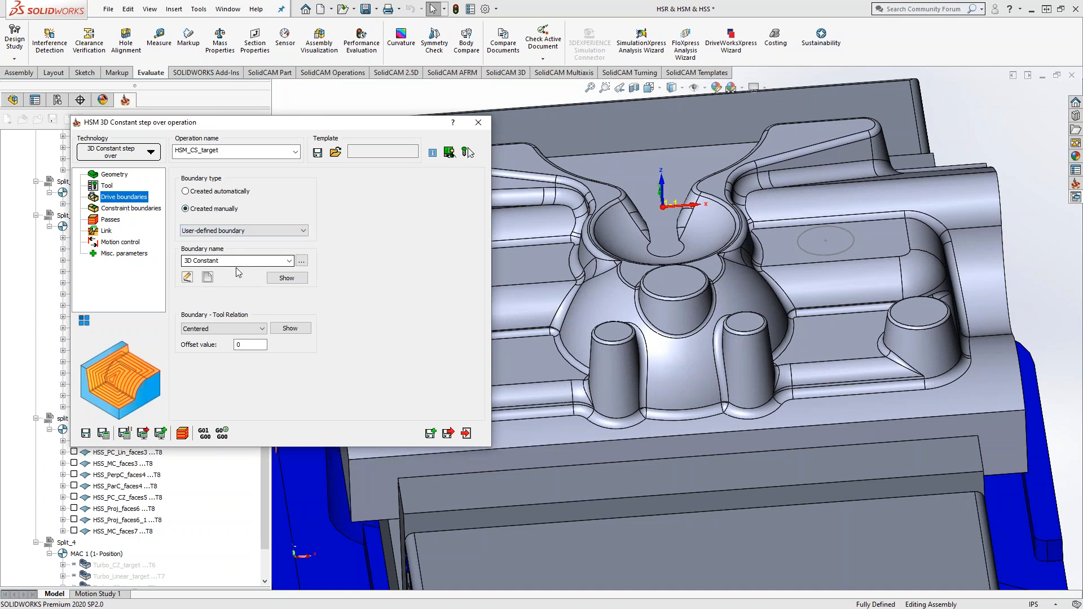
pyautogui.click(218, 192)
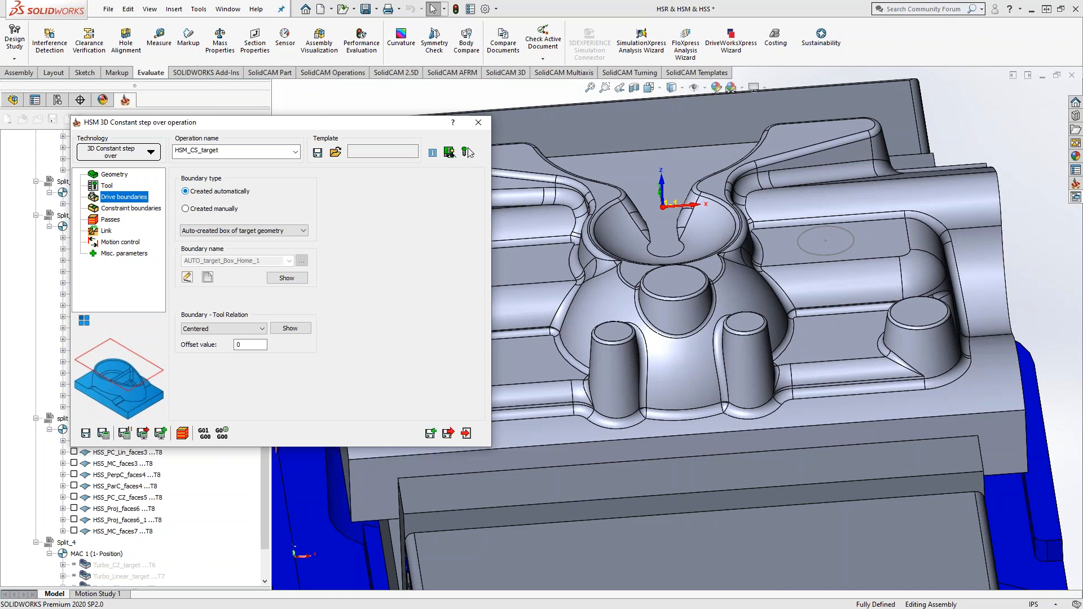
pyautogui.click(286, 278)
pyautogui.click(722, 324)
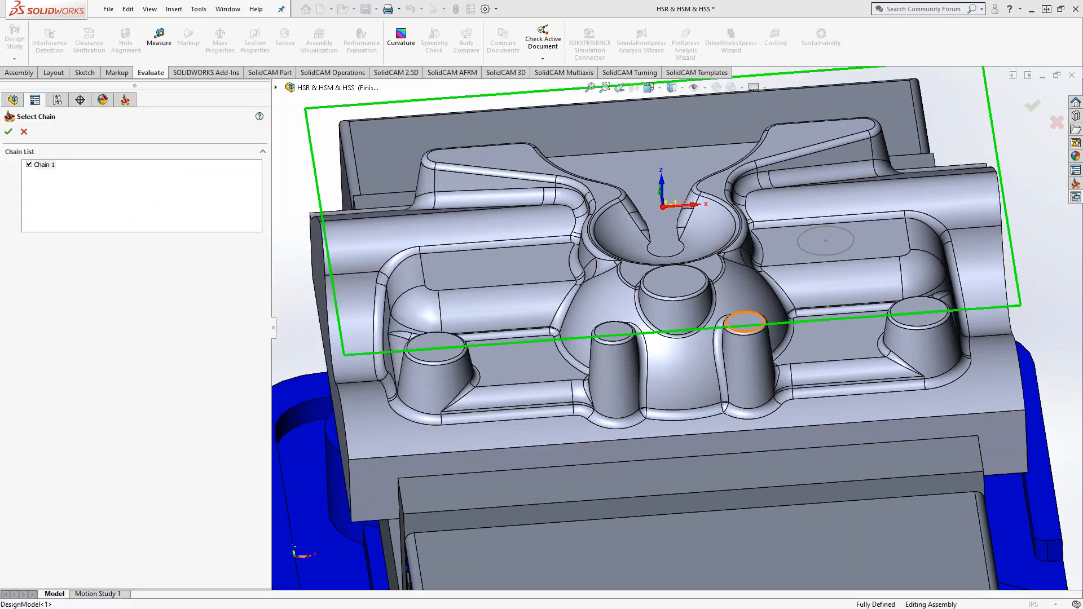
pyautogui.scroll(3, 702, 324)
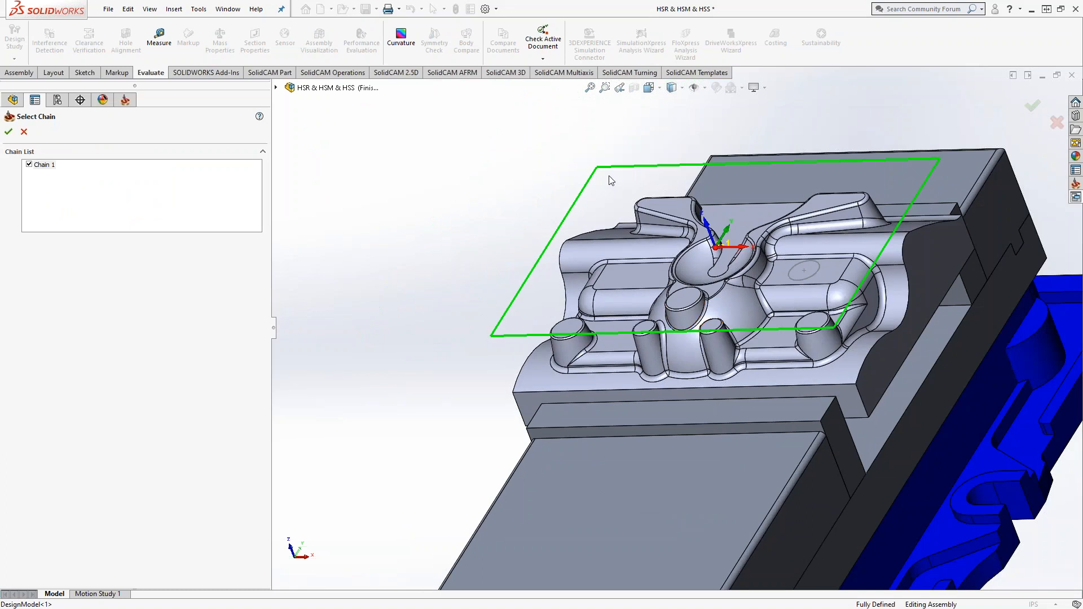
pyautogui.click(24, 131)
# Display the user-defined 3D Constant constraint boundary on the model and inspect its location beside the center dish
pyautogui.moveTo(153, 123); pyautogui.dragTo(201, 124)
pyautogui.click(172, 204)
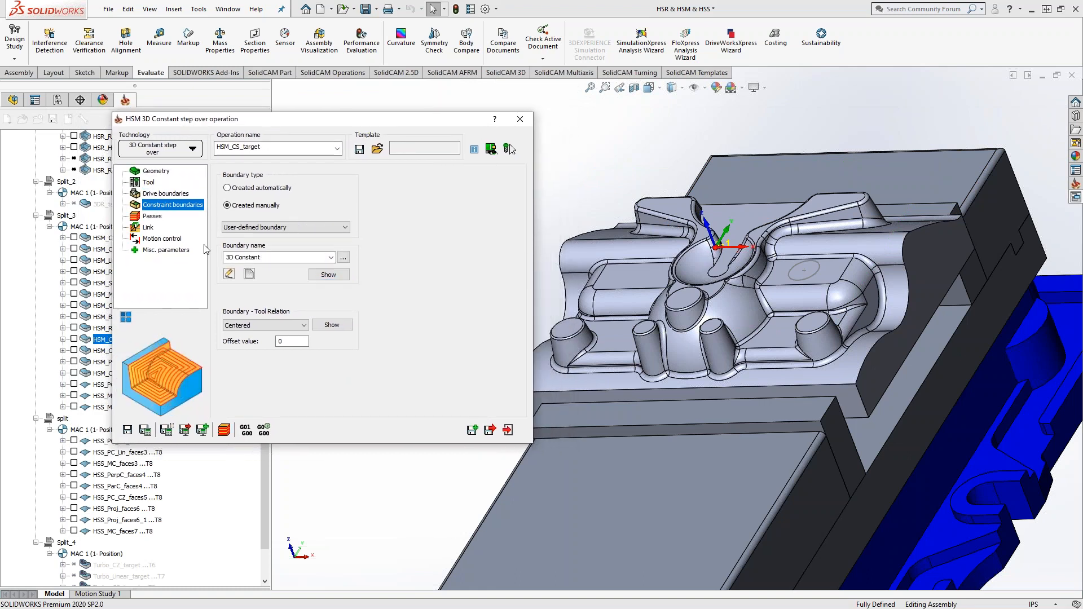
pyautogui.click(334, 275)
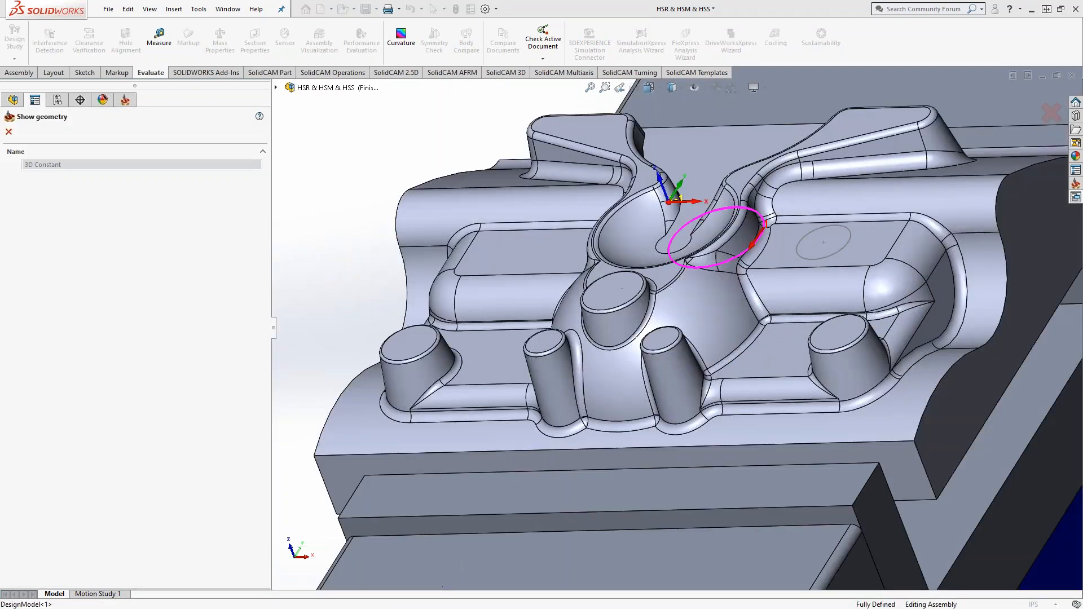
pyautogui.moveTo(756, 284); pyautogui.dragTo(800, 282, button='middle')
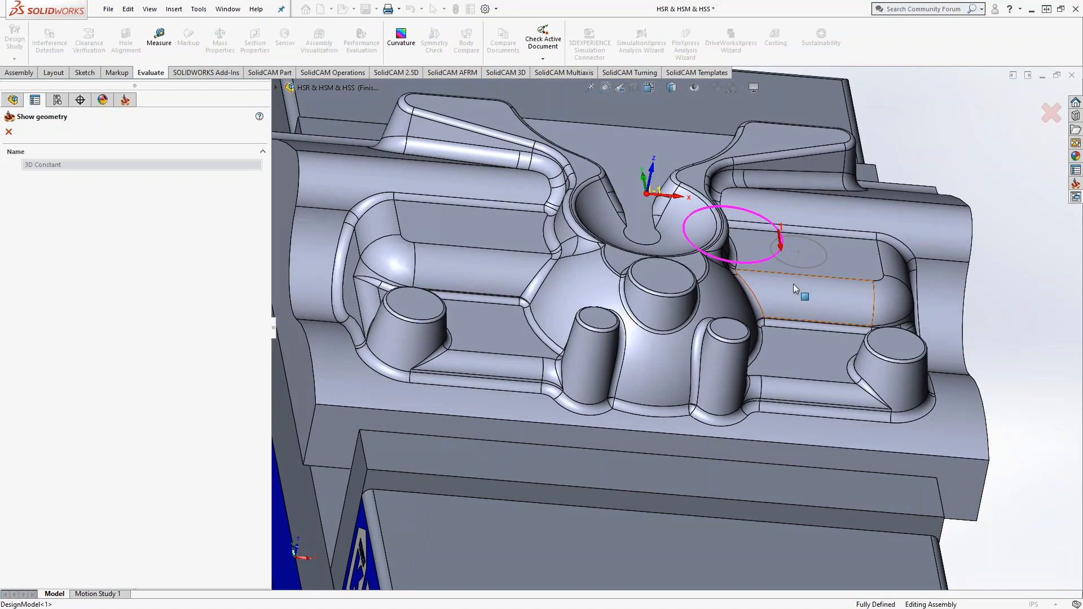
pyautogui.click(9, 131)
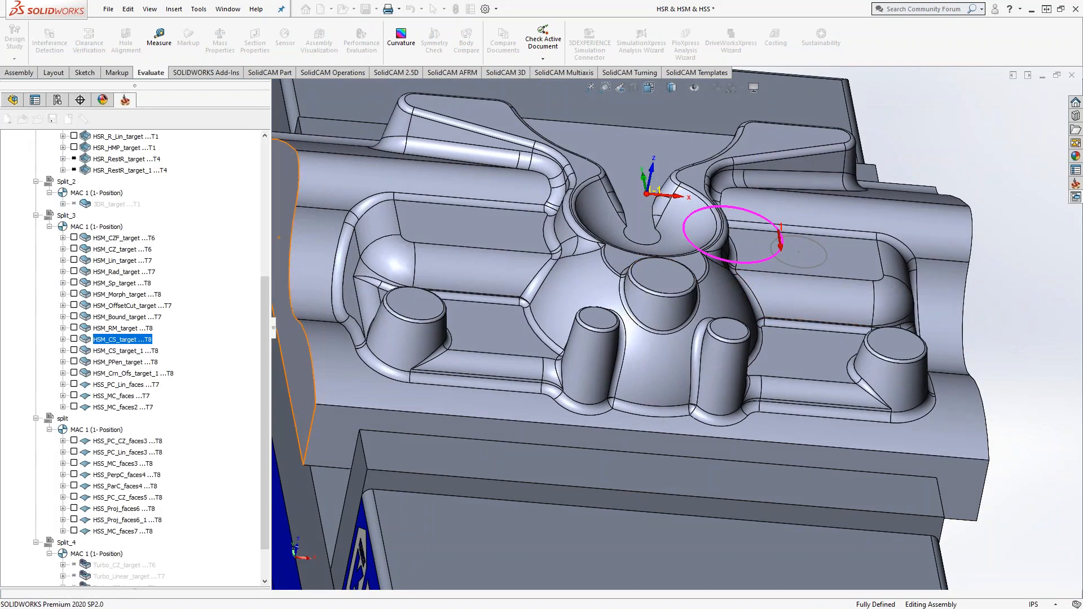
# Calculate HSM_CS_target, then set the constraint boundary's tool relation to External and recalculate
pyautogui.click(145, 430)
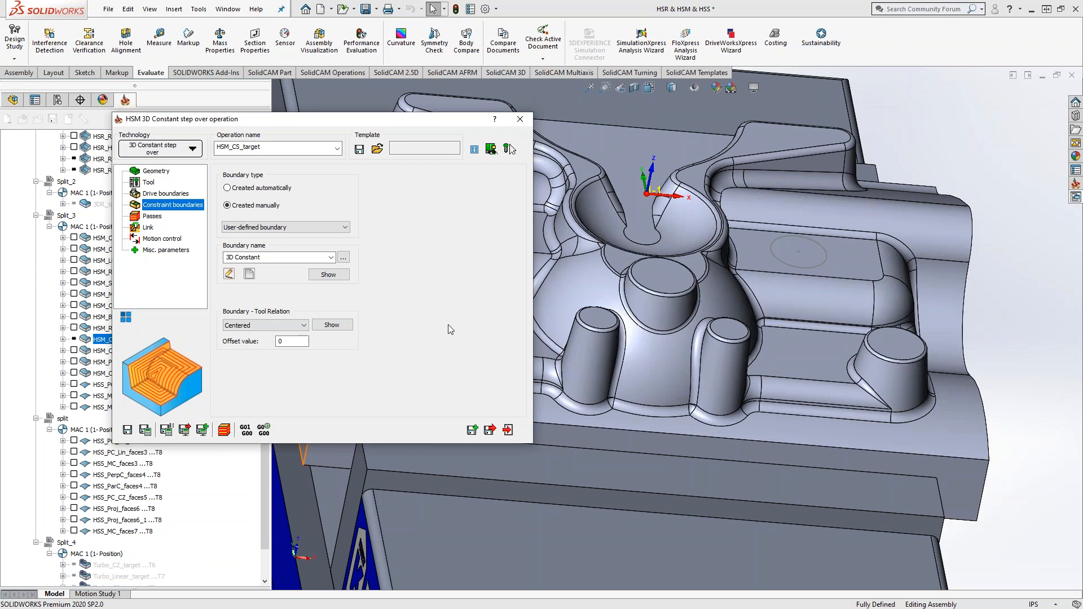
pyautogui.click(294, 326)
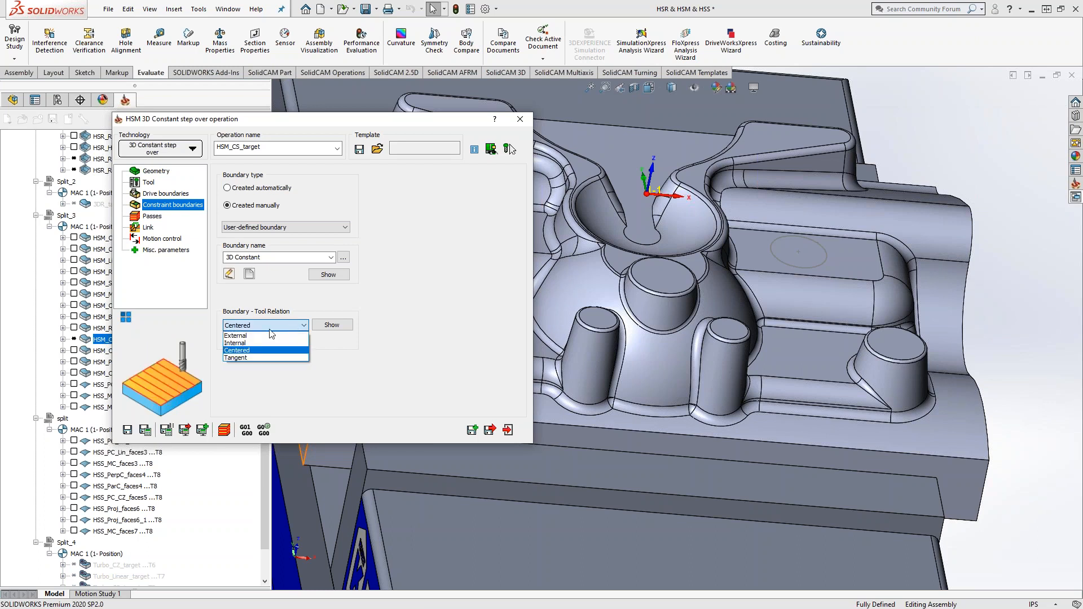
pyautogui.click(257, 341)
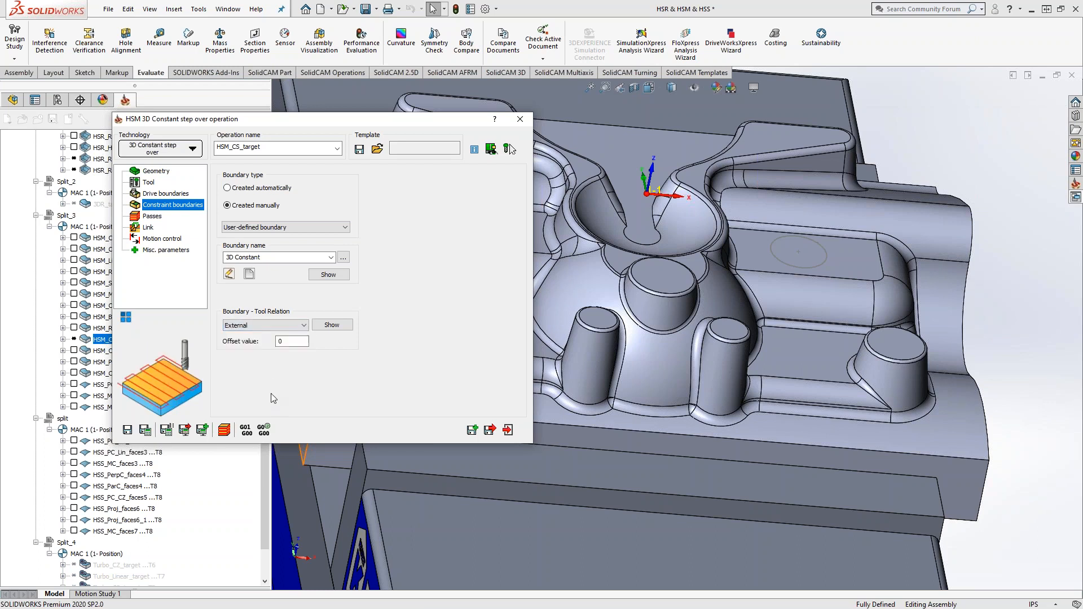
pyautogui.click(145, 429)
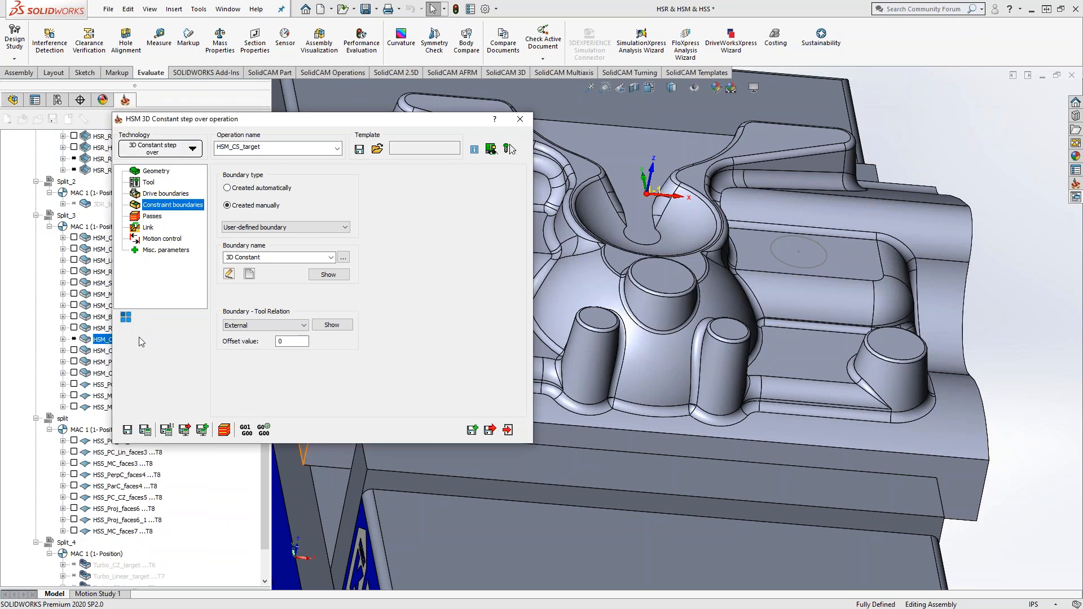
# Set the drive boundary to the manually created 3D Constant boundary and recalculate the toolpath
pyautogui.click(170, 195)
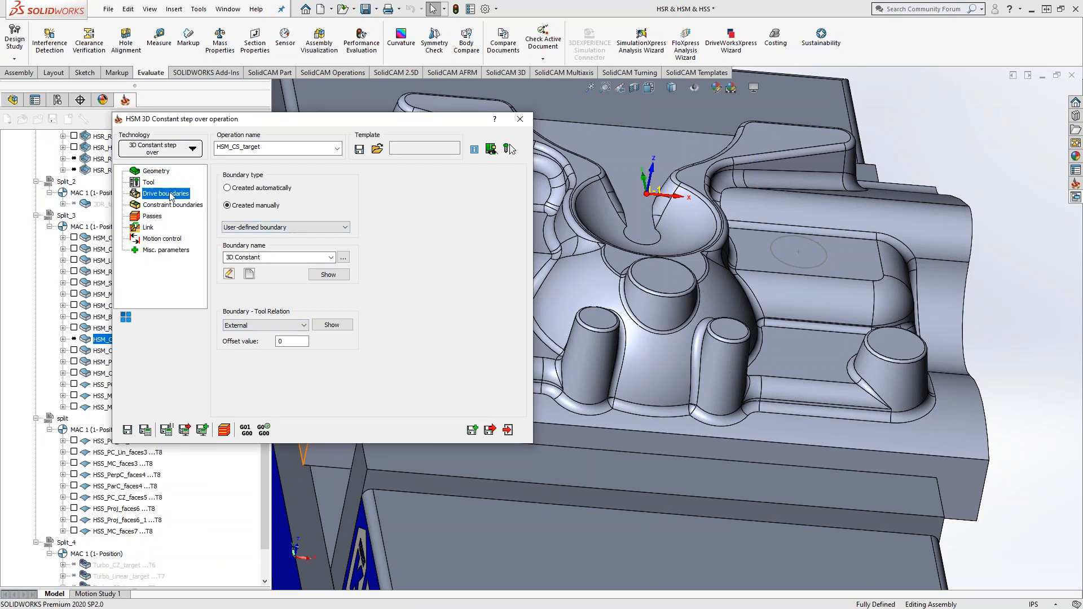
pyautogui.click(260, 206)
pyautogui.click(331, 258)
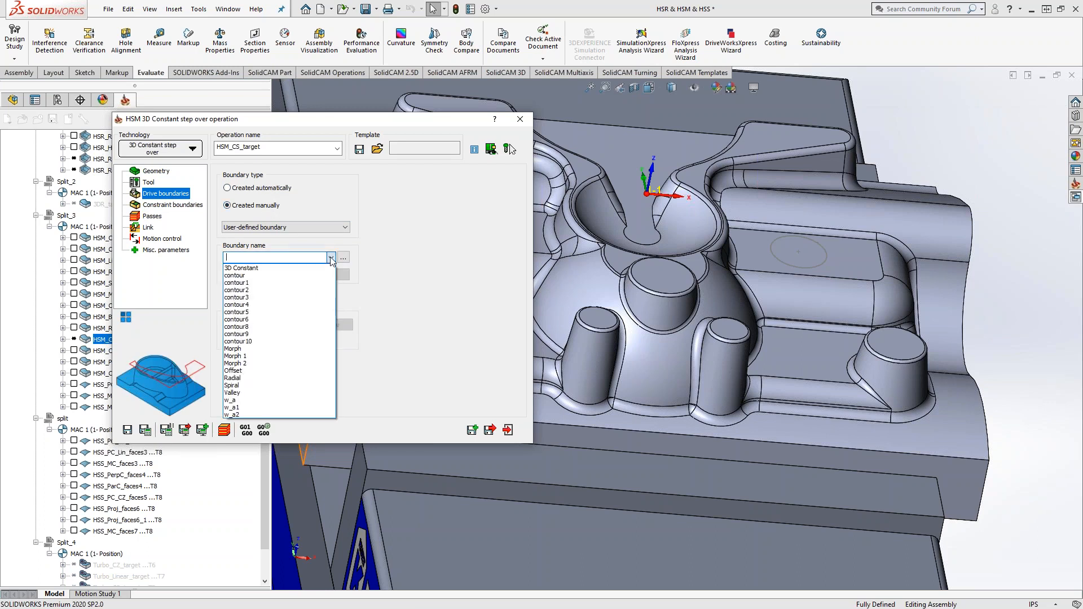
pyautogui.click(241, 268)
pyautogui.click(145, 430)
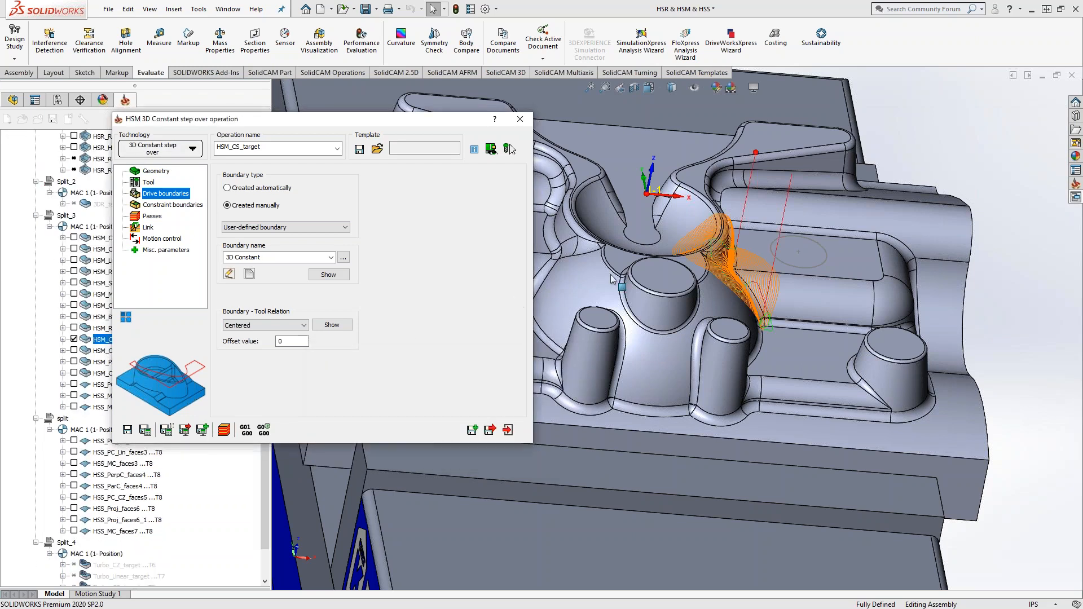
# Examine the HSM_CS_target toolpath from above, viewed normal to the center boss face
pyautogui.rightClick(658, 274)
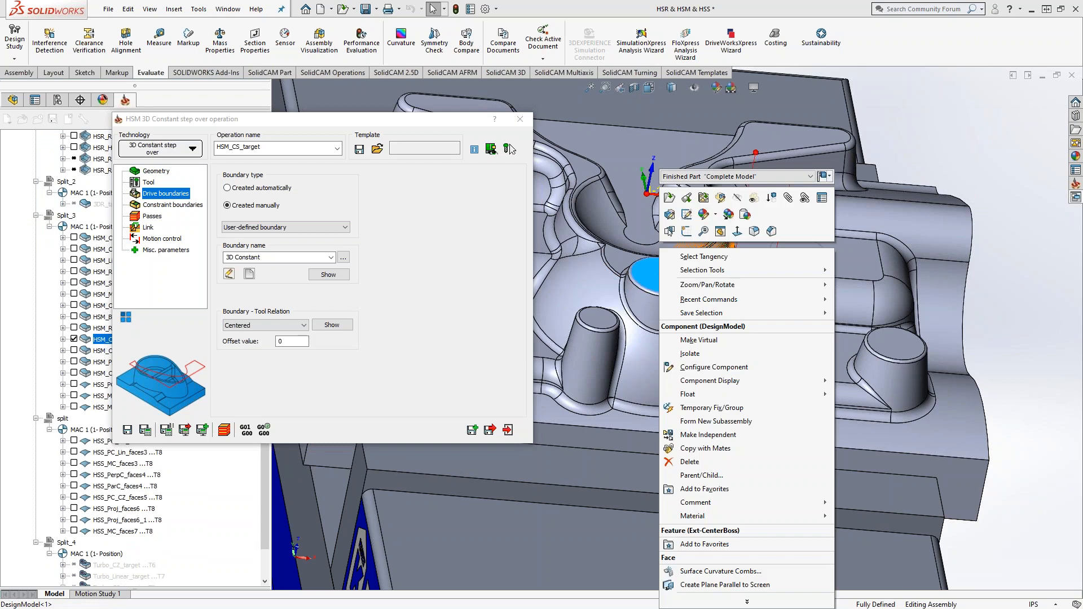
pyautogui.click(739, 236)
pyautogui.scroll(-6, 635, 274)
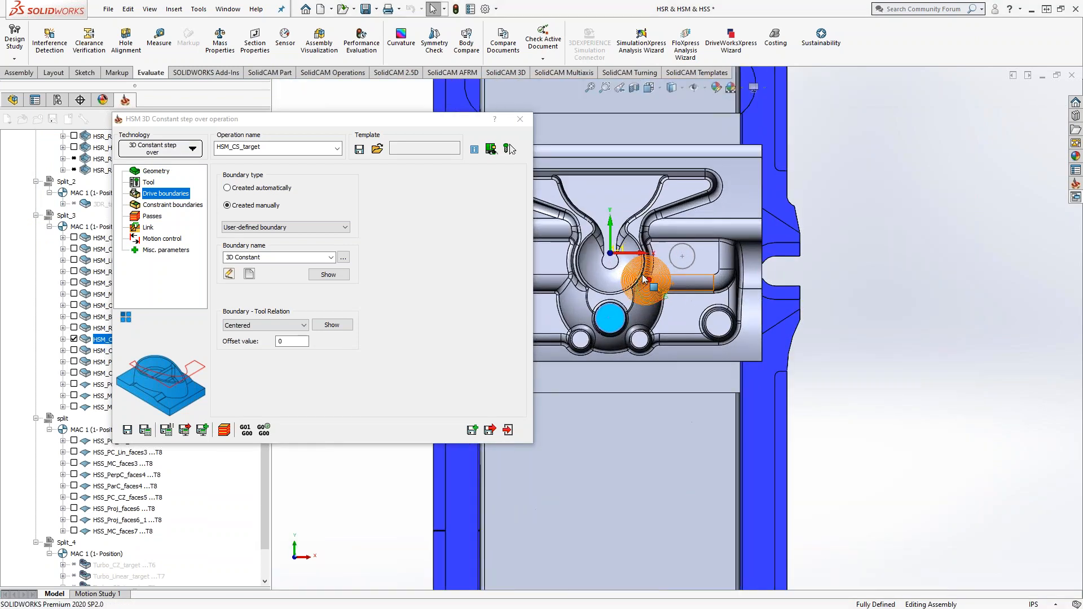
# Inspect the recalculated 3D Constant toolpath up close beside the center dish, and exit the HSM_CS_target operation
pyautogui.scroll(-2, 652, 300)
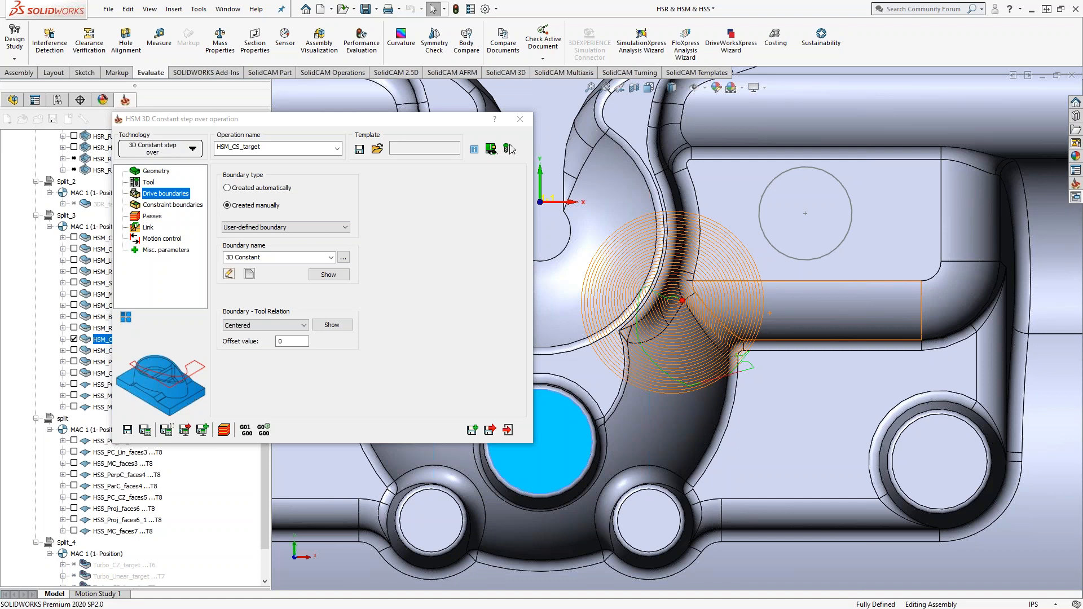
pyautogui.click(508, 429)
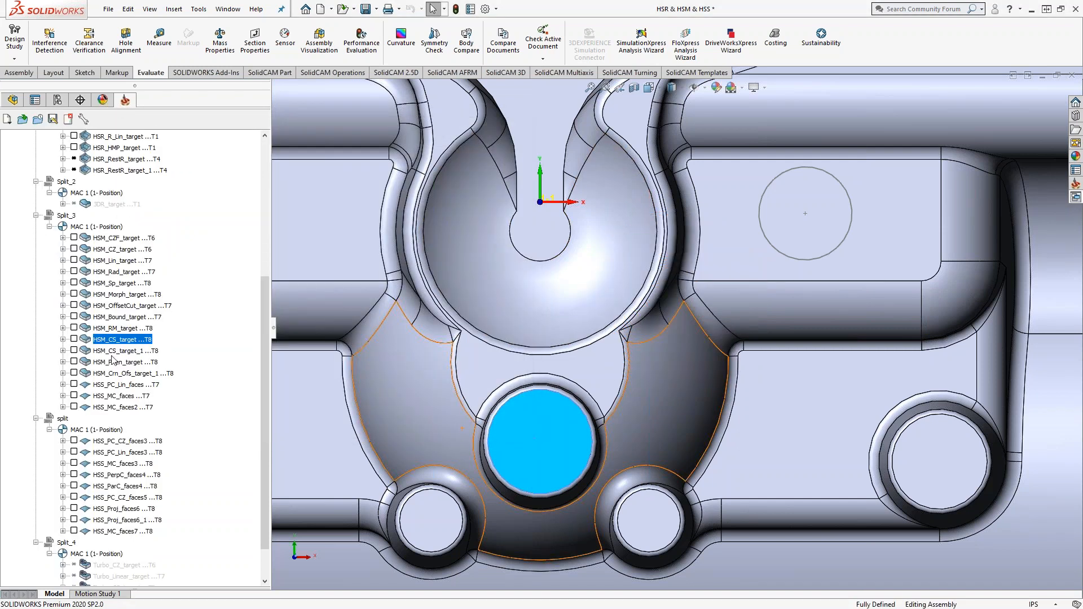
# Display the HSM_PPen_target toolpath and view it across the mold part from a tilted angle
pyautogui.click(74, 362)
pyautogui.moveTo(556, 428); pyautogui.dragTo(517, 351, button='middle')
pyautogui.scroll(4, 550, 360)
pyautogui.scroll(-1, 513, 353)
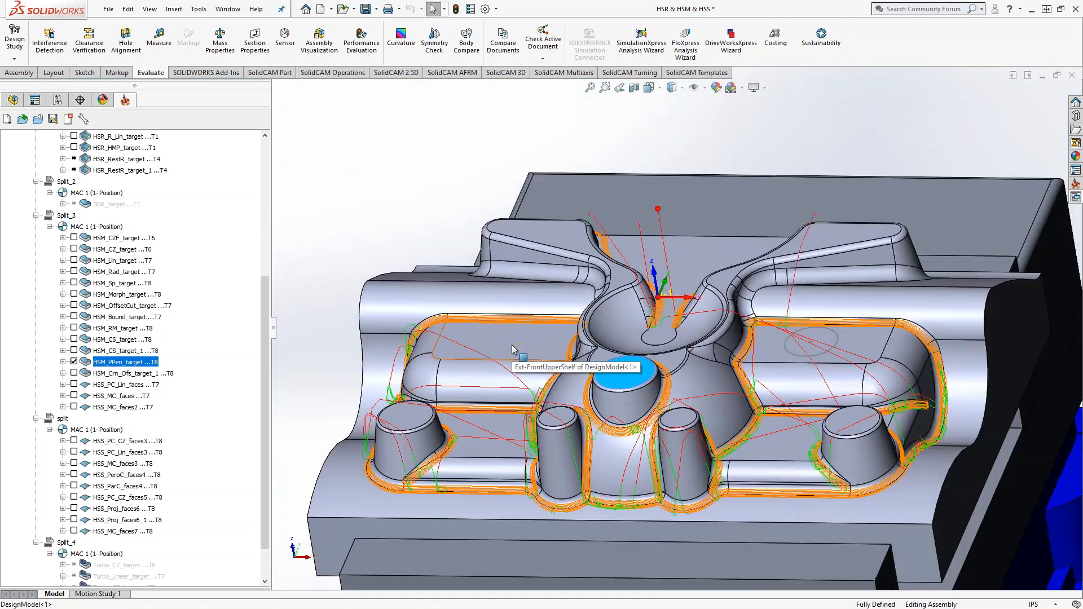
# Open the HSM_PPen_target operation and review its pencil passes settings, including overthickness and bitangency angle
pyautogui.doubleClick(112, 360)
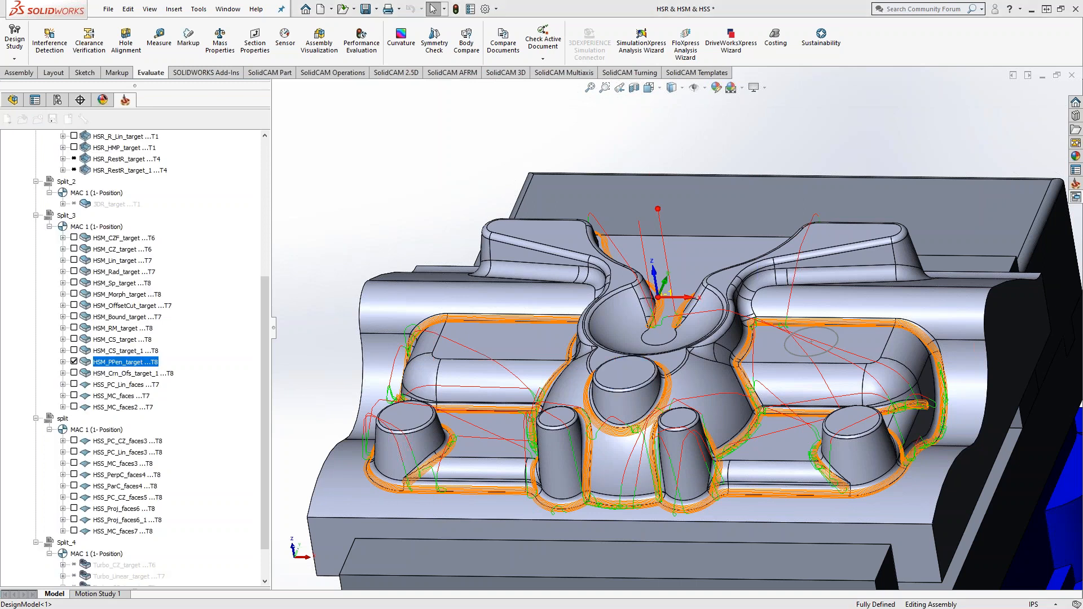
pyautogui.click(154, 217)
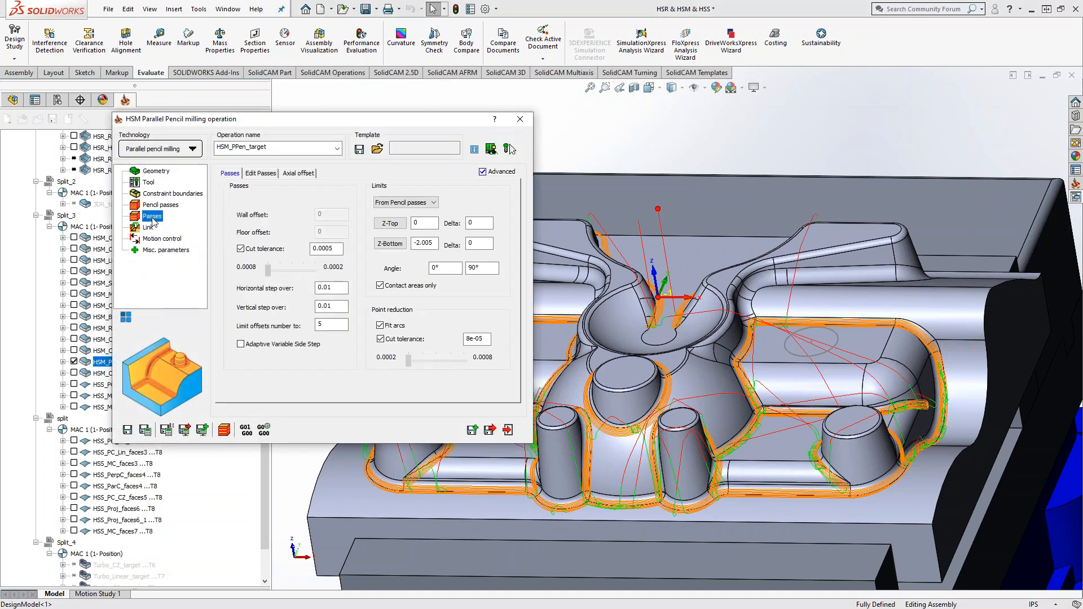
pyautogui.click(154, 208)
pyautogui.click(326, 312)
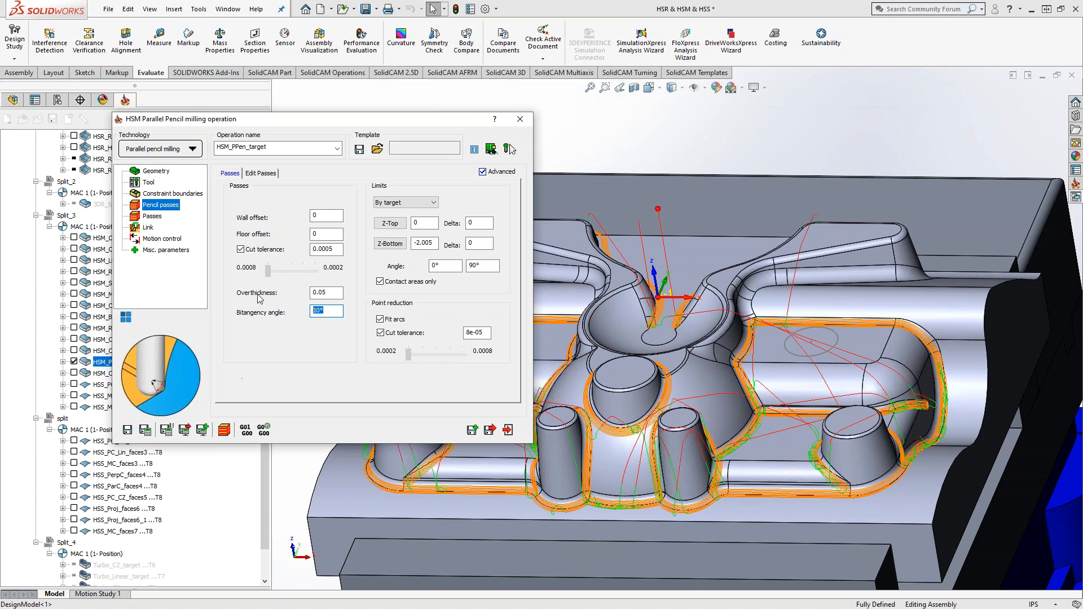
# Review the parallel pencil step overs and offset number limit, and examine the offset passes around the center boss's base
pyautogui.click(154, 217)
pyautogui.click(294, 291)
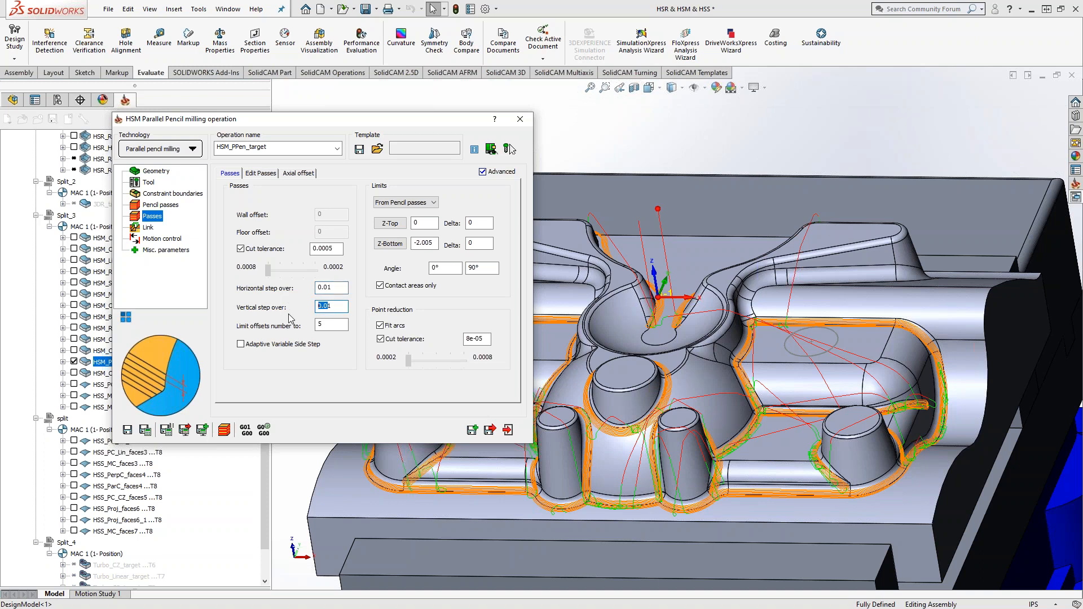
pyautogui.click(319, 324)
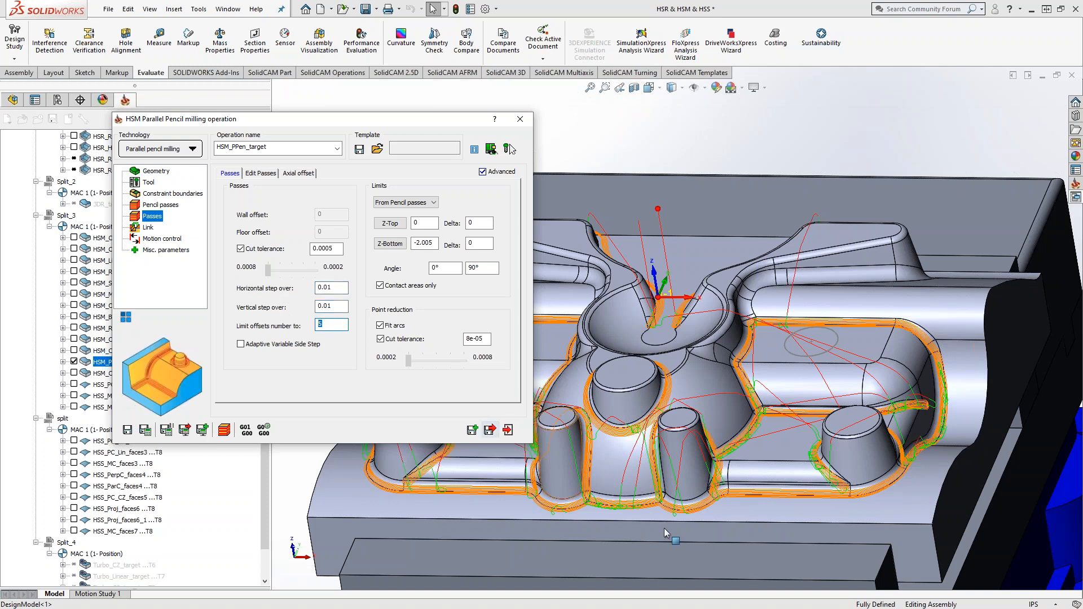
pyautogui.scroll(-2, 637, 407)
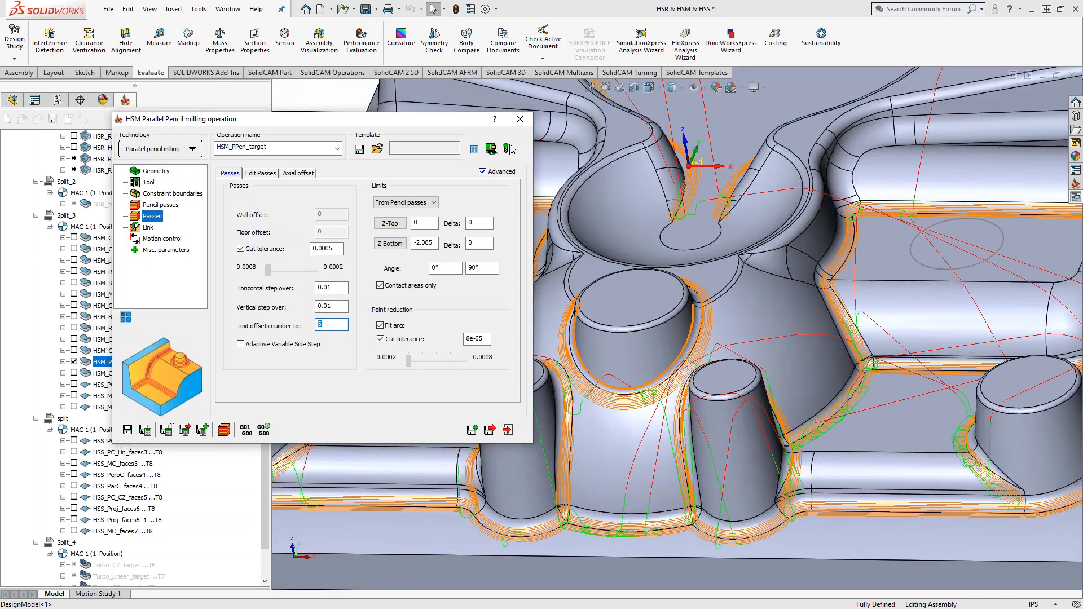
pyautogui.scroll(-3, 636, 407)
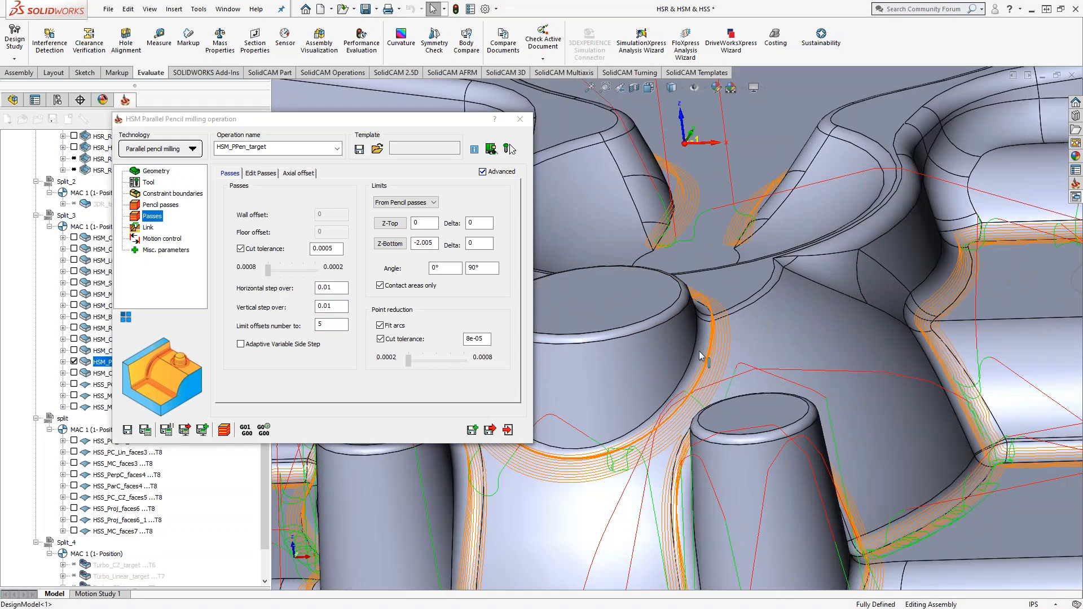
pyautogui.scroll(-5, 719, 333)
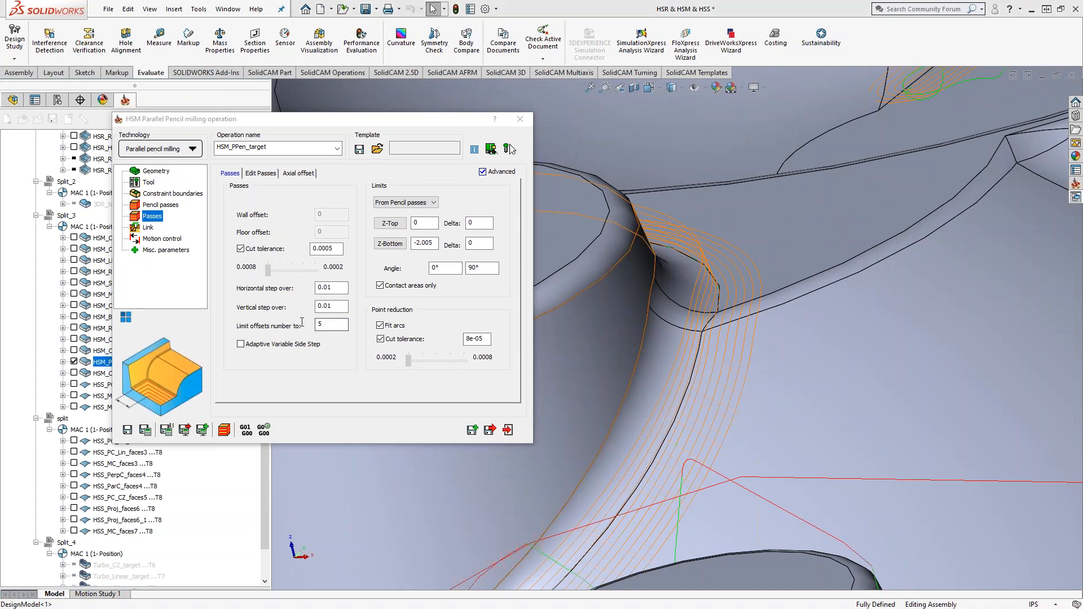
# Review the available HSM technologies, keep Parallel pencil milling, and exit the operation
pyautogui.click(187, 149)
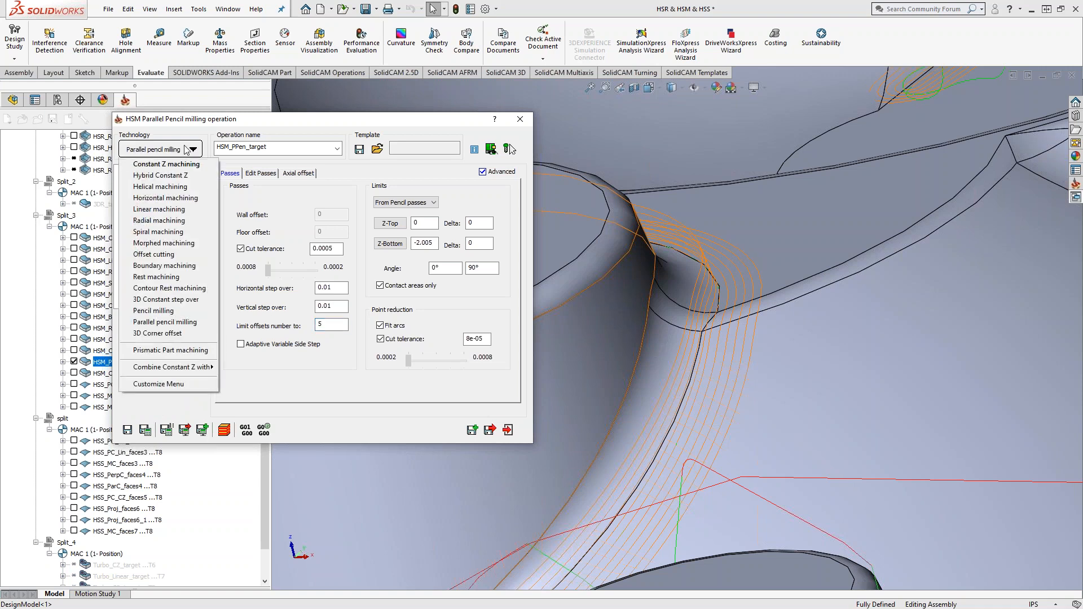
pyautogui.click(163, 322)
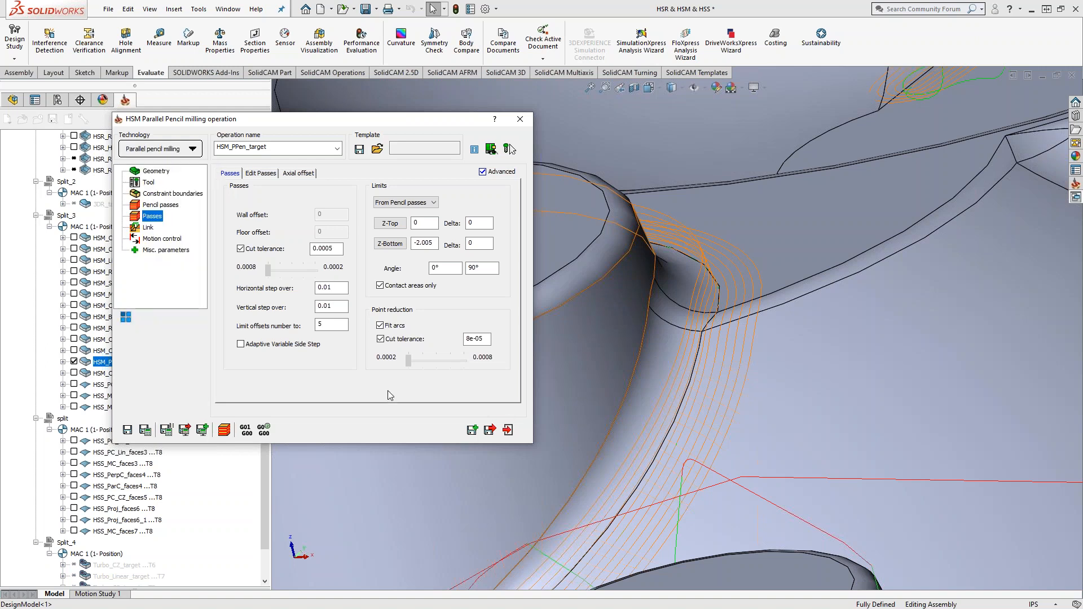
pyautogui.click(507, 430)
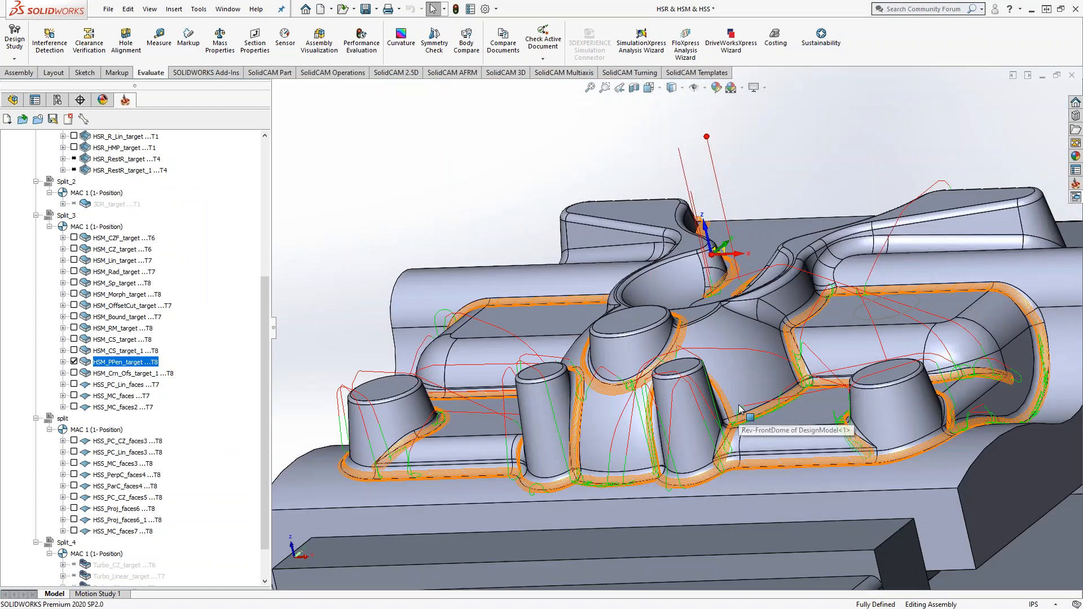
# Compare the mold part with the HSM_PPen_target toolpath shown and hidden
pyautogui.moveTo(740, 409)
pyautogui.mouseDown(button='middle')
pyautogui.moveTo(719, 446)
pyautogui.moveTo(704, 393)
pyautogui.moveTo(738, 403)
pyautogui.mouseUp(button='middle')
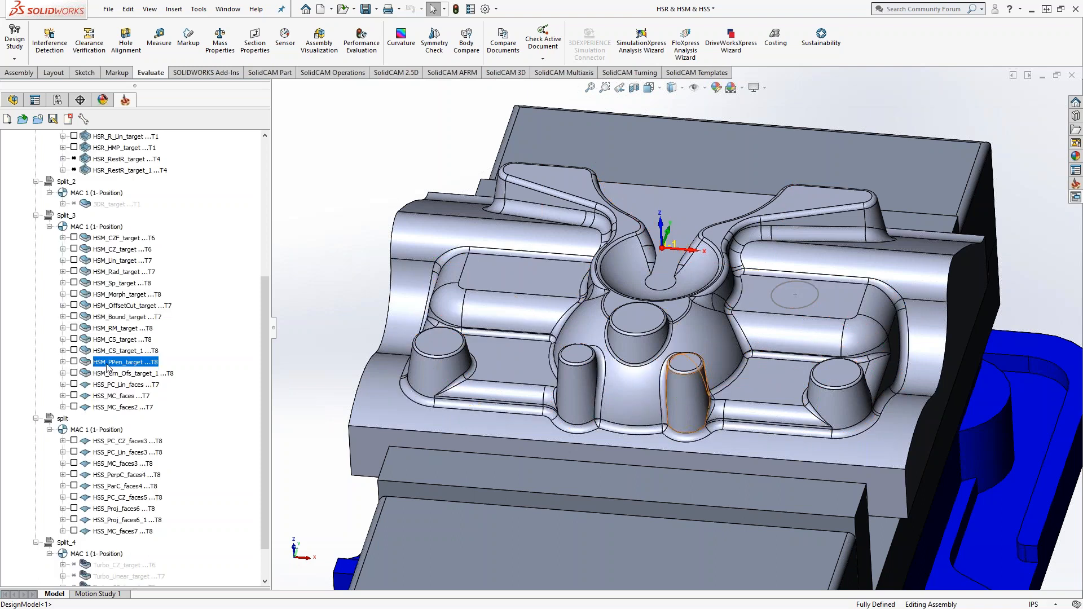
pyautogui.click(74, 361)
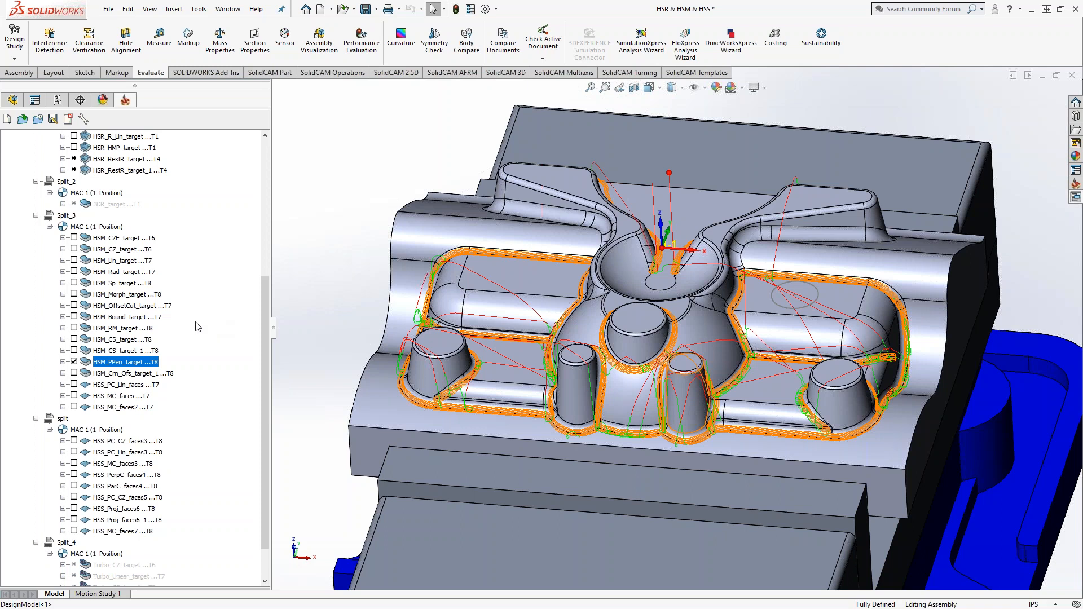
pyautogui.click(74, 361)
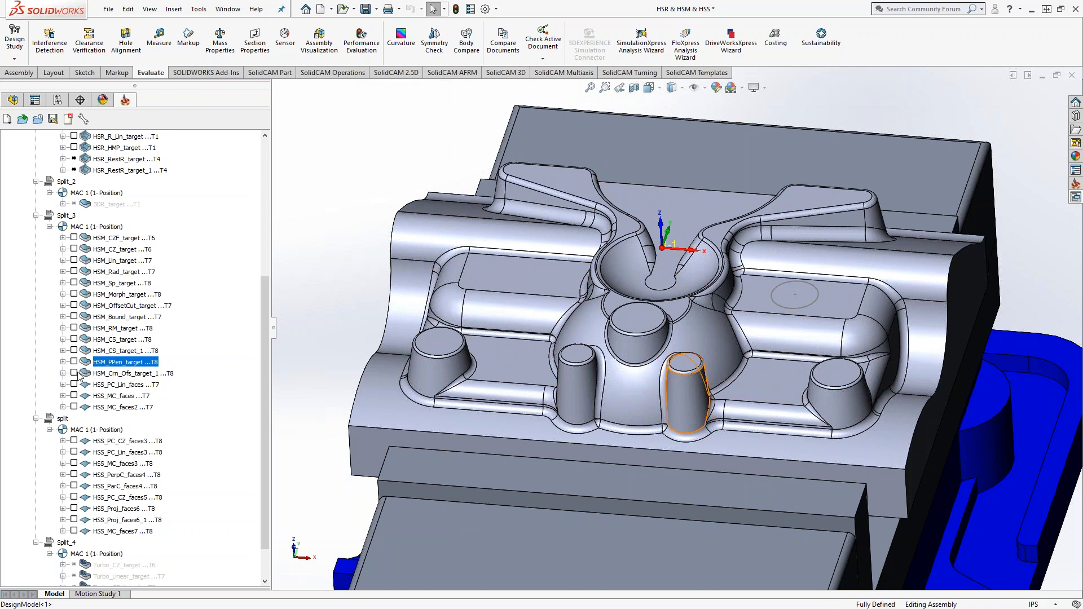
# Display the HSM_Crn_Ofs_target_1 toolpath with its passes settings, and orient the view normal to the center boss face
pyautogui.click(74, 372)
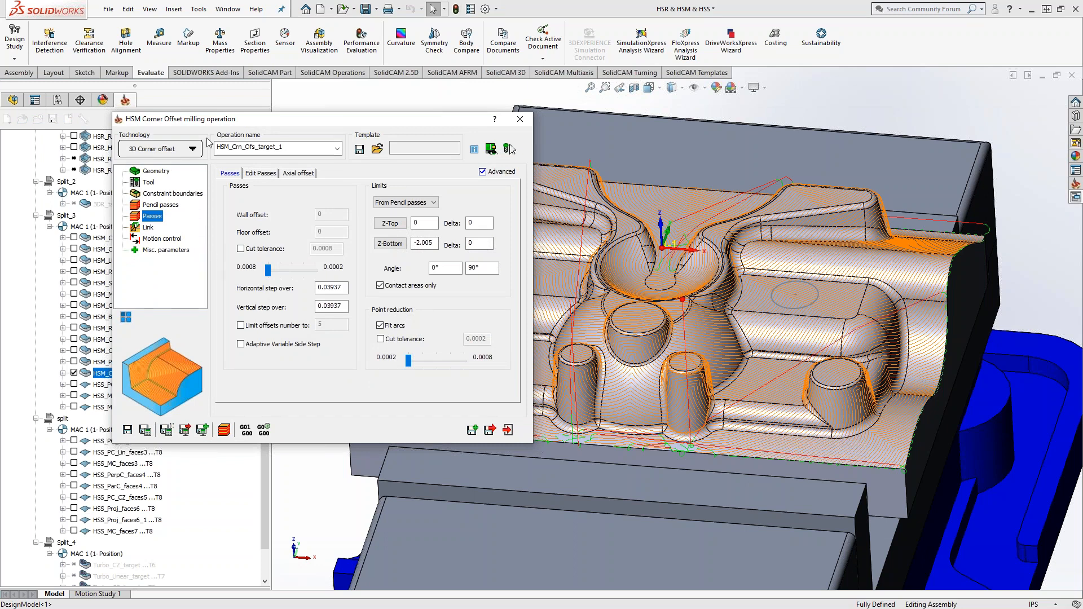
pyautogui.moveTo(202, 125); pyautogui.dragTo(275, 93)
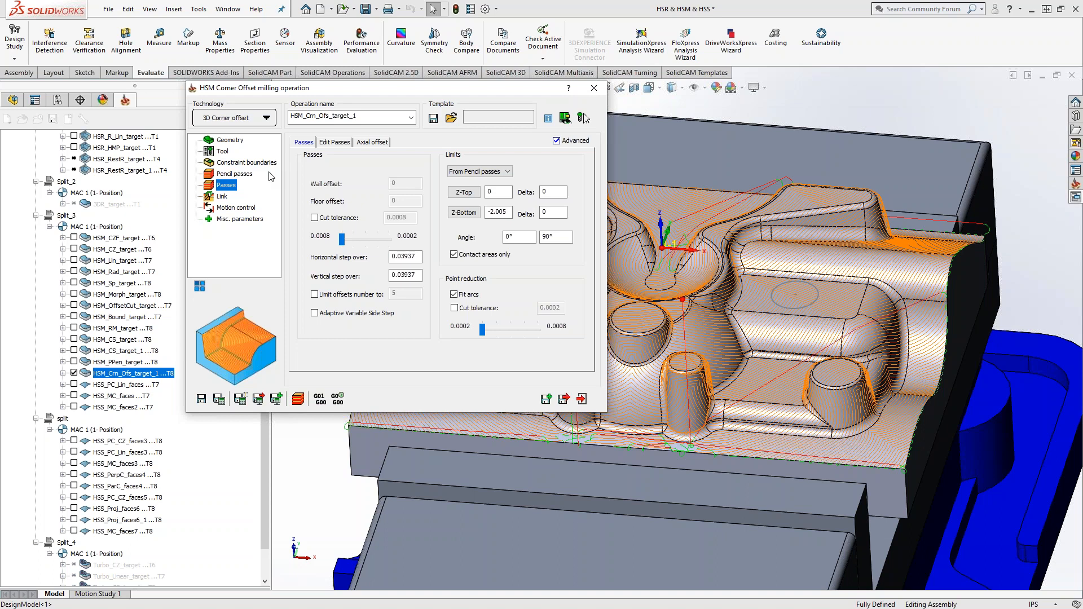
pyautogui.click(641, 319)
pyautogui.rightClick(640, 316)
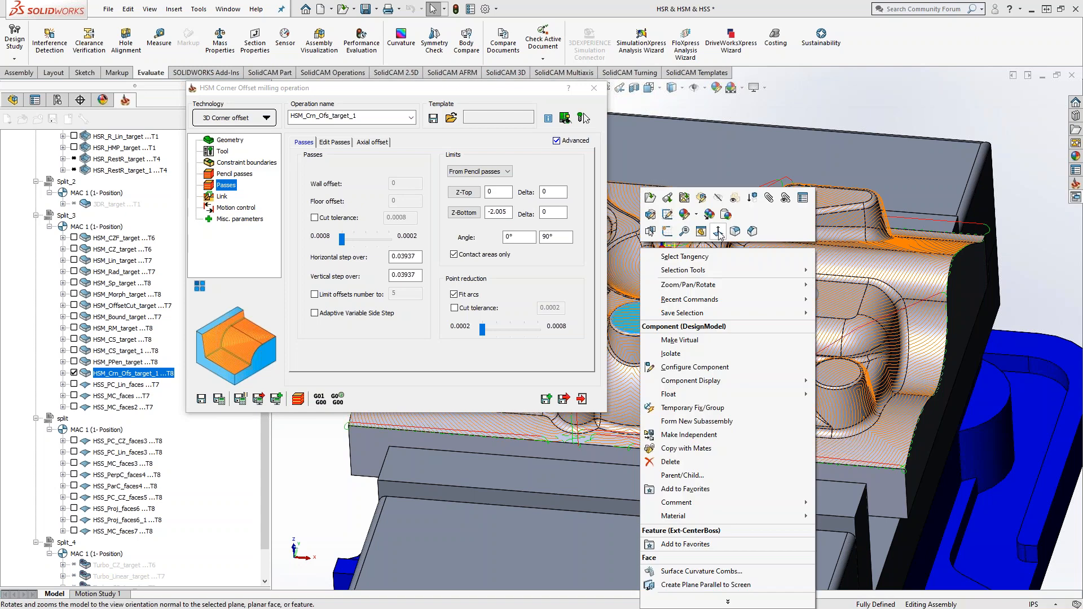
pyautogui.click(653, 275)
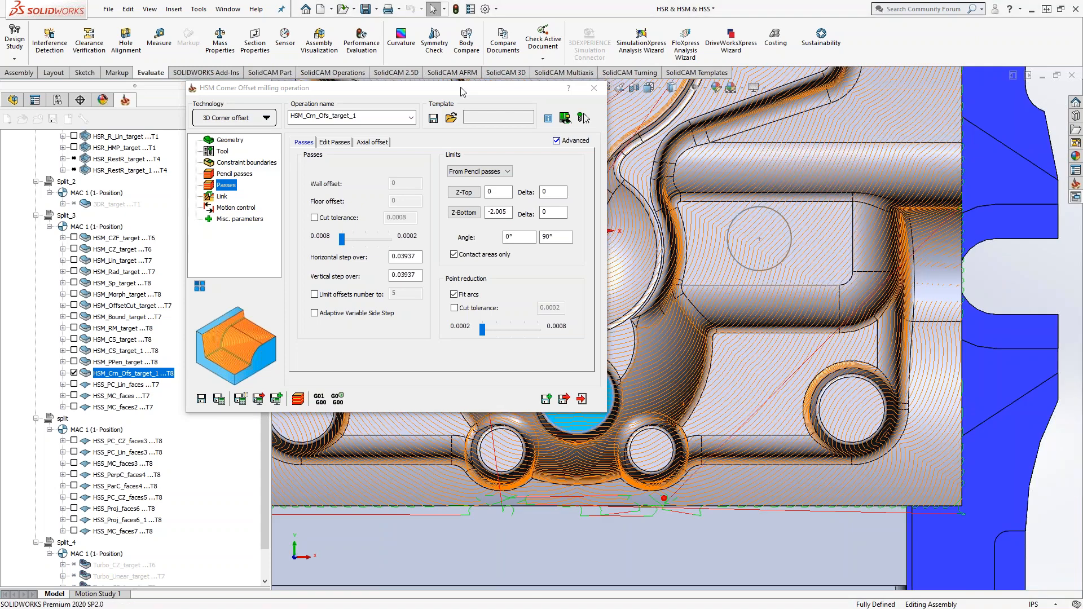
# Examine the 3D Corner offset toolpath around the center dish and over the whole part, and close the operation
pyautogui.moveTo(454, 92); pyautogui.dragTo(311, 101)
pyautogui.scroll(3, 668, 338)
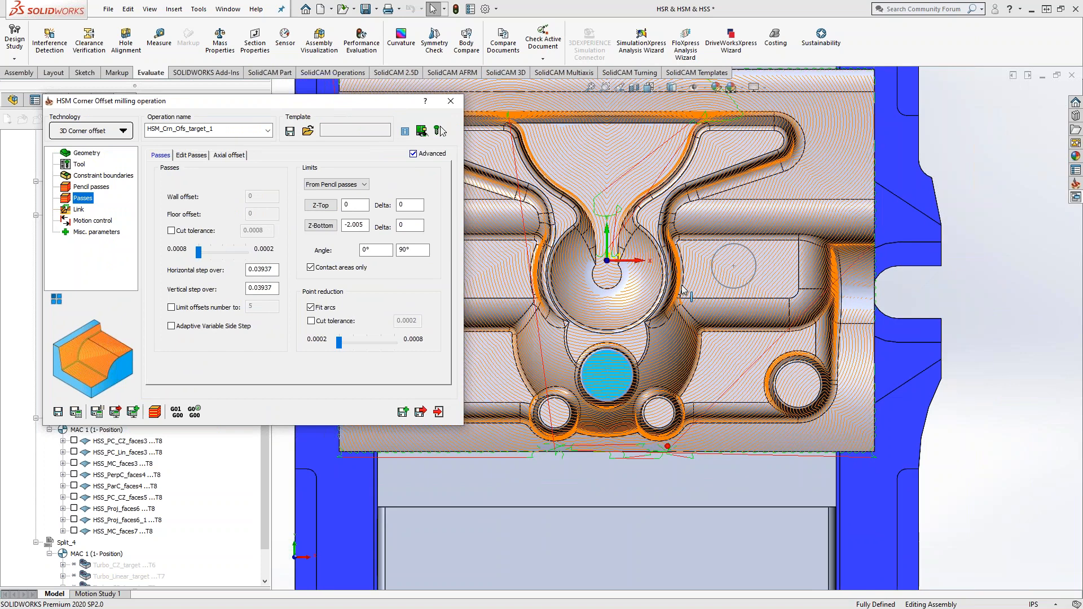
pyautogui.scroll(-1, 641, 223)
pyautogui.scroll(-2, 615, 308)
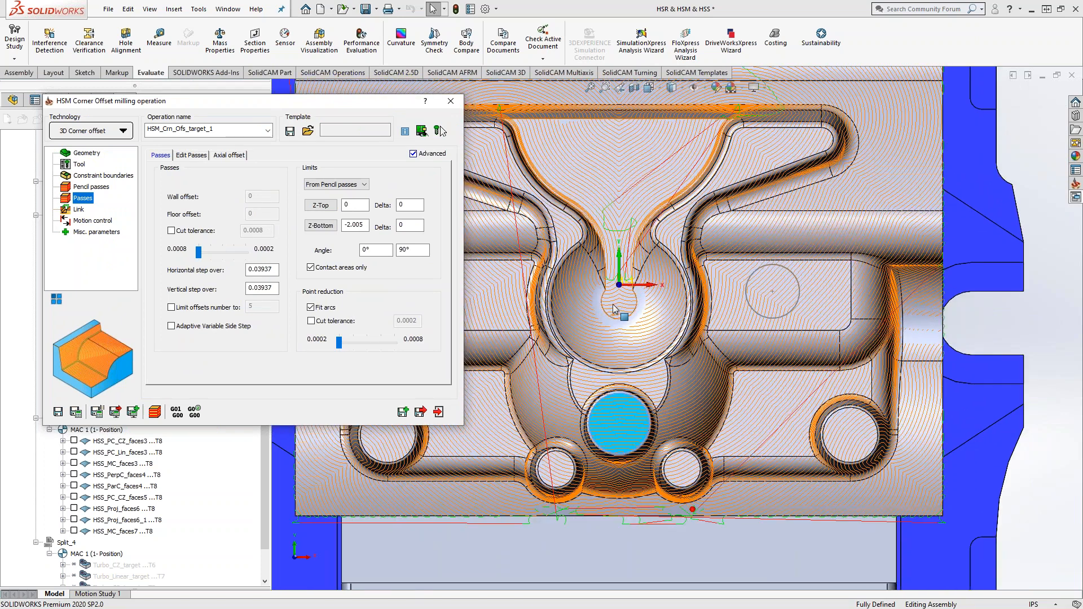
pyautogui.scroll(-2, 614, 307)
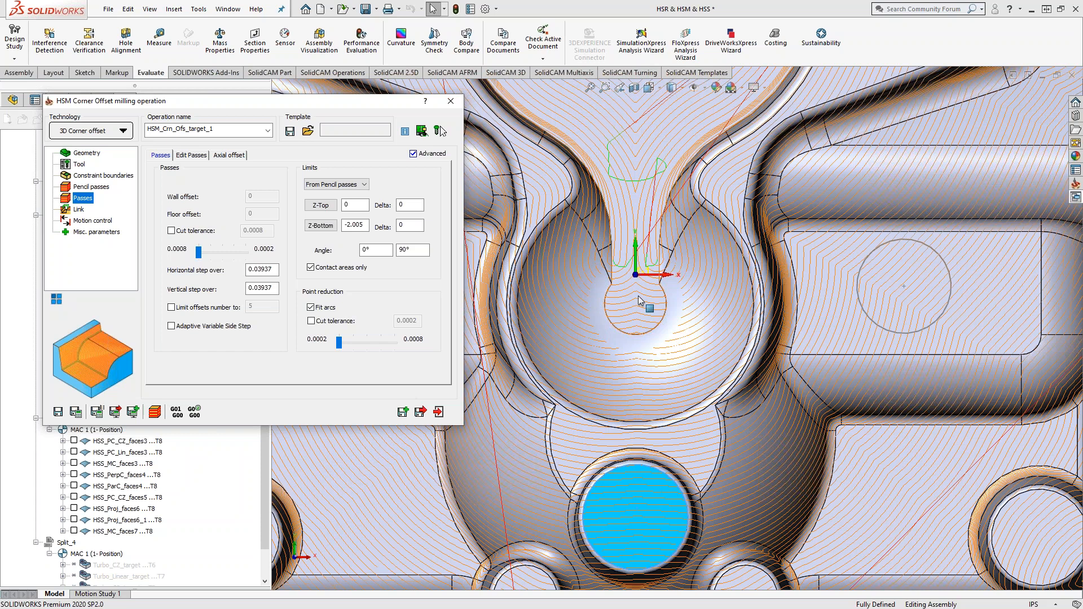
pyautogui.scroll(3, 638, 295)
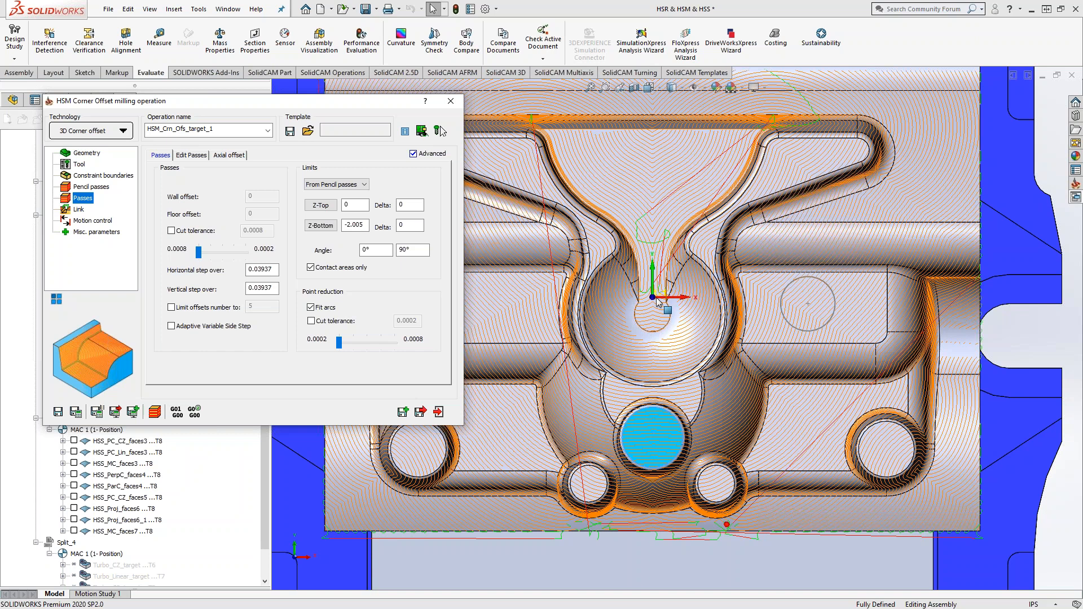
pyautogui.click(450, 102)
# Display HSM_CS_target_1, open the operation, and set the lower angle limit of its passes to 0°
pyautogui.click(76, 350)
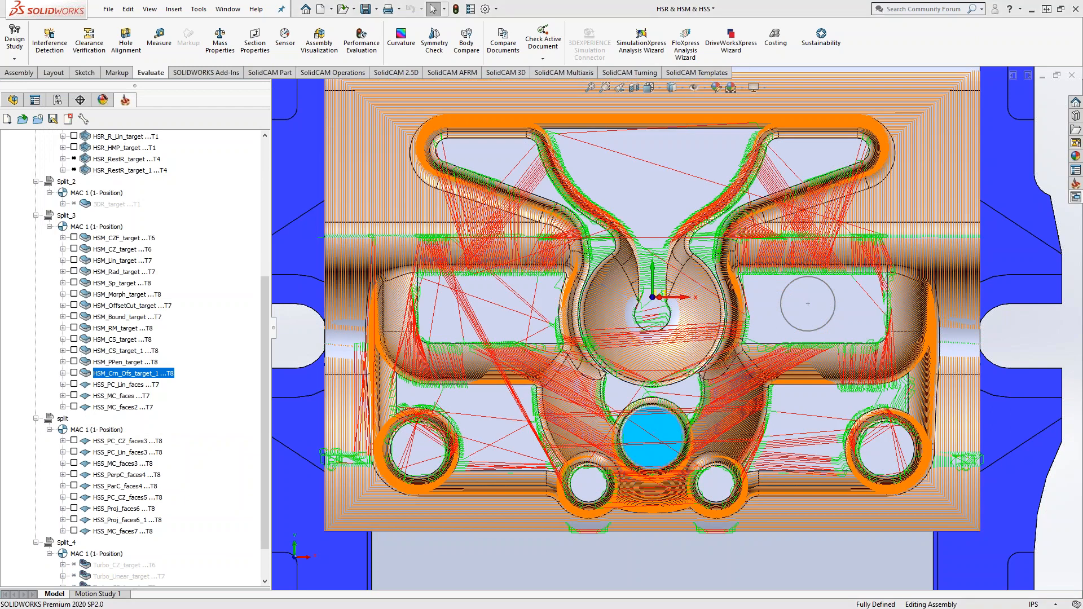
pyautogui.click(110, 351)
pyautogui.doubleClick(109, 352)
pyautogui.doubleClick(374, 250)
pyautogui.write('0')
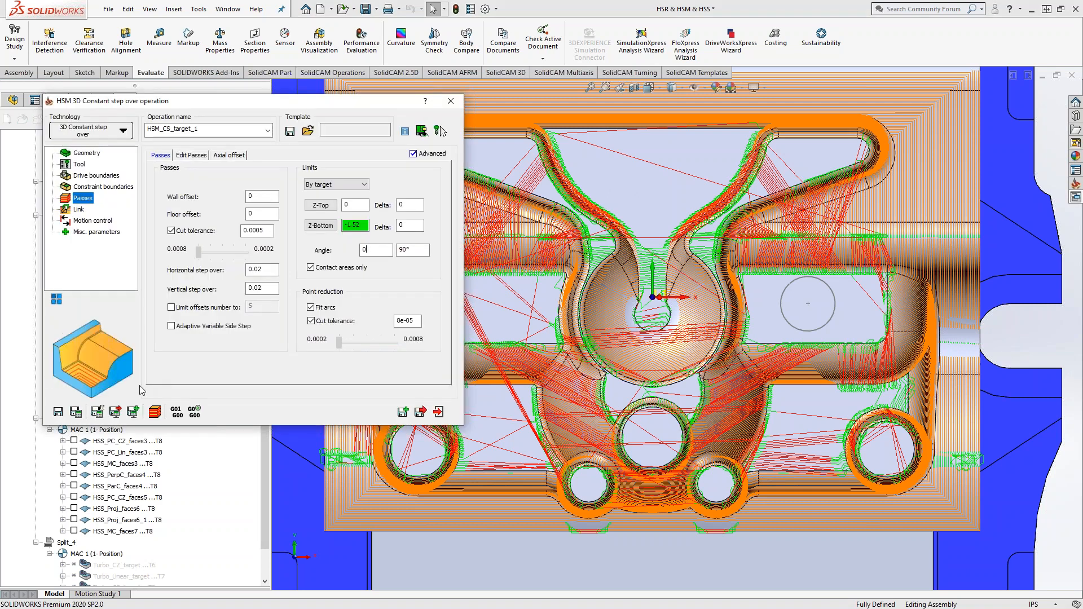
# Save and calculate HSM_CS_target_1, inspect its regenerated toolpath, and close the operation
pyautogui.click(75, 411)
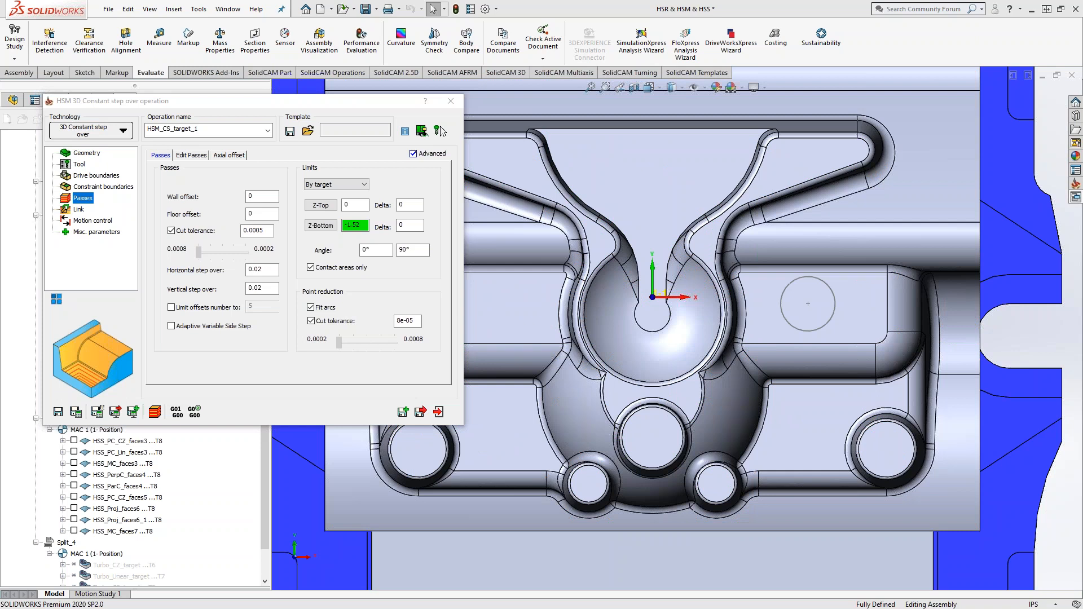
pyautogui.click(442, 131)
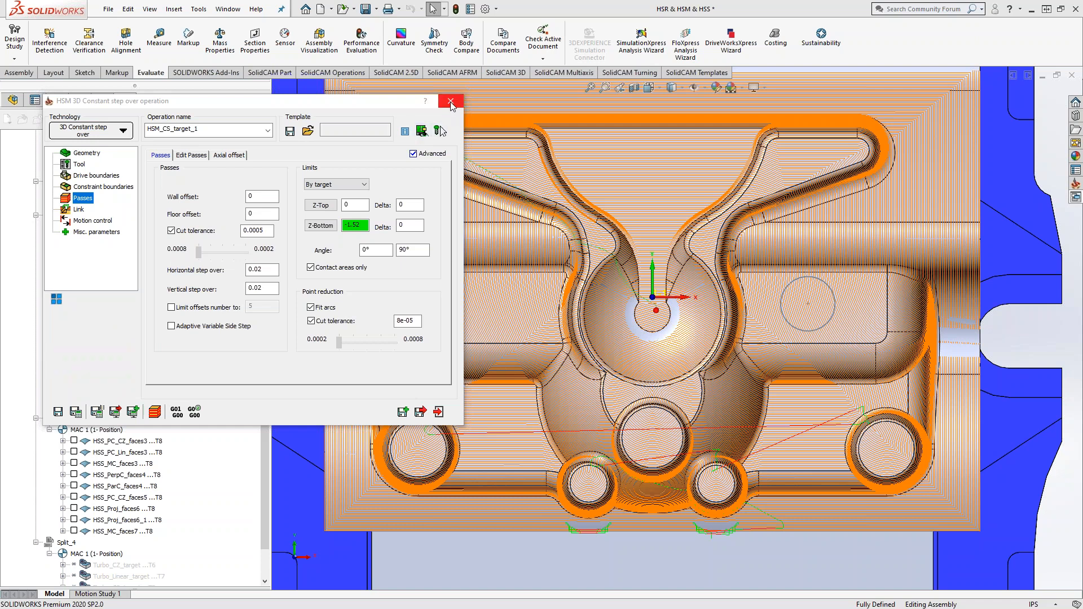
pyautogui.click(451, 101)
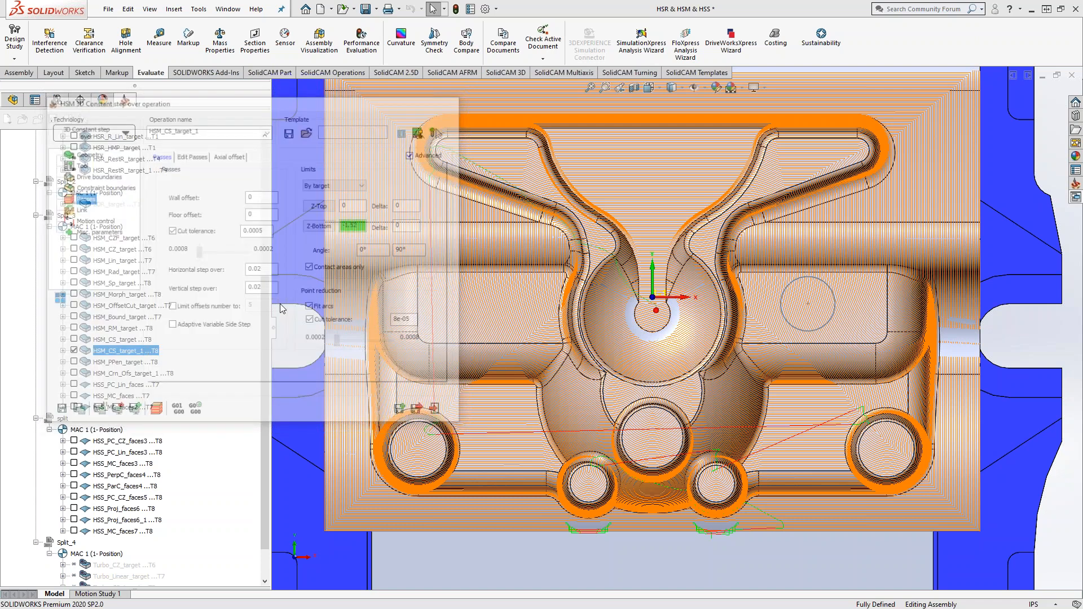
# Hide the HSM_CS_target_1 toolpath and display HSM_Crn_Ofs_target_1 for comparison, then hide it too
pyautogui.click(74, 350)
pyautogui.click(74, 373)
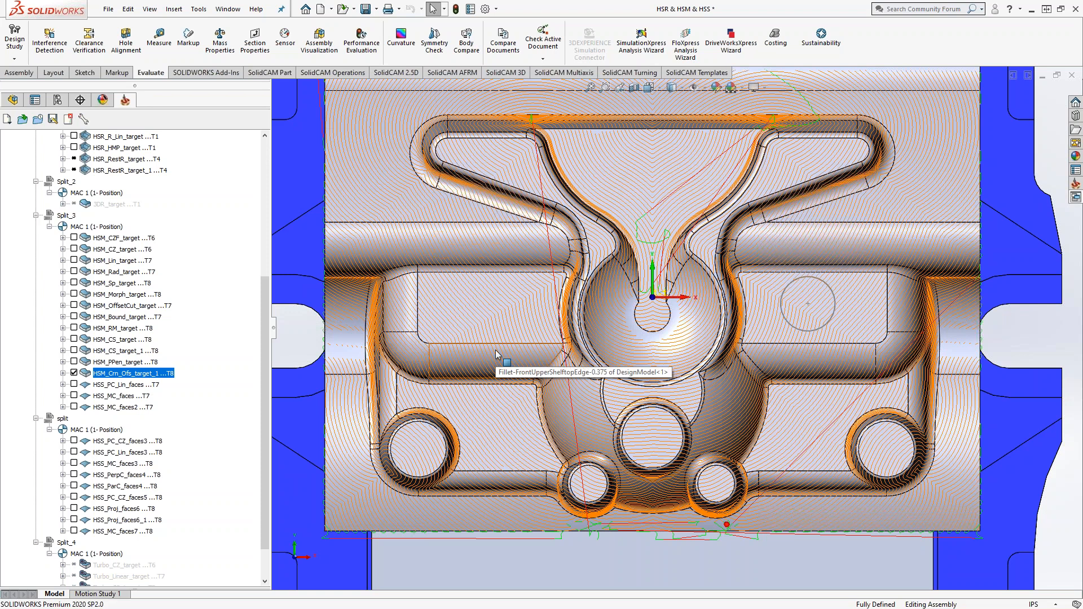
pyautogui.click(74, 373)
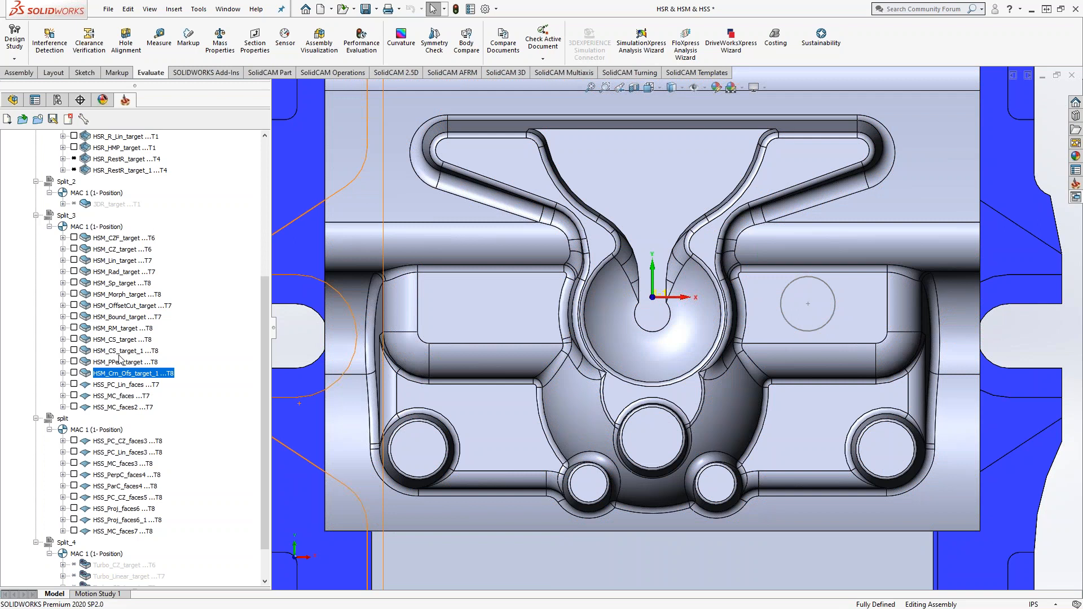